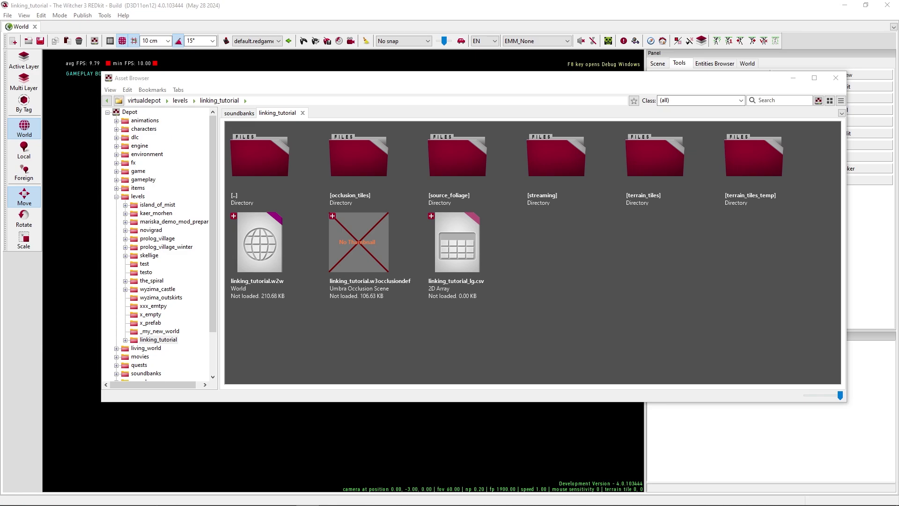
Create an R4 game definition named linking_def in the levels\linking_tutorial folder and open it for editing.
right_click(536, 251)
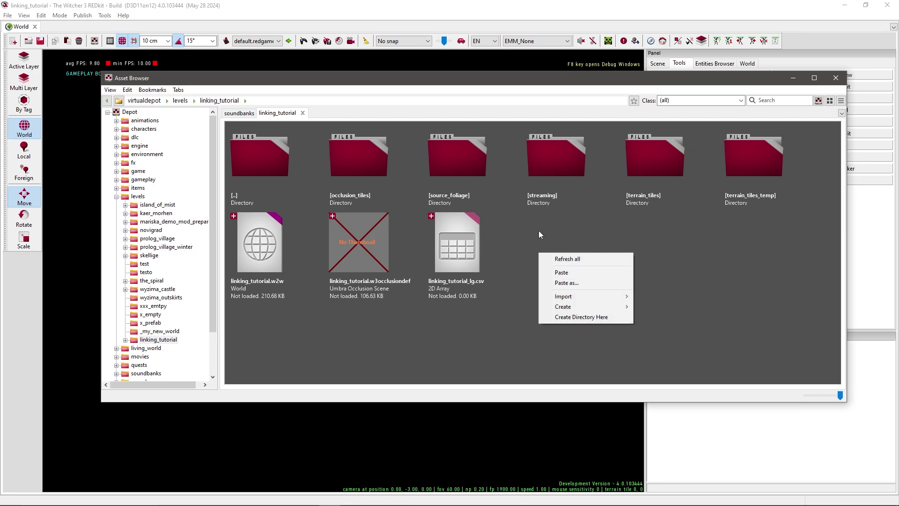
mouse_move(595, 309)
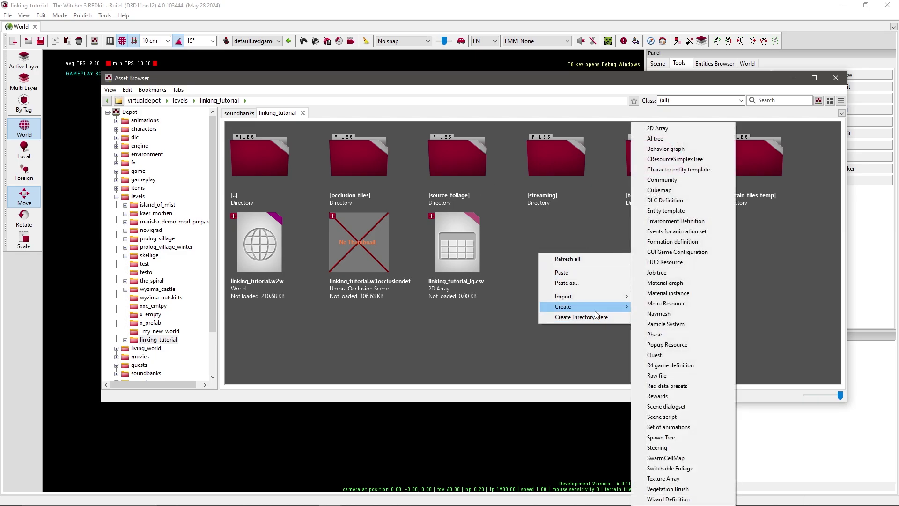
click(671, 365)
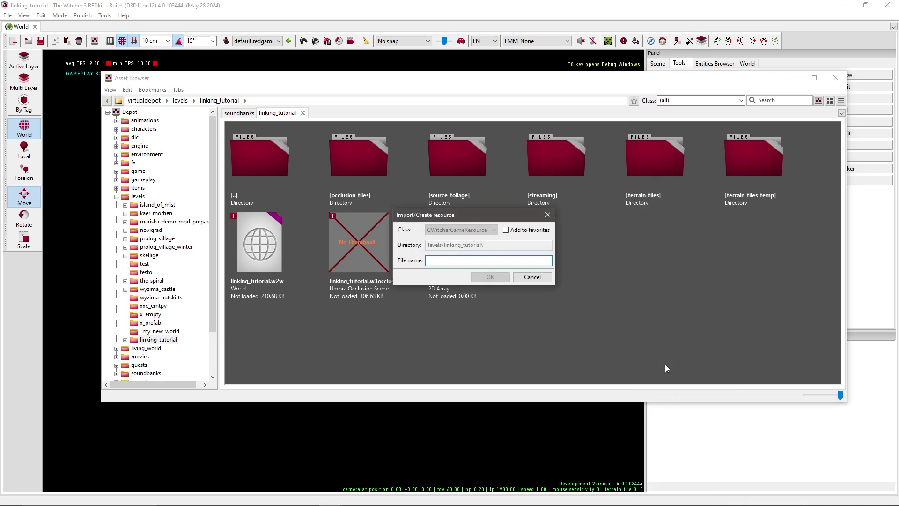
text(linking_def)
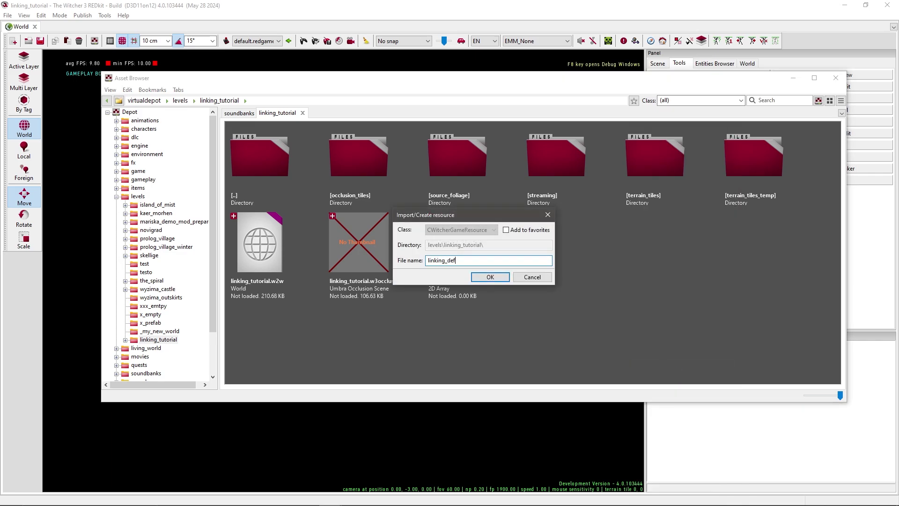
click(483, 279)
double_click(269, 252)
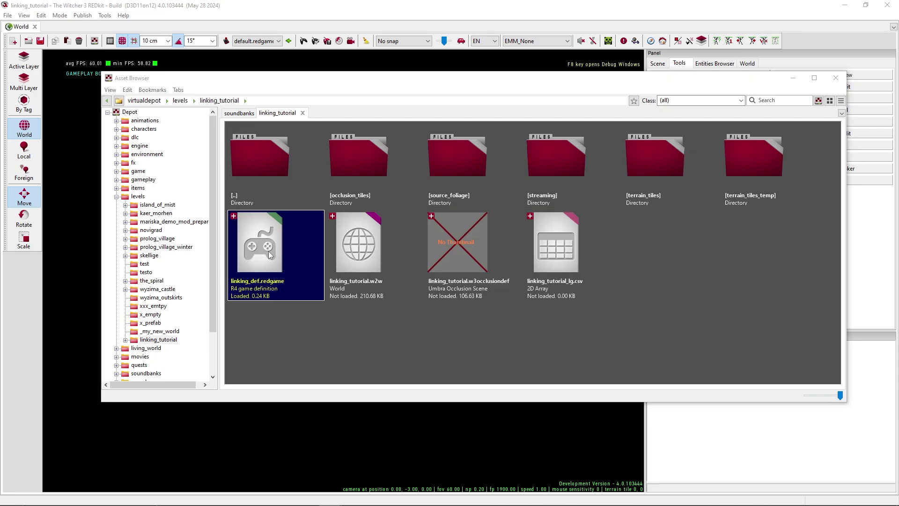
Set the game definition's defaultPlayerTemplate to player.w2ent from gameplay\templates\characters\player.
click(403, 242)
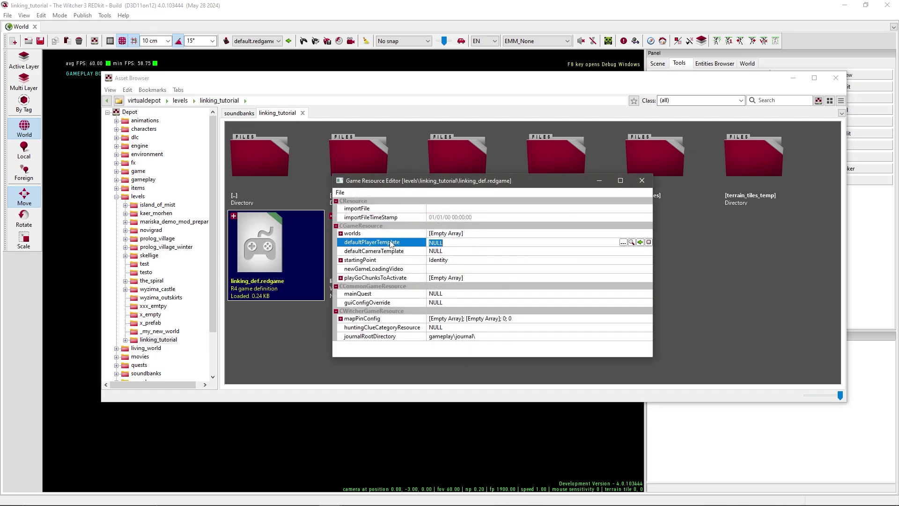
click(375, 252)
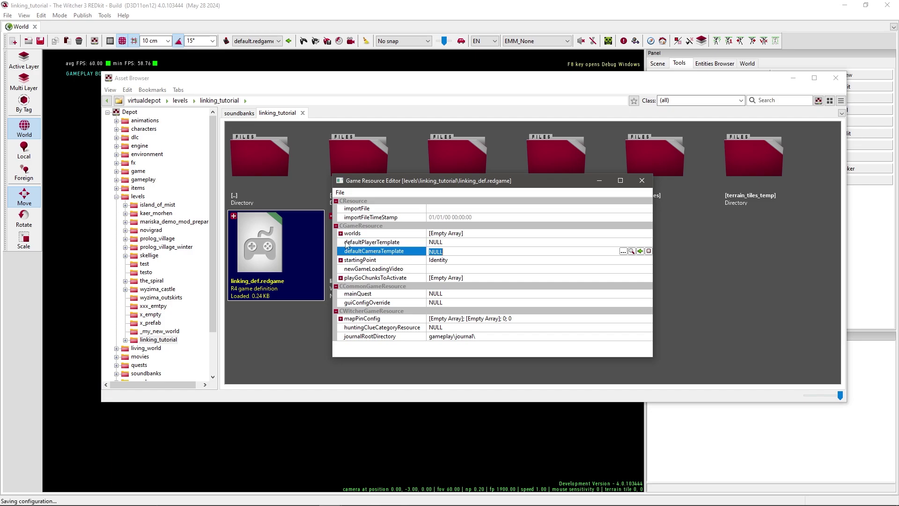
click(403, 242)
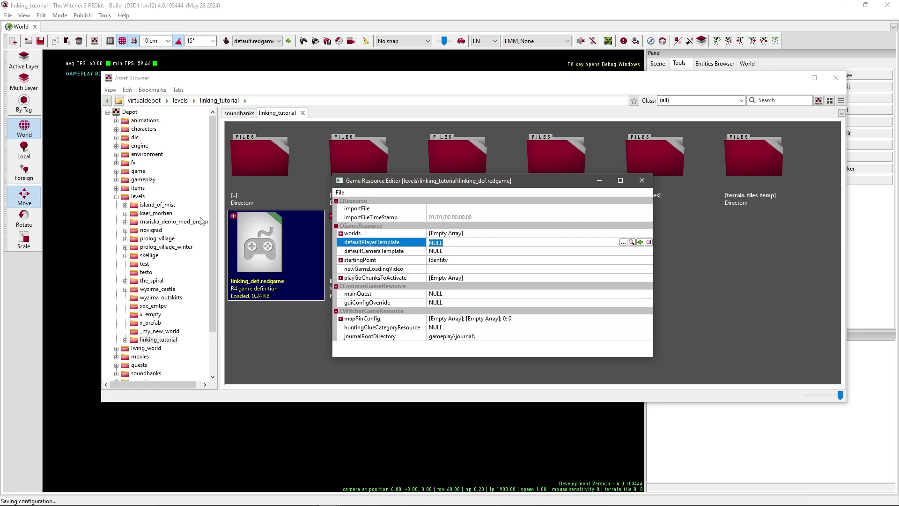
click(117, 196)
click(117, 180)
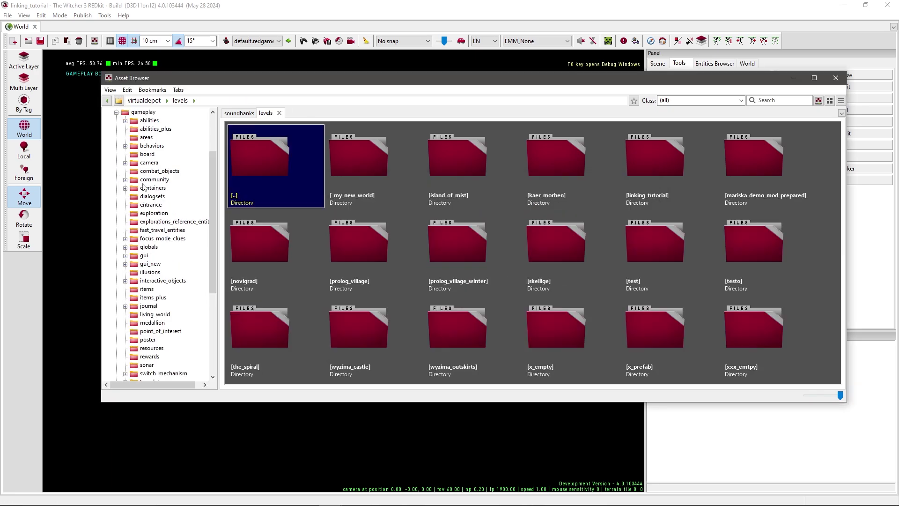
scroll(143, 187, down, 1)
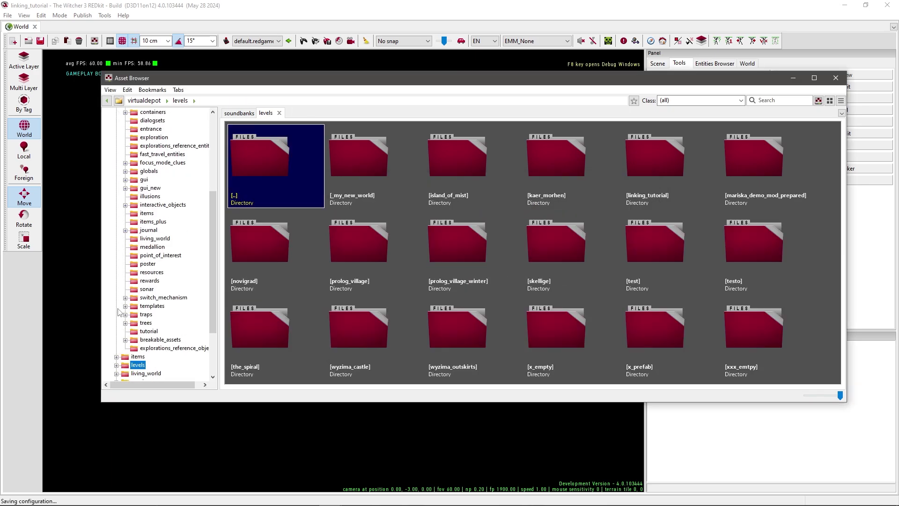
click(137, 307)
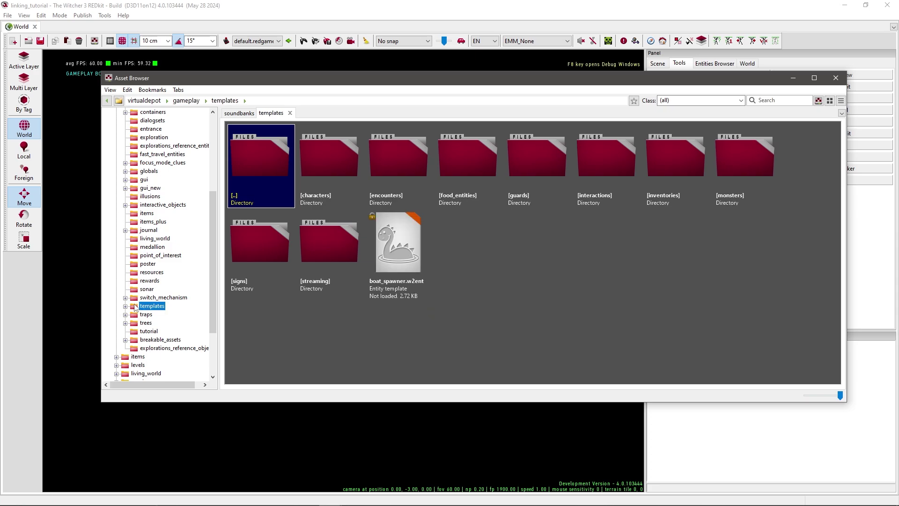
double_click(345, 158)
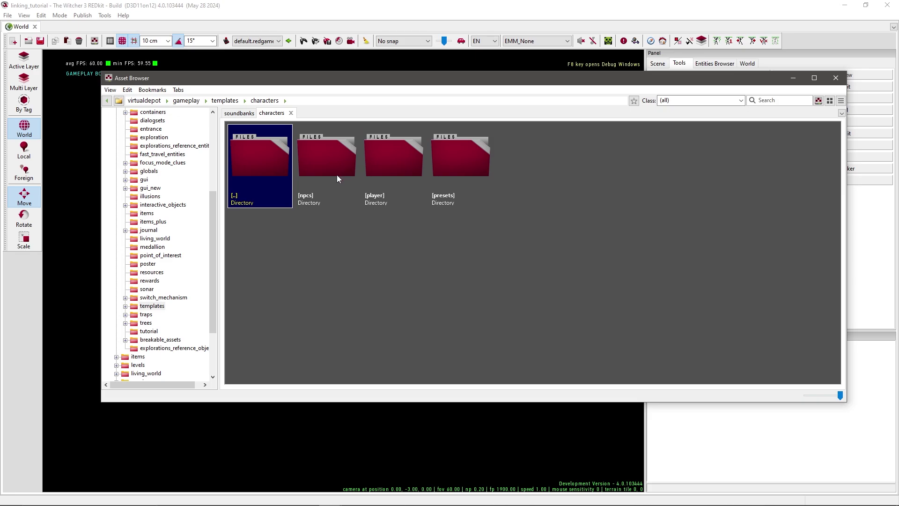
double_click(412, 161)
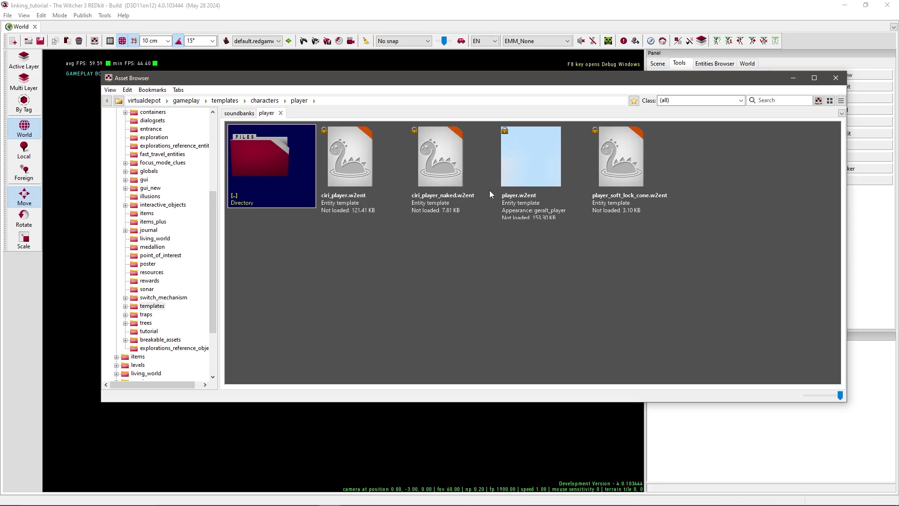
click(542, 162)
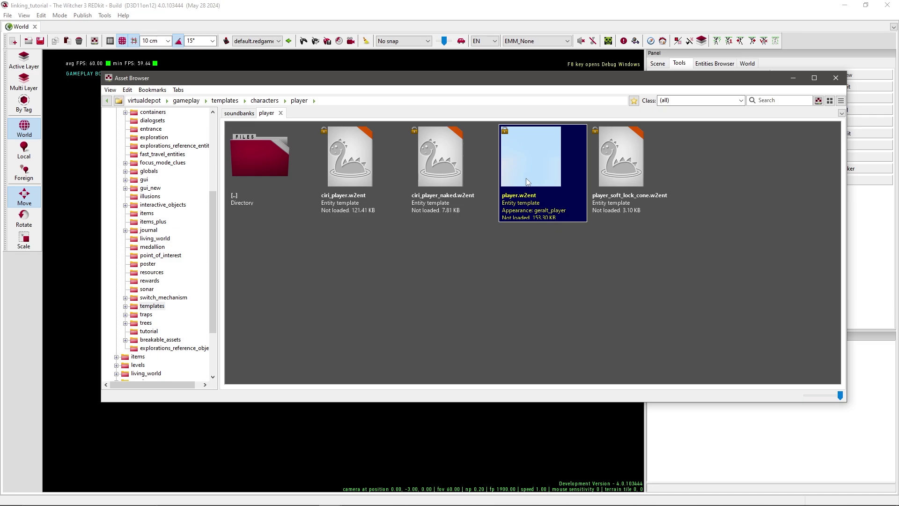
mouse_move(331, 495)
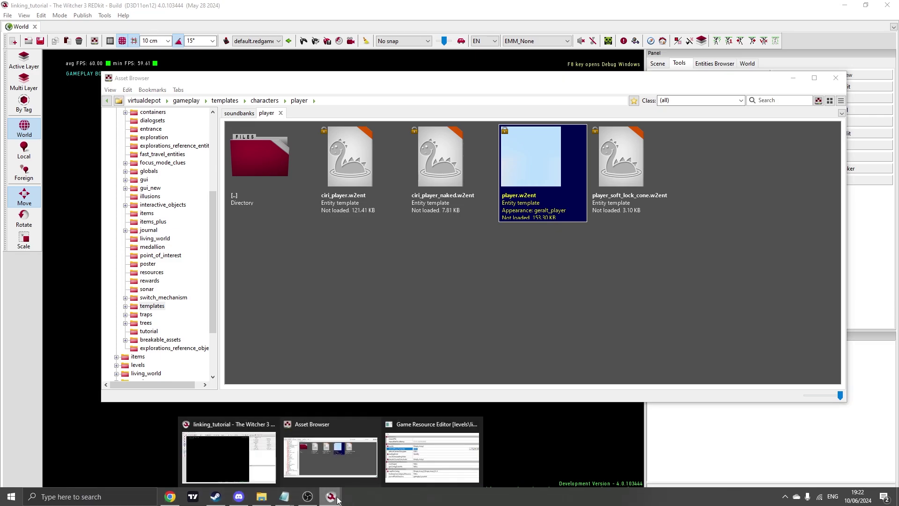
click(453, 450)
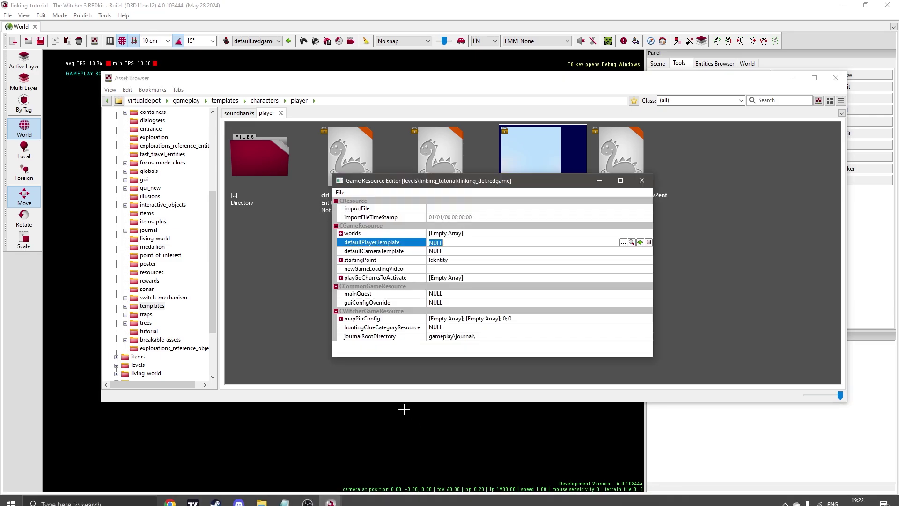
click(640, 243)
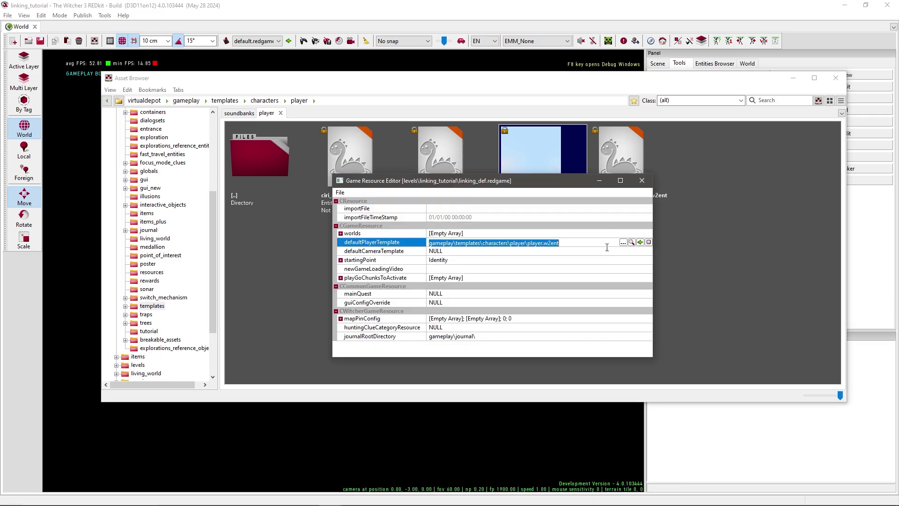
Set the game definition's defaultCameraTemplate to new_camera.w2ent from gameplay\camera.
click(409, 252)
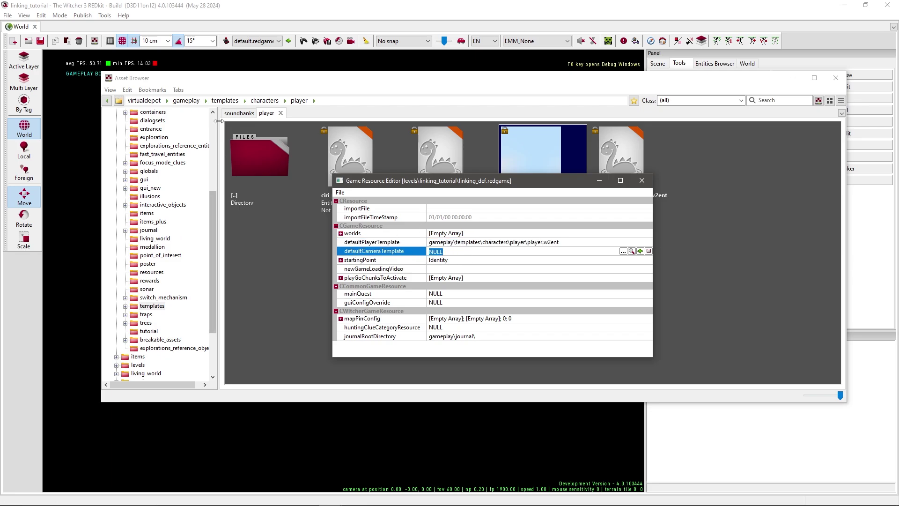
click(192, 102)
scroll(133, 164, up, 5)
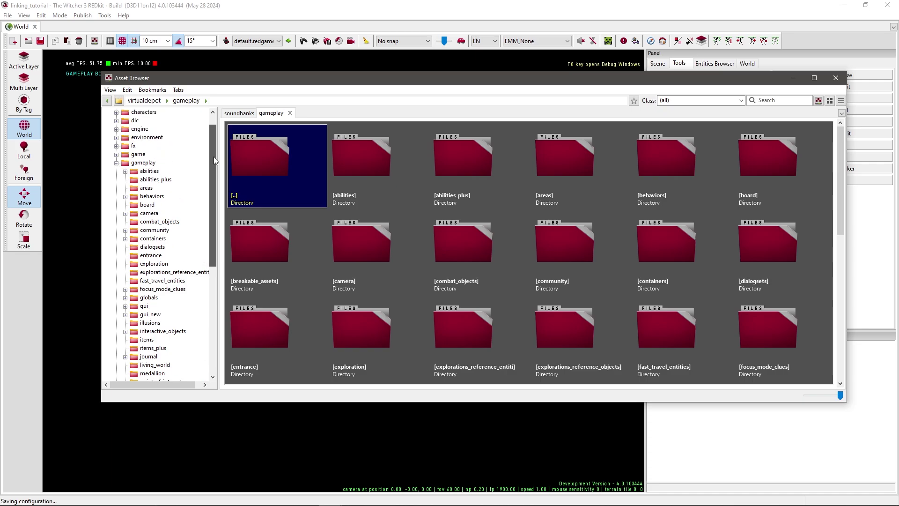
click(144, 214)
click(353, 248)
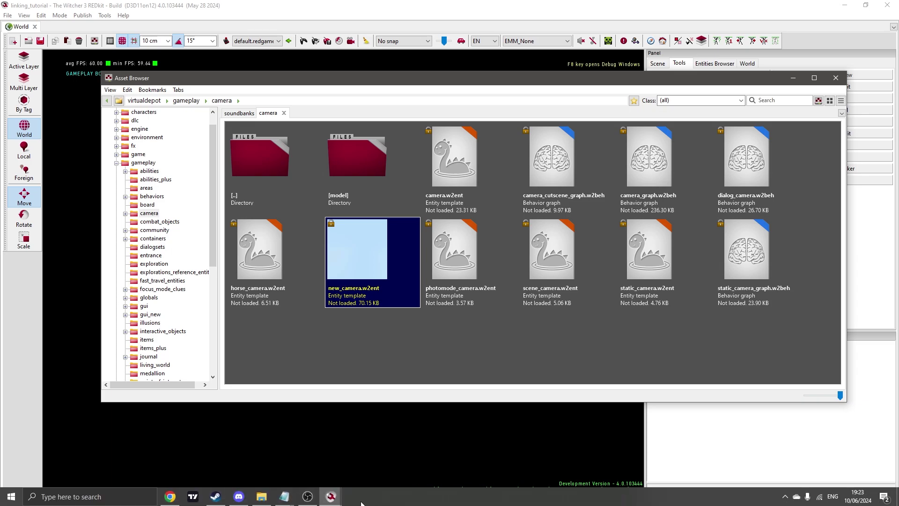
mouse_move(331, 496)
click(437, 465)
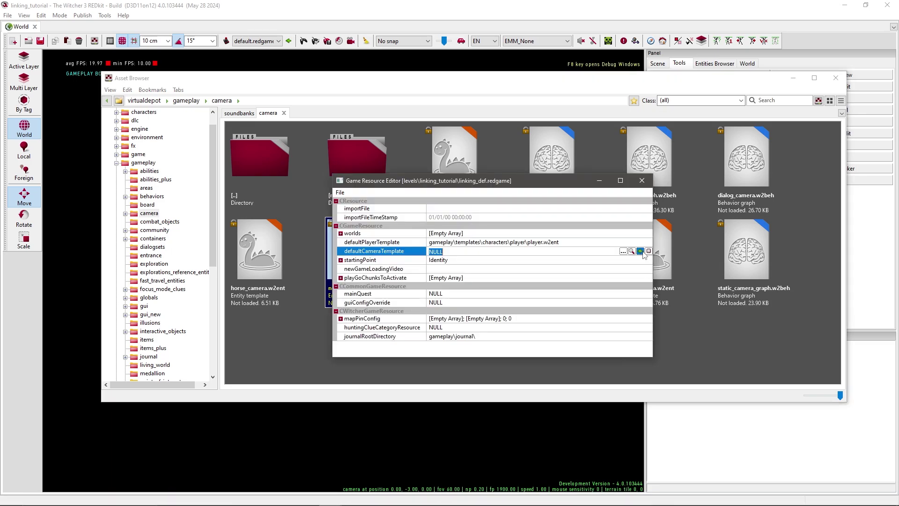
click(640, 251)
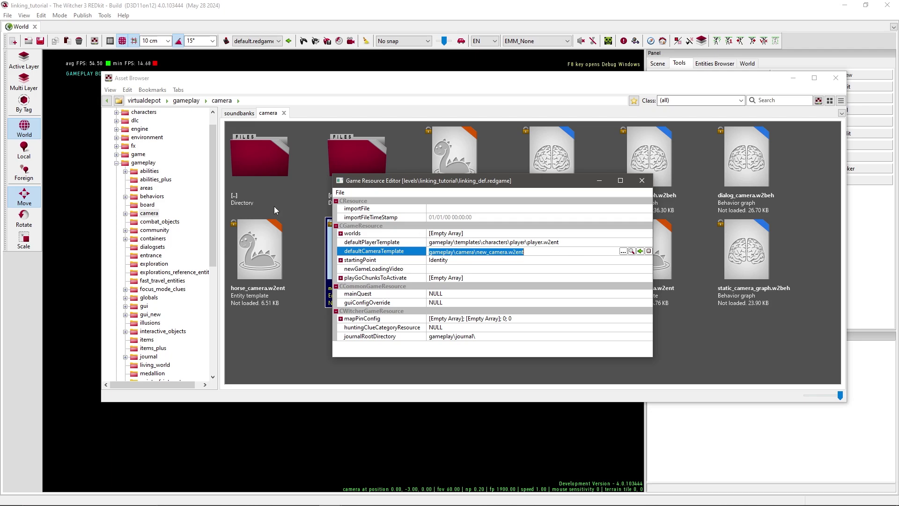
Add two elements to the worlds array of the game definition.
click(351, 234)
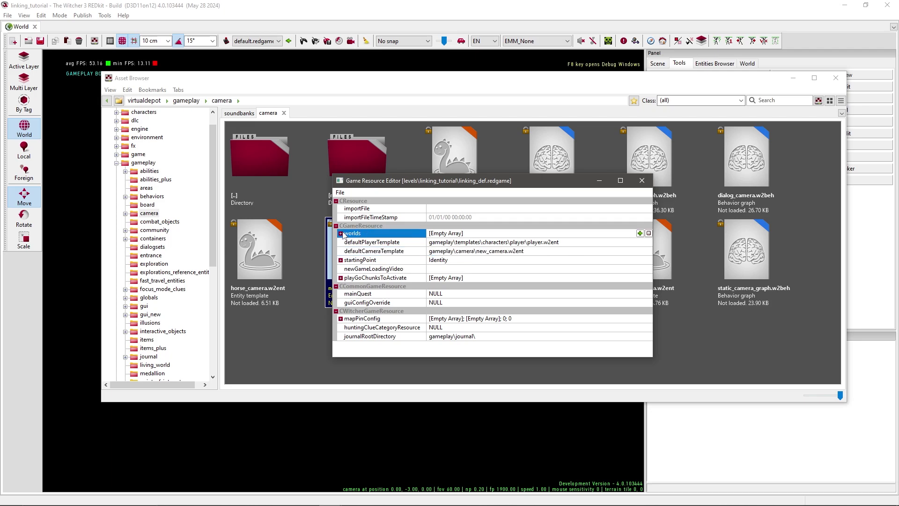
click(640, 233)
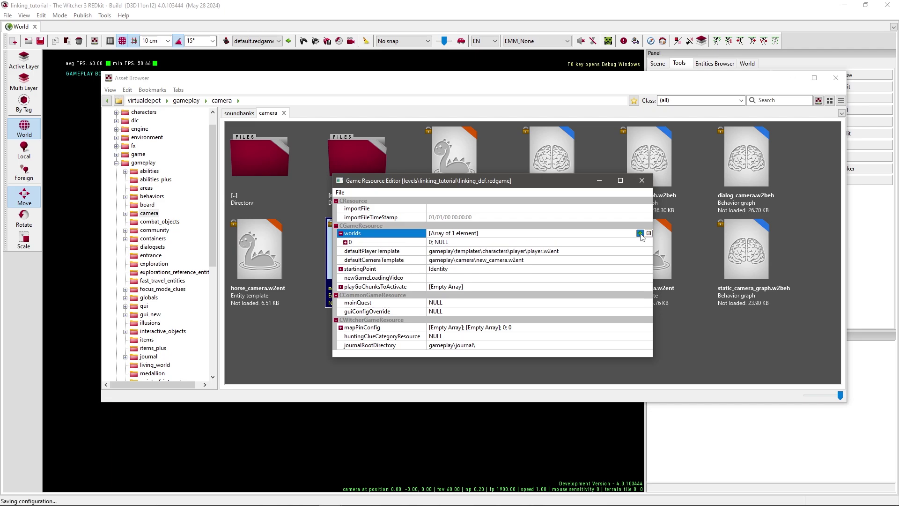
click(640, 233)
click(484, 243)
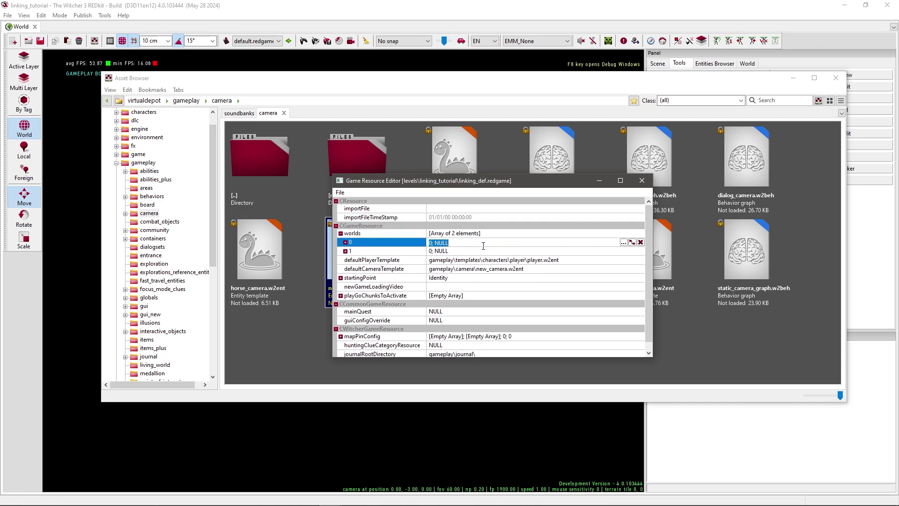
click(470, 252)
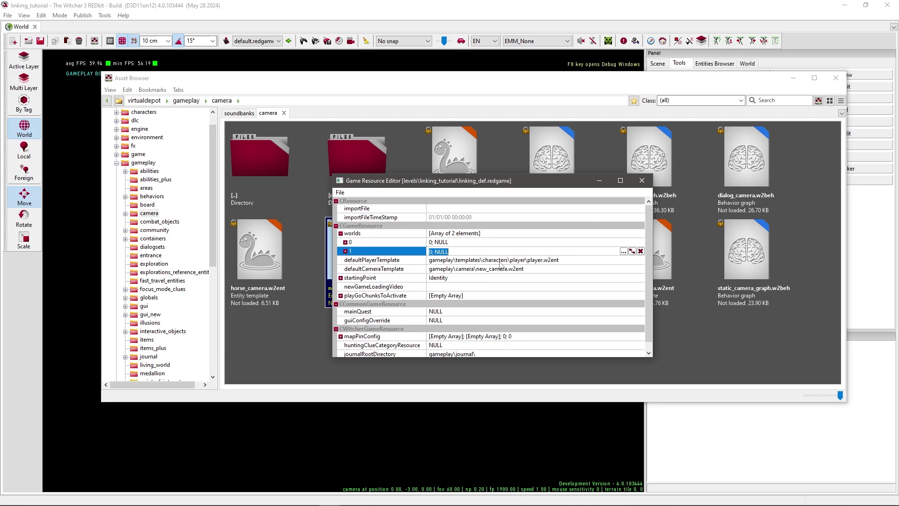
Assign novigrad.w2w from levels\novigrad as the world of element 0 in the worlds array.
click(467, 242)
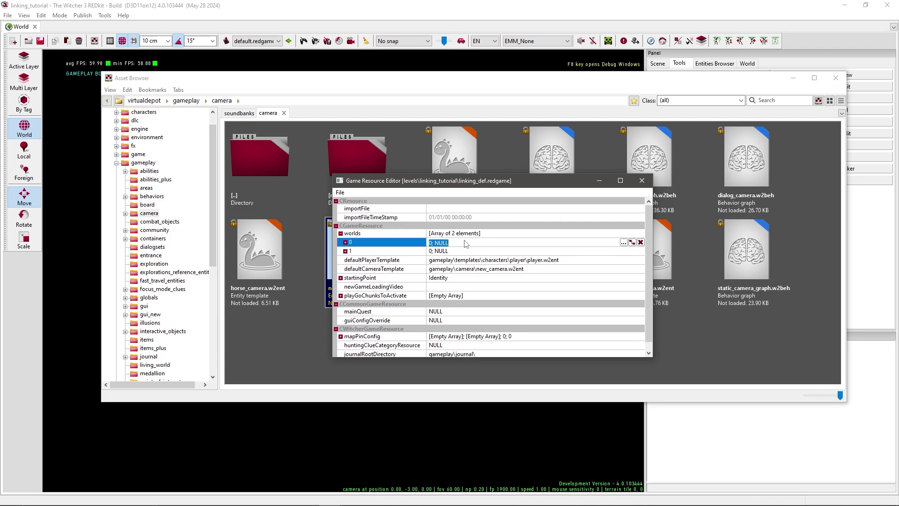
click(345, 242)
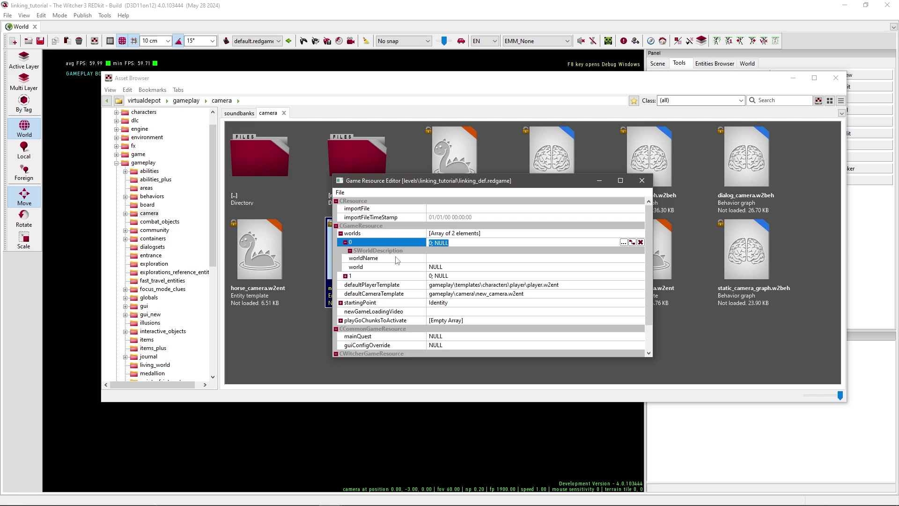
click(458, 267)
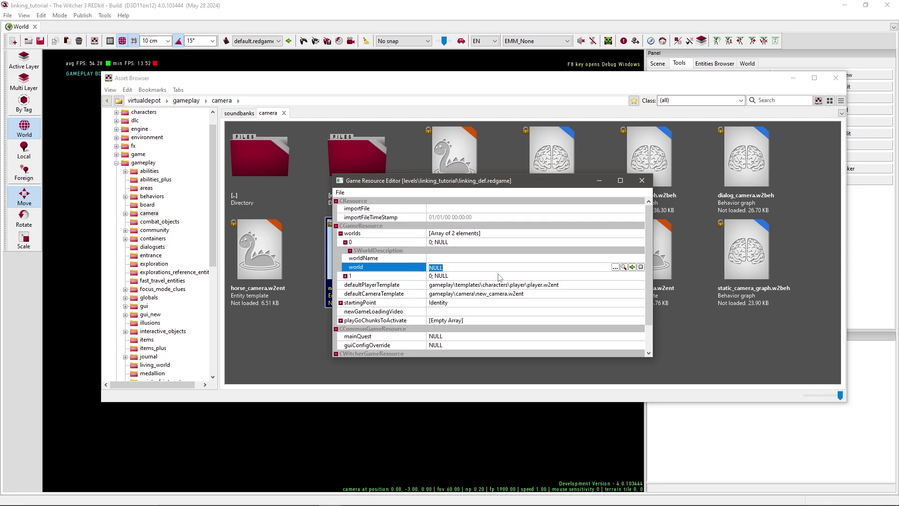
click(117, 163)
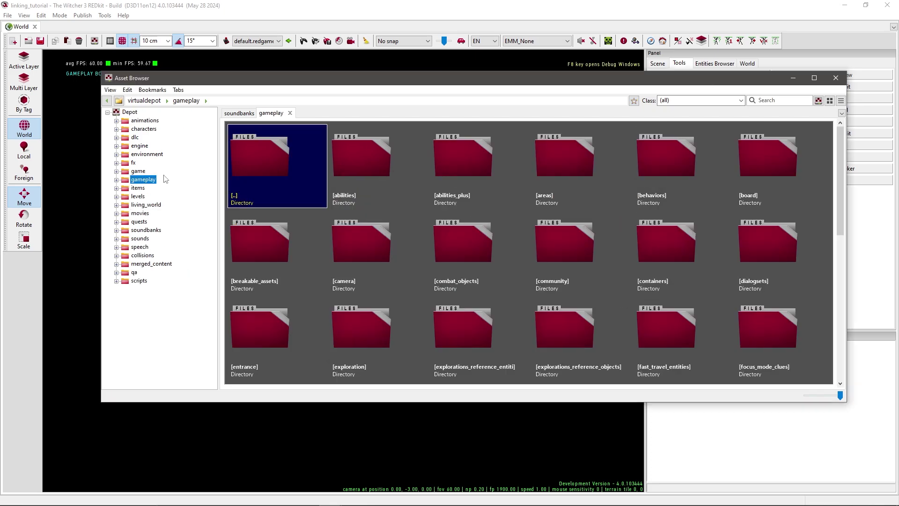
click(120, 196)
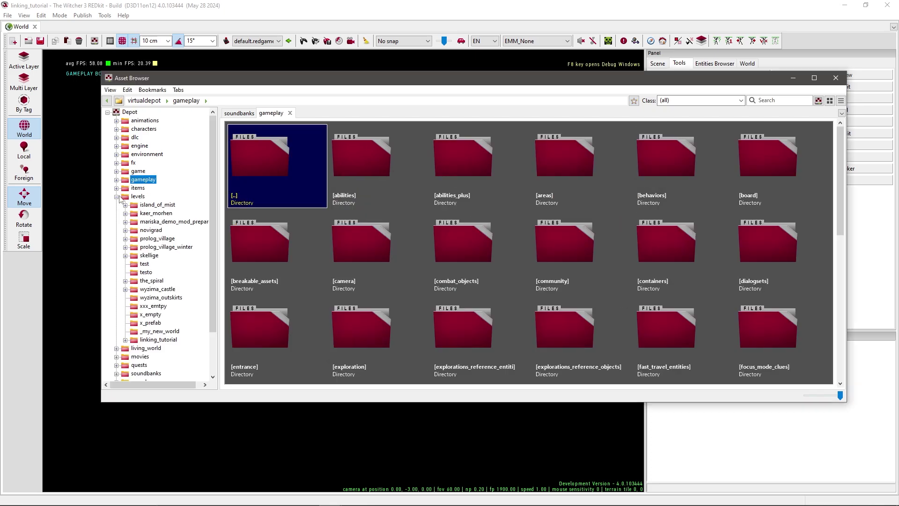
click(151, 230)
drag(844, 143, 827, 276)
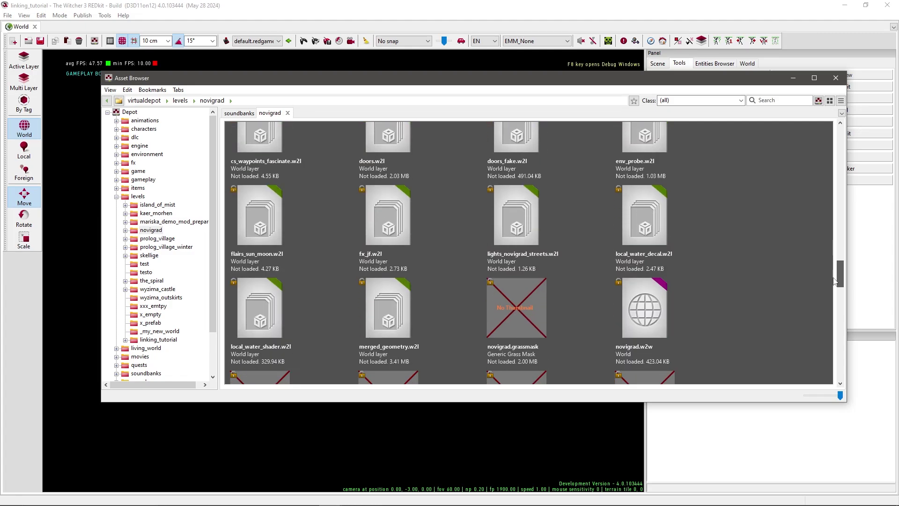
click(721, 286)
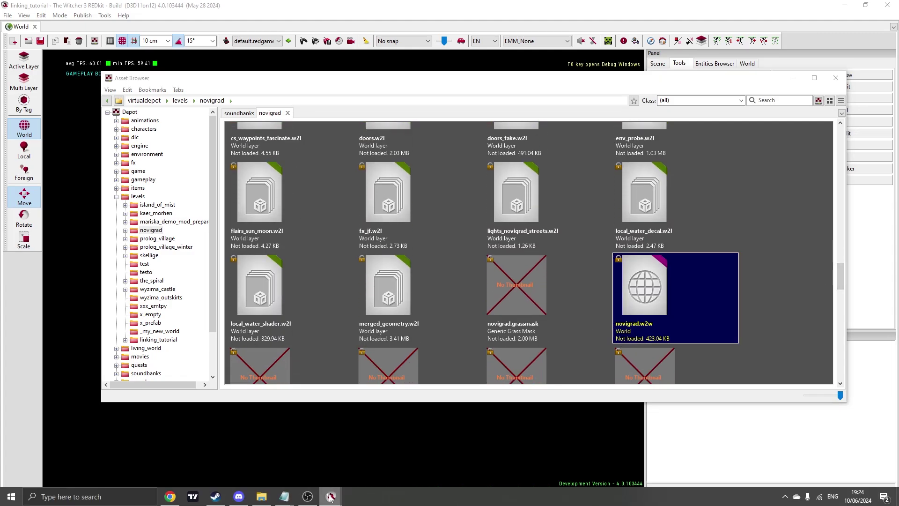
mouse_move(331, 499)
click(430, 471)
click(632, 267)
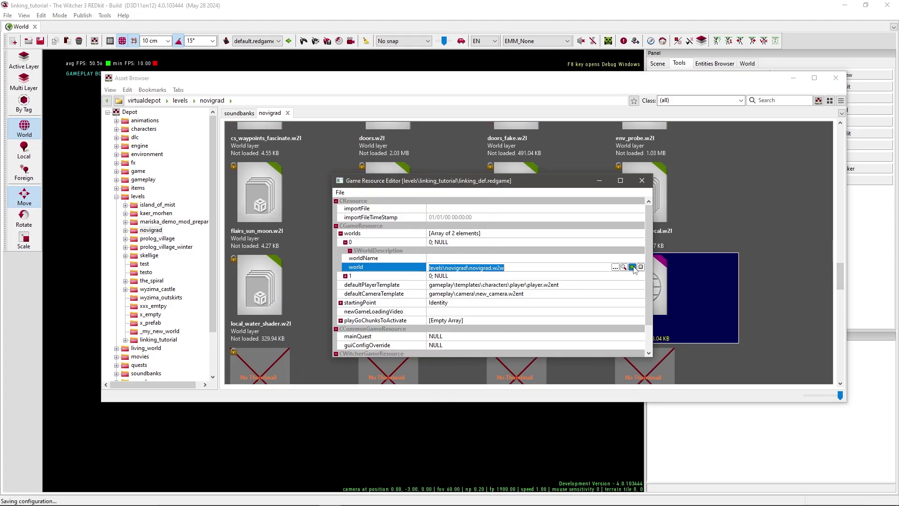
Assign linking_tutorial.w2w from levels\linking_tutorial as the world of element 1 in the worlds array and save the game definition.
click(372, 277)
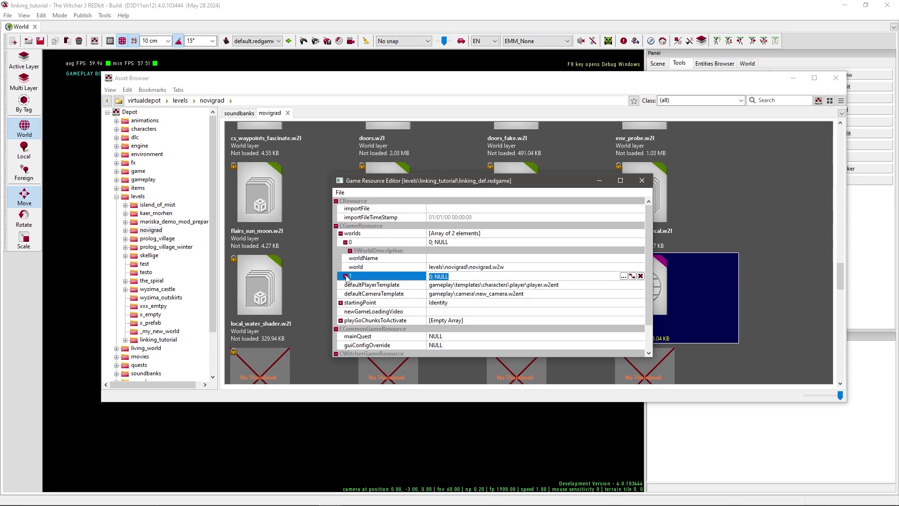
click(345, 276)
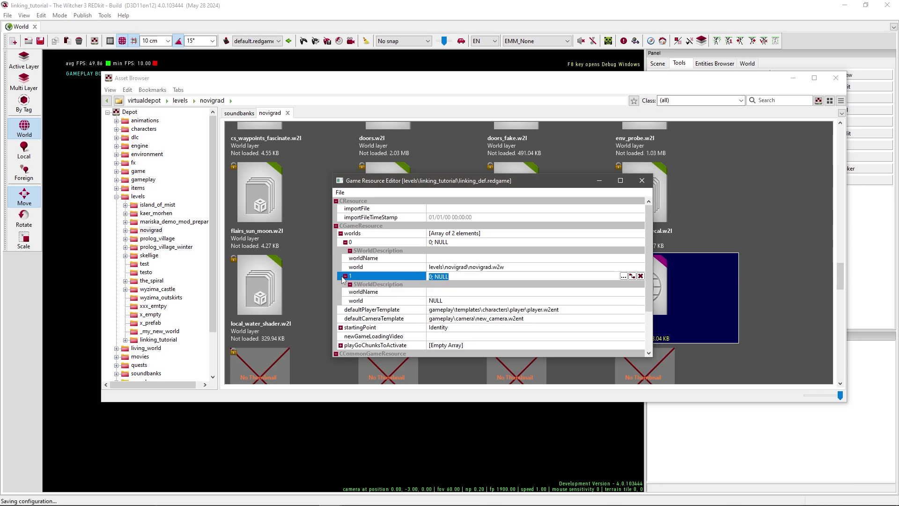
click(484, 302)
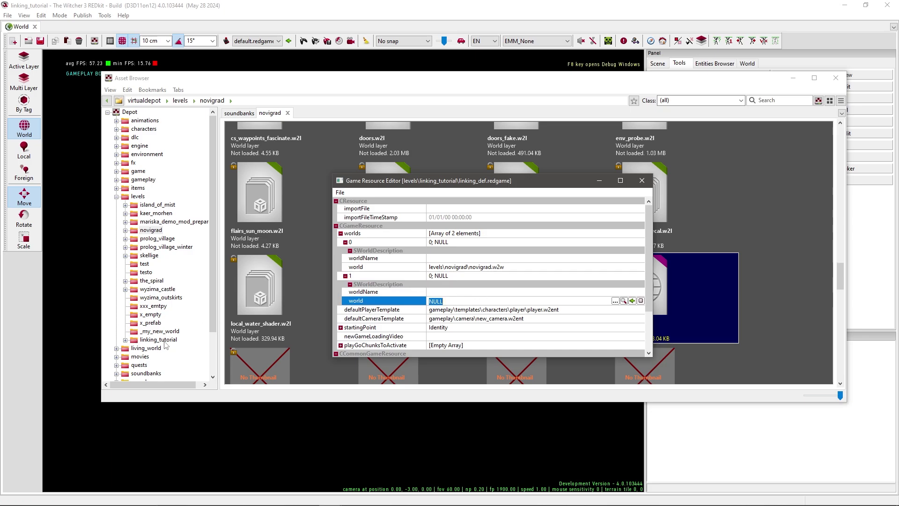
click(158, 339)
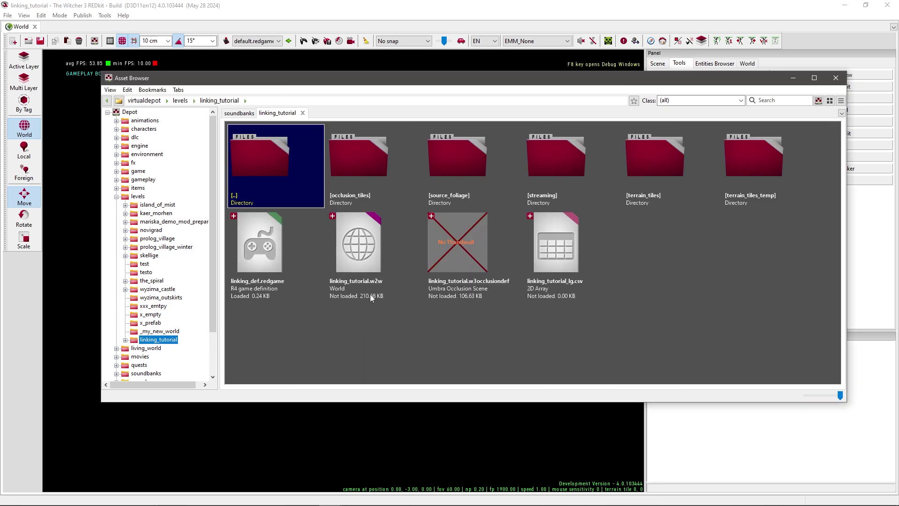
click(367, 261)
mouse_move(330, 496)
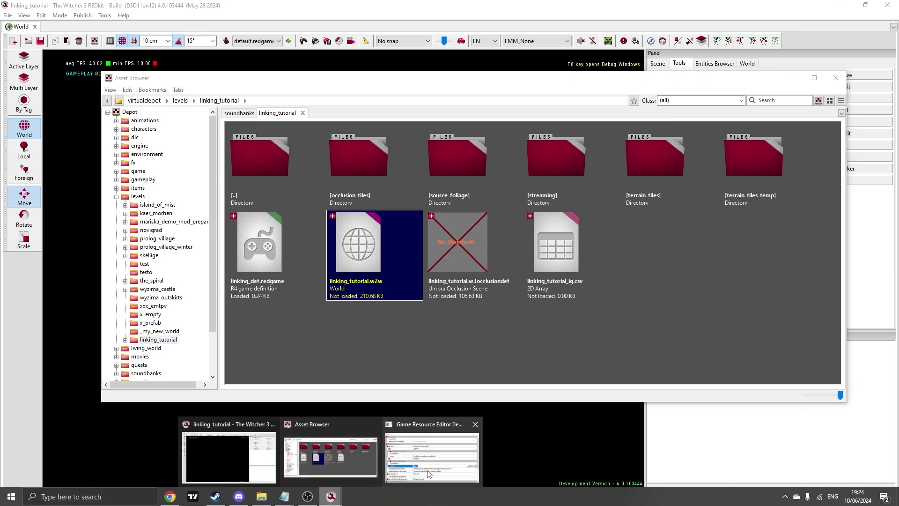
click(436, 457)
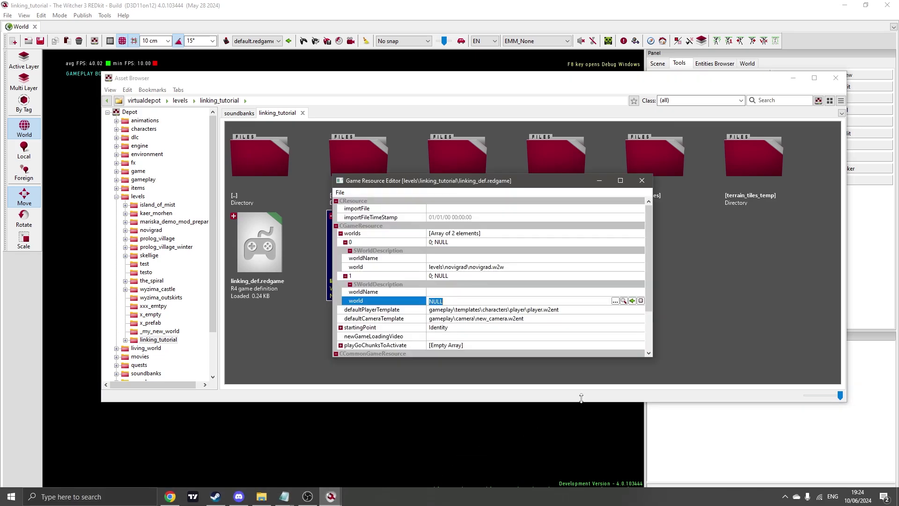
click(632, 300)
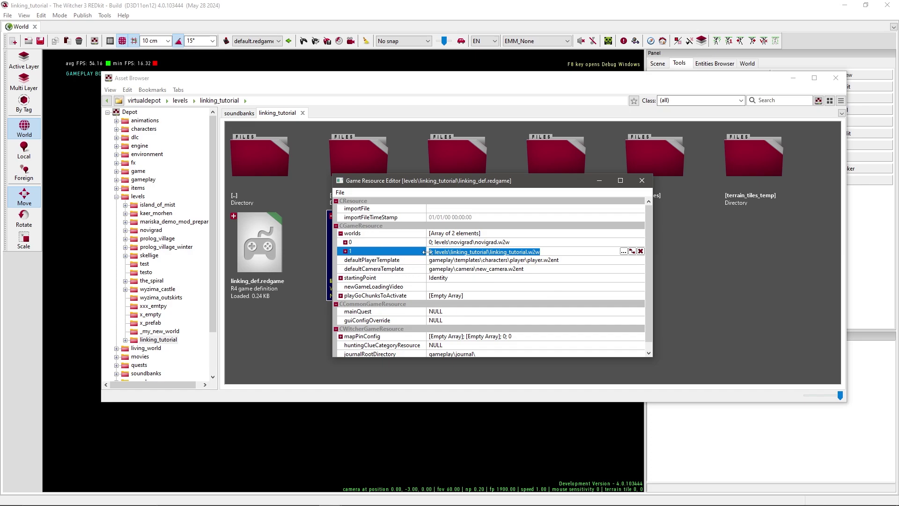
click(341, 192)
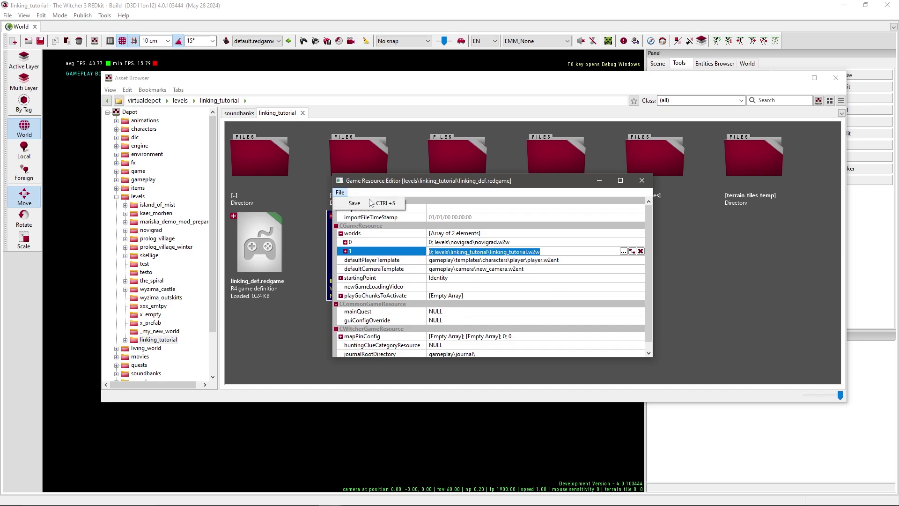
click(355, 203)
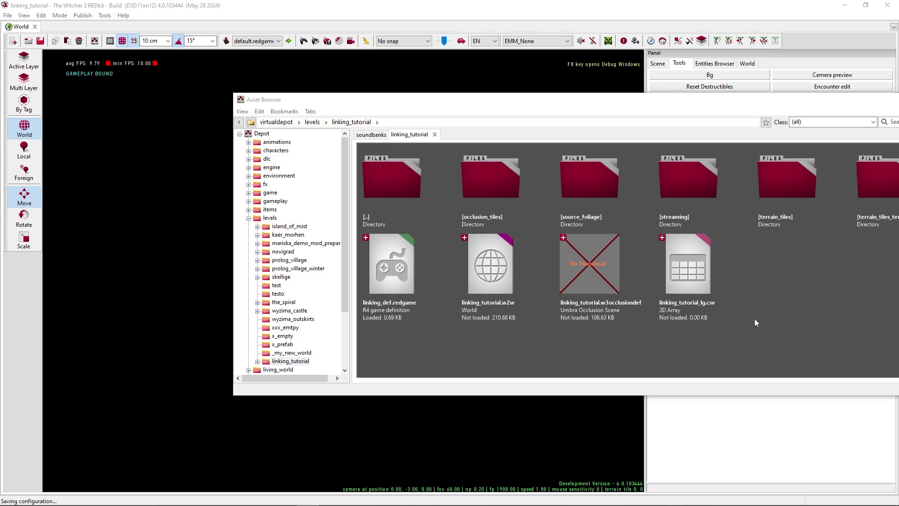
Create a Phase resource named linking_phase in the levels\linking_tutorial directory.
drag(706, 99, 578, 91)
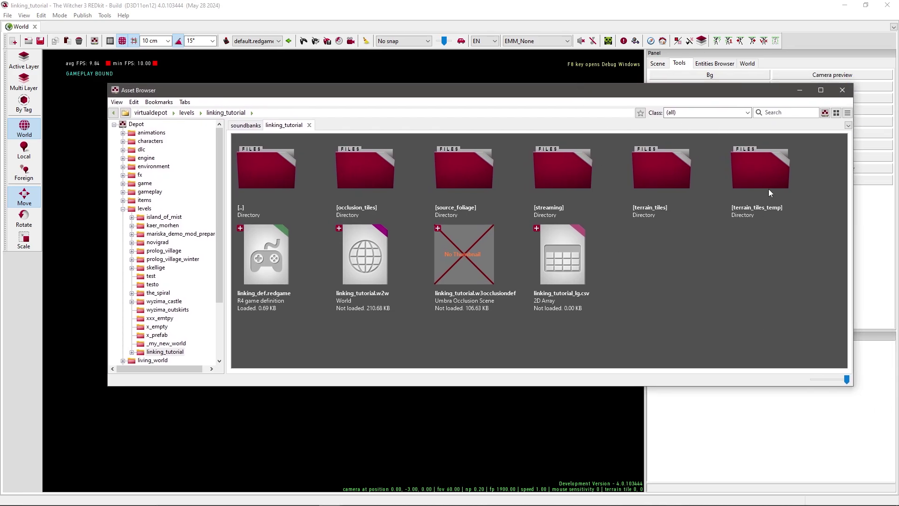
right_click(619, 239)
right_click(744, 229)
right_click(655, 251)
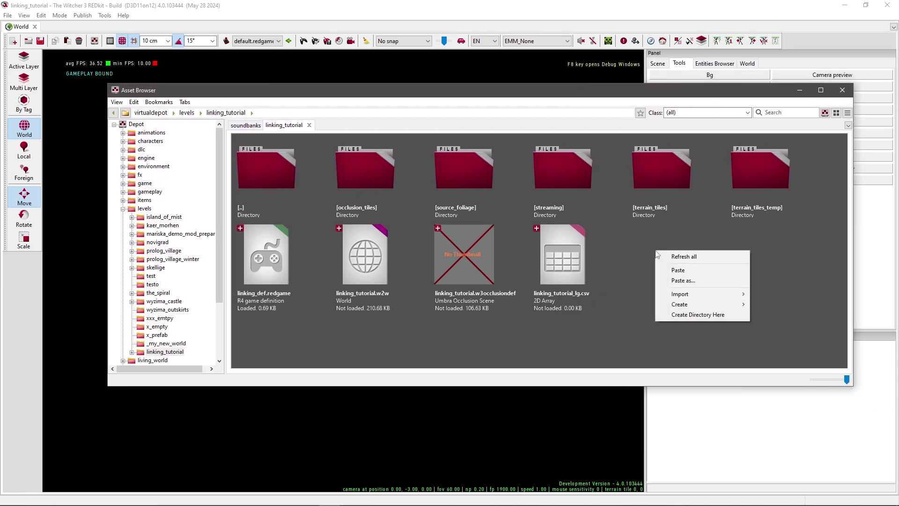
mouse_move(708, 310)
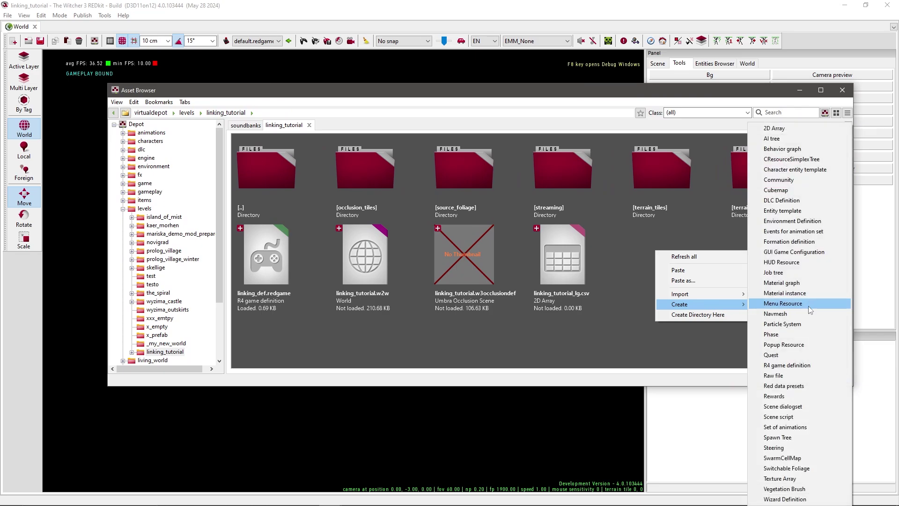
click(771, 334)
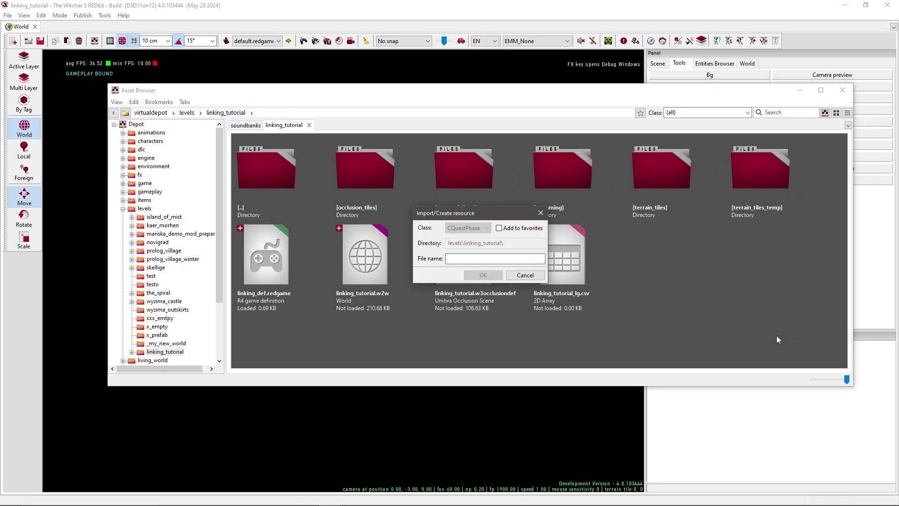
text(Lin)
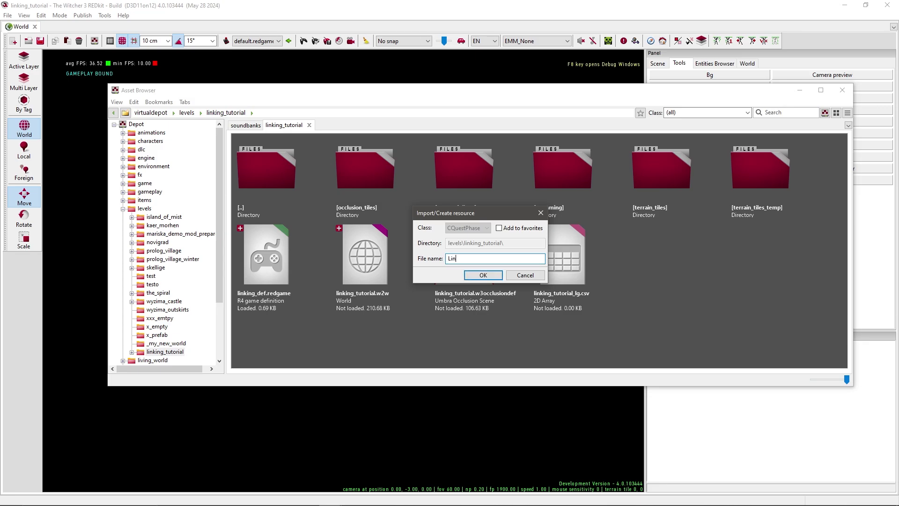
text(ki)
key(BackSpace)
key(BackSpace)
key(BackSpace)
key(BackSpace)
key(BackSpace)
text(linking_phas)
click(478, 276)
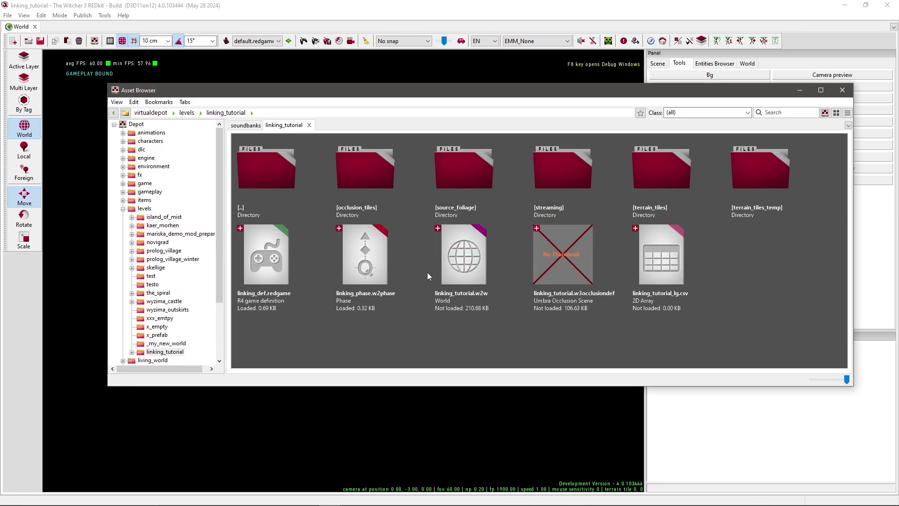
Open linking_phase.w2phase in the Quest Editor and enlarge the editor window.
double_click(377, 268)
drag(500, 171, 850, 224)
drag(574, 389, 592, 435)
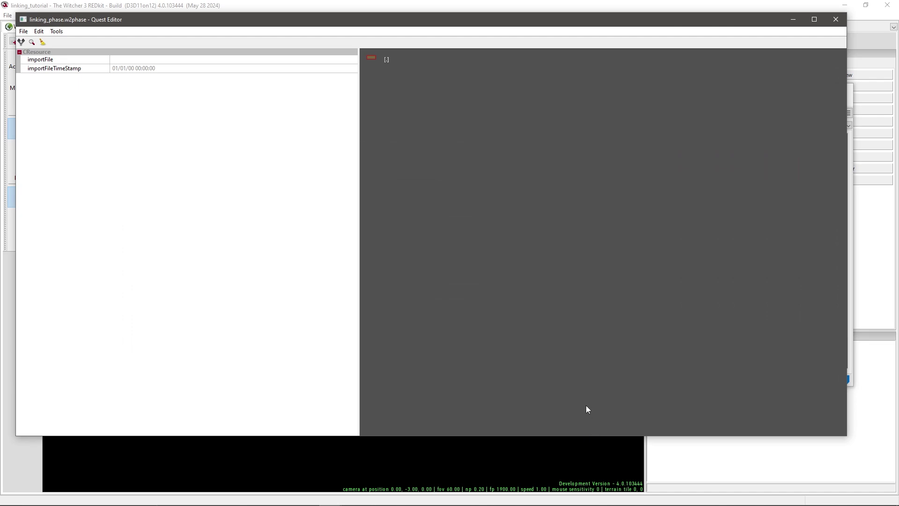
Add an In block and an Out block to the phase graph, placing Out well to the right of In.
right_click(481, 198)
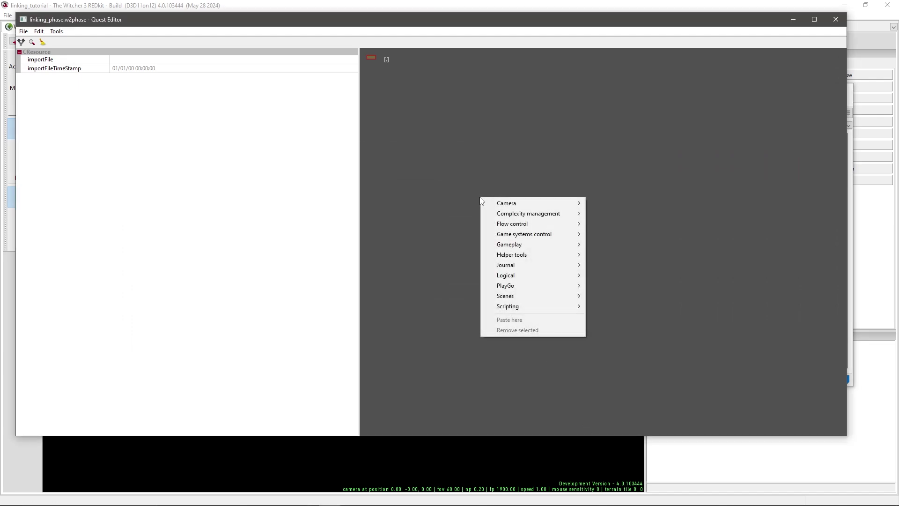
mouse_move(568, 213)
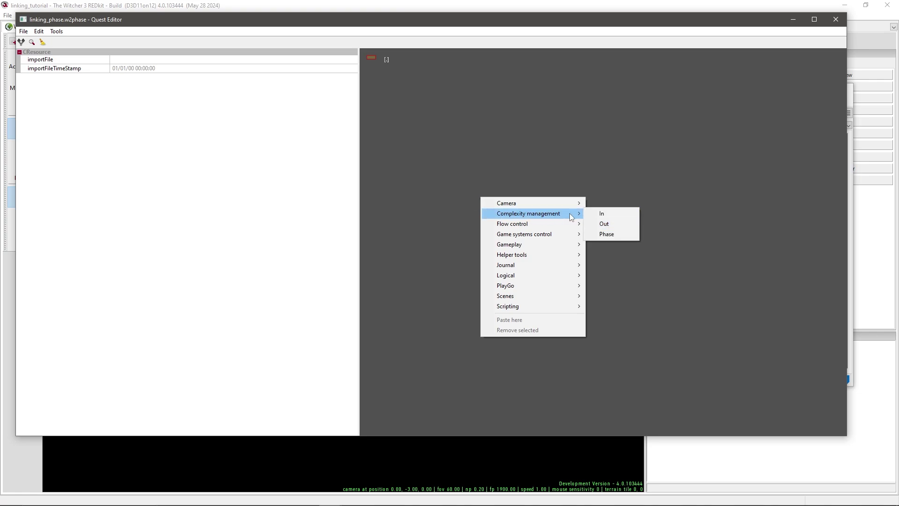
click(602, 215)
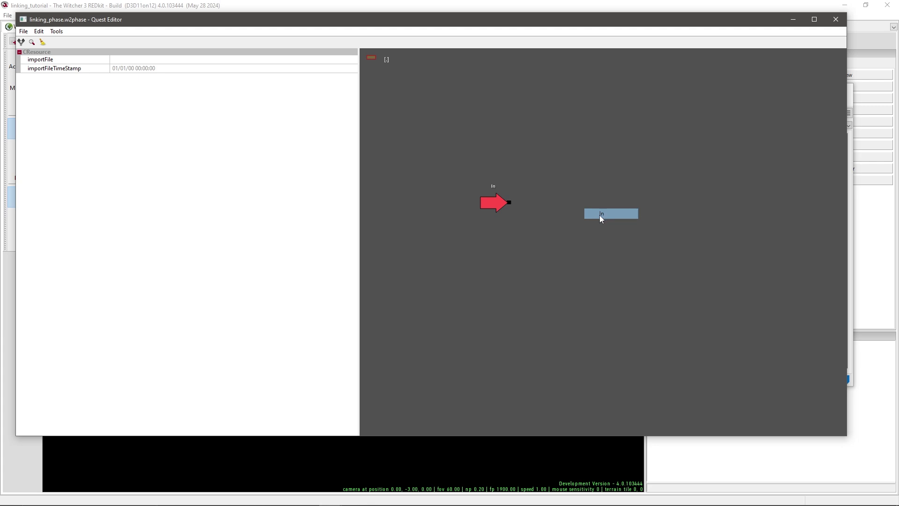
right_click(564, 212)
mouse_move(602, 229)
click(686, 239)
drag(575, 219, 754, 218)
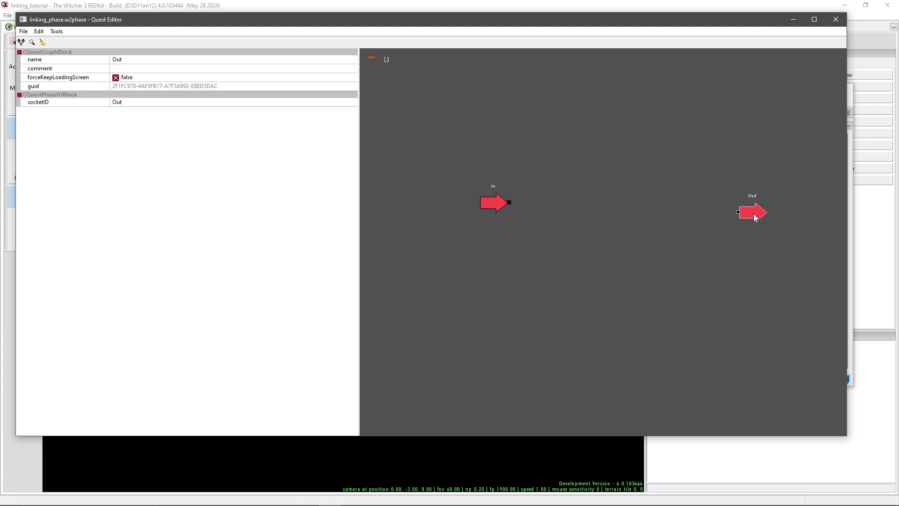
Add a Pause flow control block just right of the In block and select it.
right_click(526, 195)
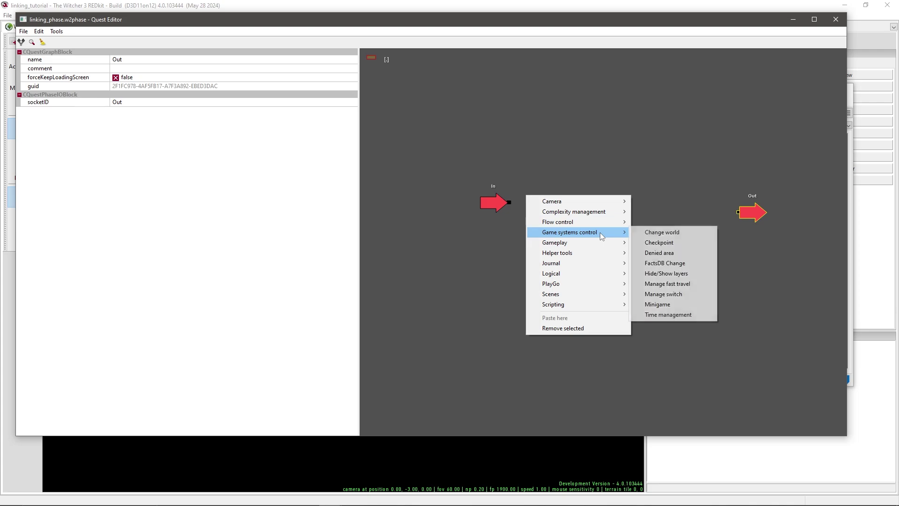
mouse_move(603, 244)
mouse_move(576, 222)
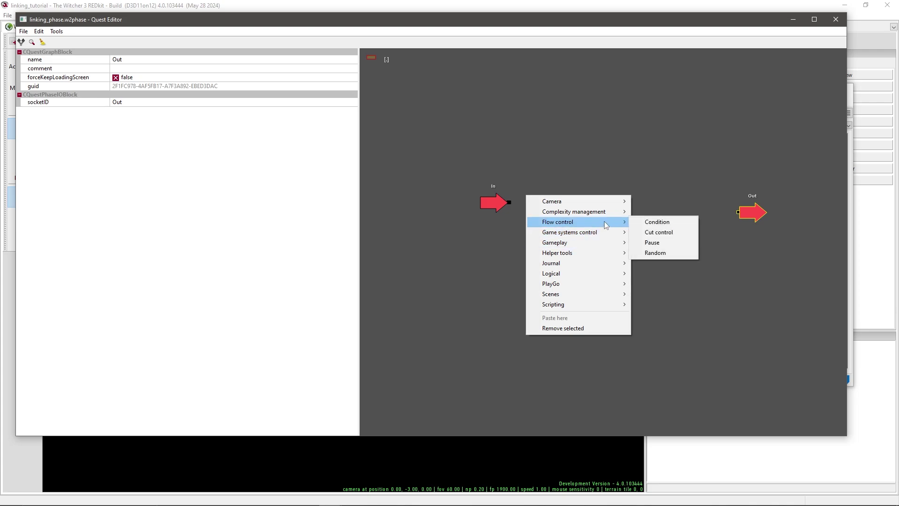
click(660, 243)
click(538, 204)
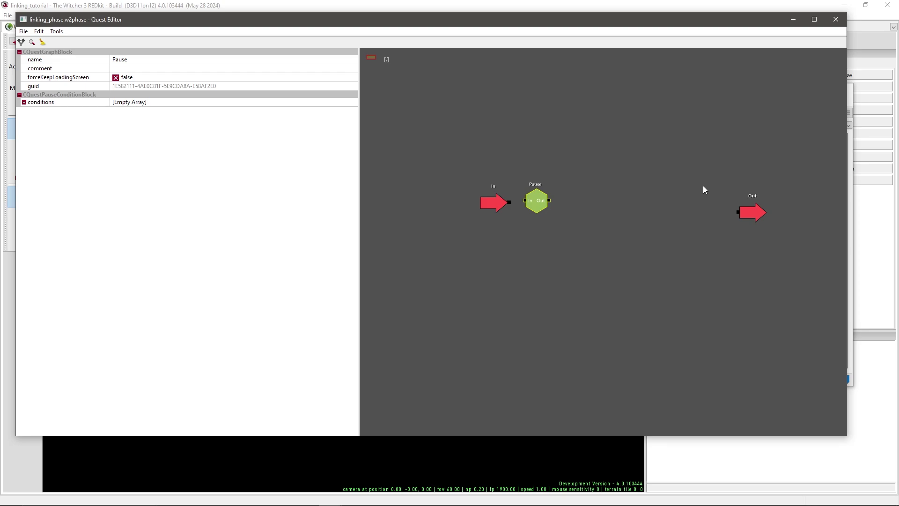
Add one element to the Pause block's conditions array and set its class to CQuestEnterTriggerCondition.
click(176, 103)
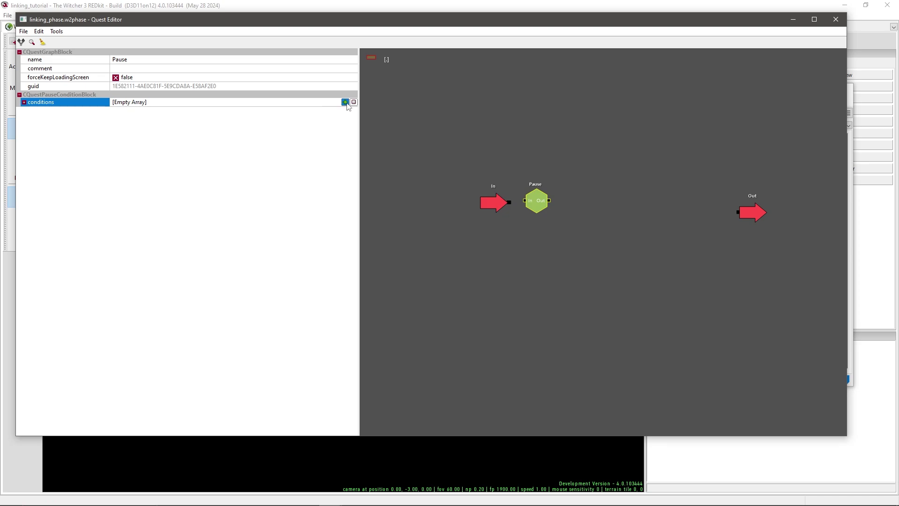
click(345, 102)
click(165, 112)
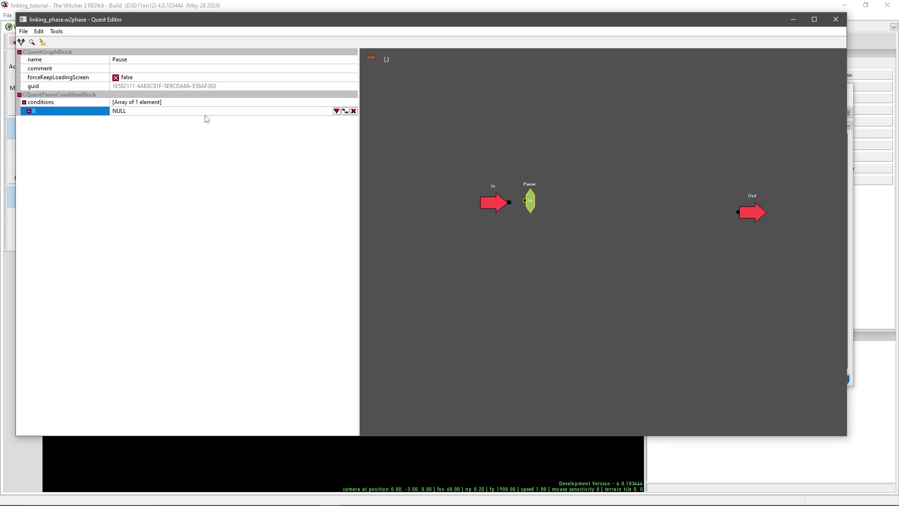
click(336, 111)
drag(393, 116, 615, 134)
text(c)
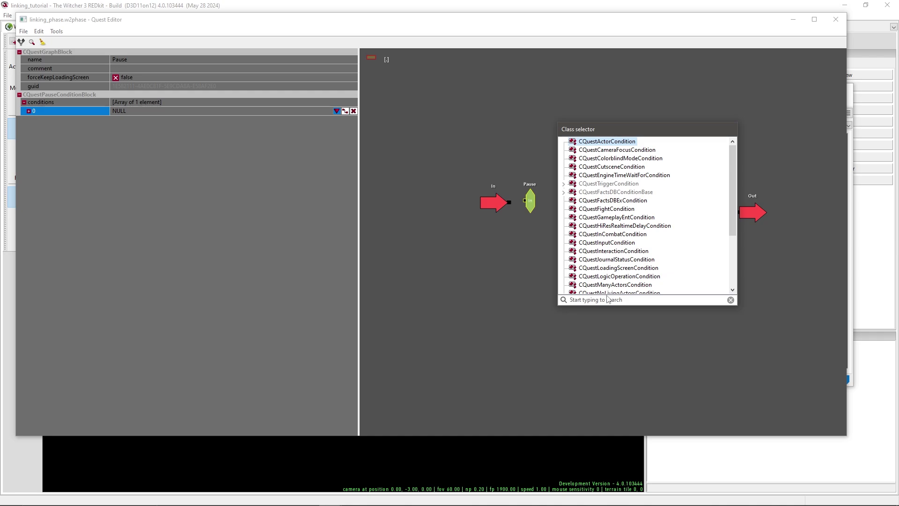
text(ques)
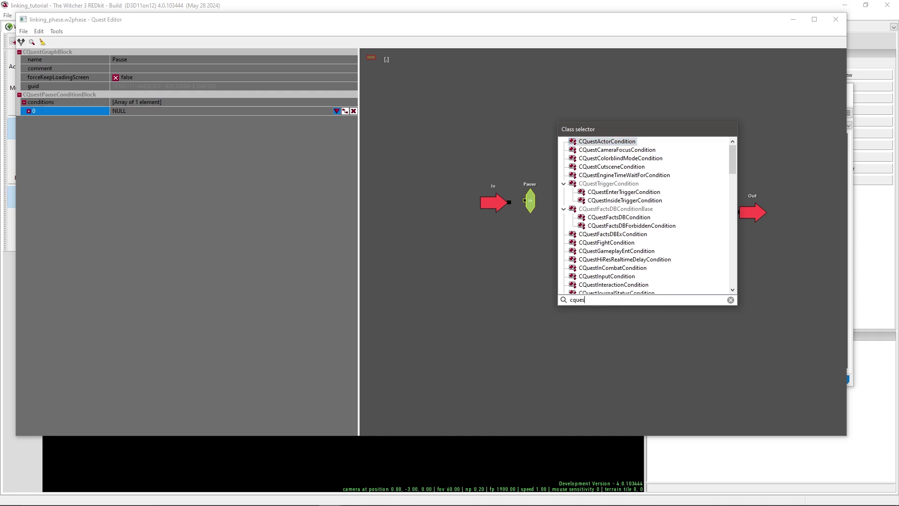
text(tenter)
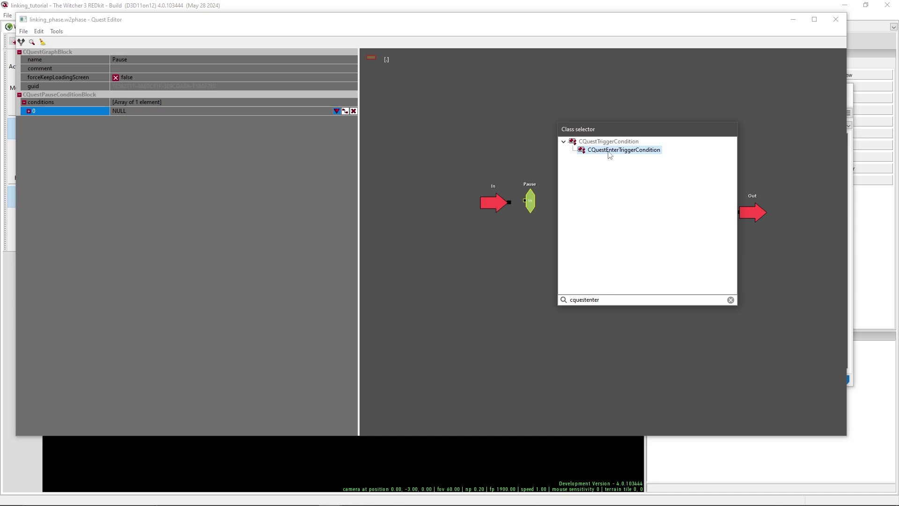
double_click(622, 149)
click(148, 127)
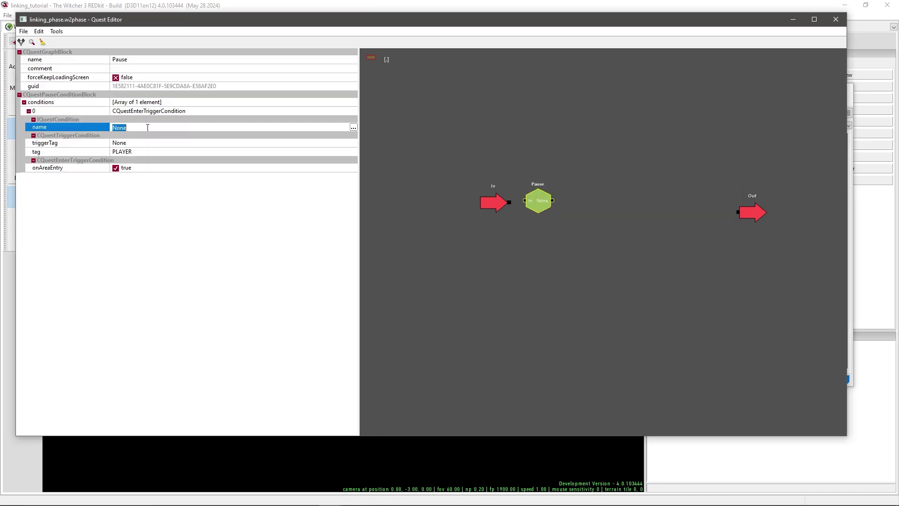
click(206, 144)
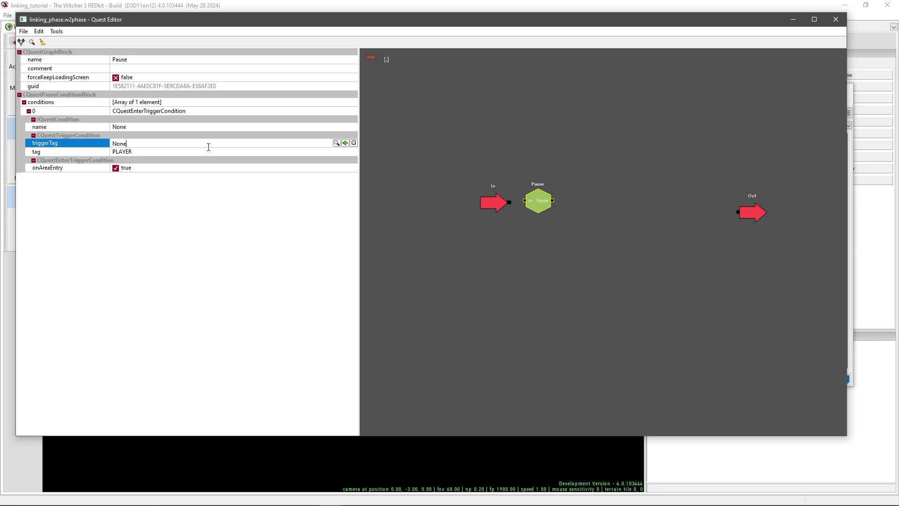
click(440, 166)
Add a Change world block to the phase graph and align it just right of the Pause block.
right_click(576, 160)
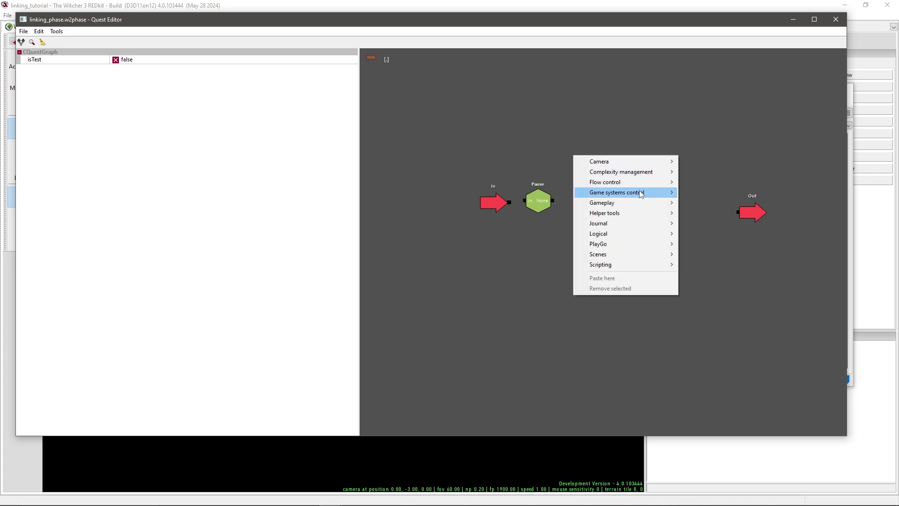
mouse_move(617, 192)
click(707, 192)
drag(589, 170, 591, 203)
Set the Change world block's worldFilePath to levels\linking_tutorial\linking_tutorial.w2w, taking the folder path from the Asset Browser.
click(182, 102)
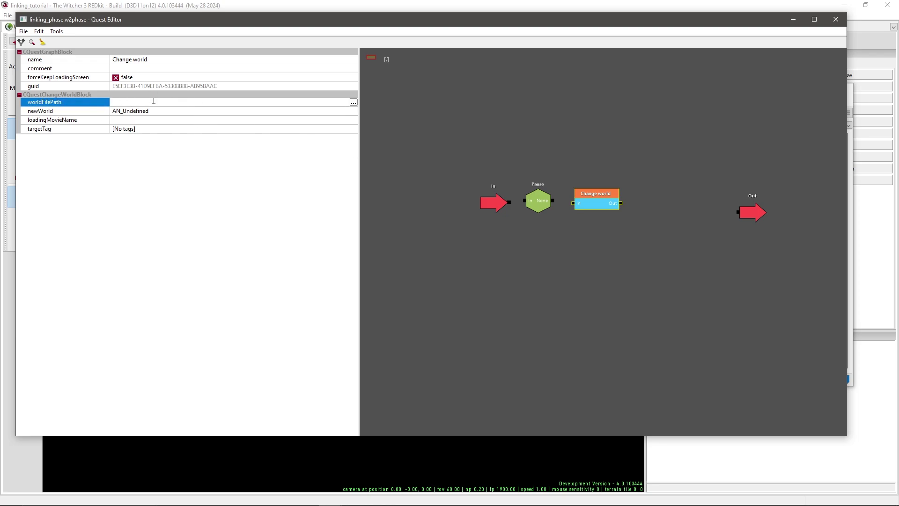
mouse_move(331, 499)
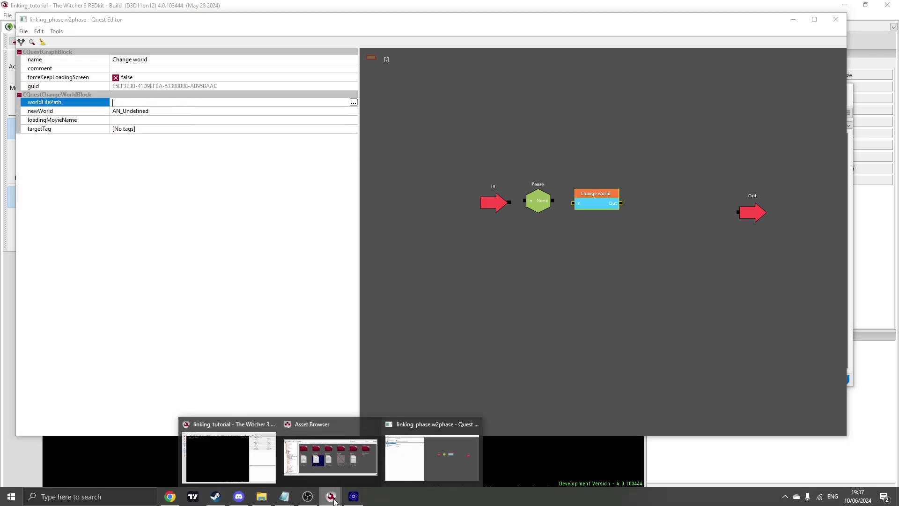
click(364, 446)
click(275, 114)
key(ctrl+c)
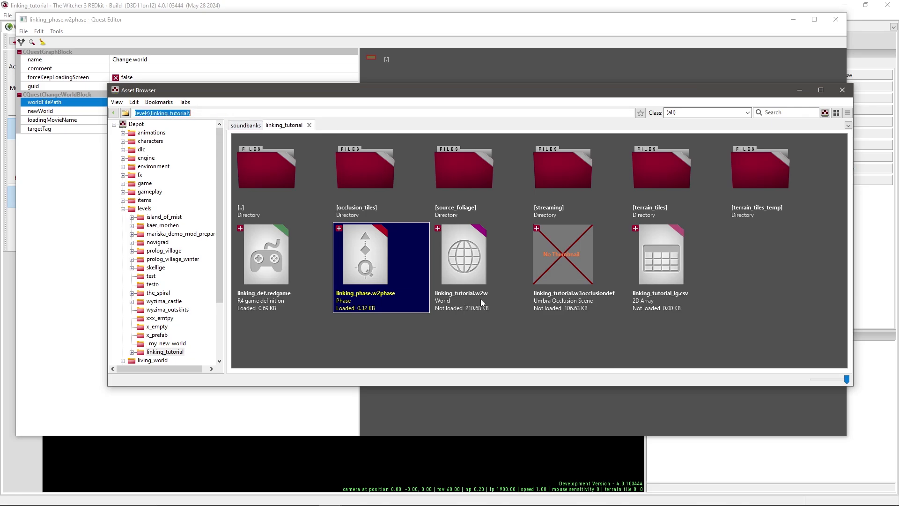
click(69, 214)
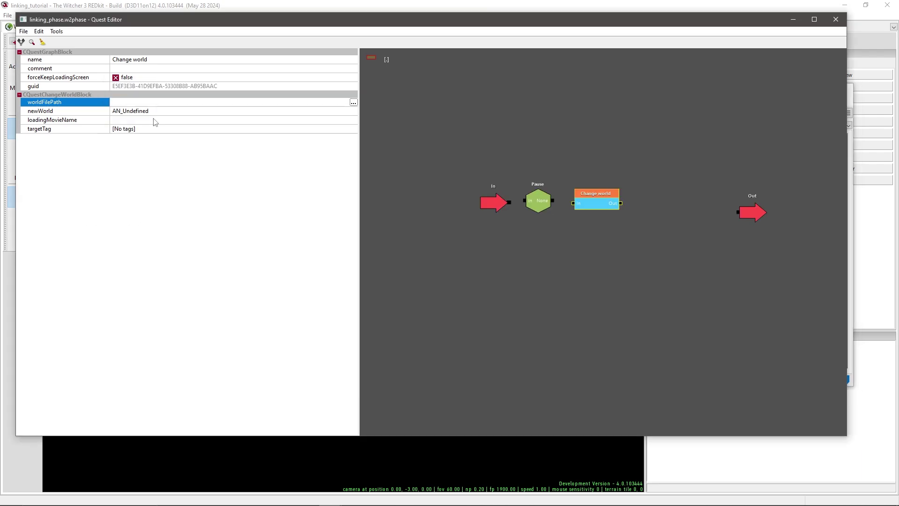
key(ctrl+v)
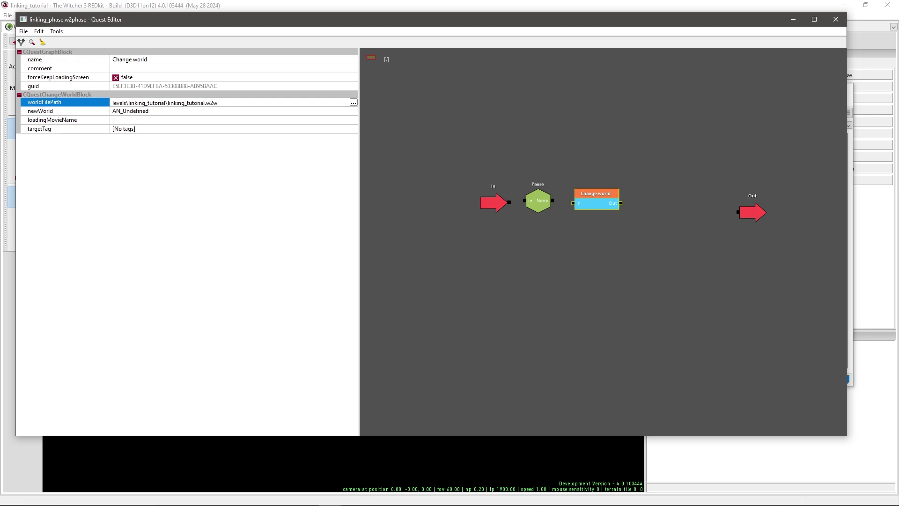
click(184, 113)
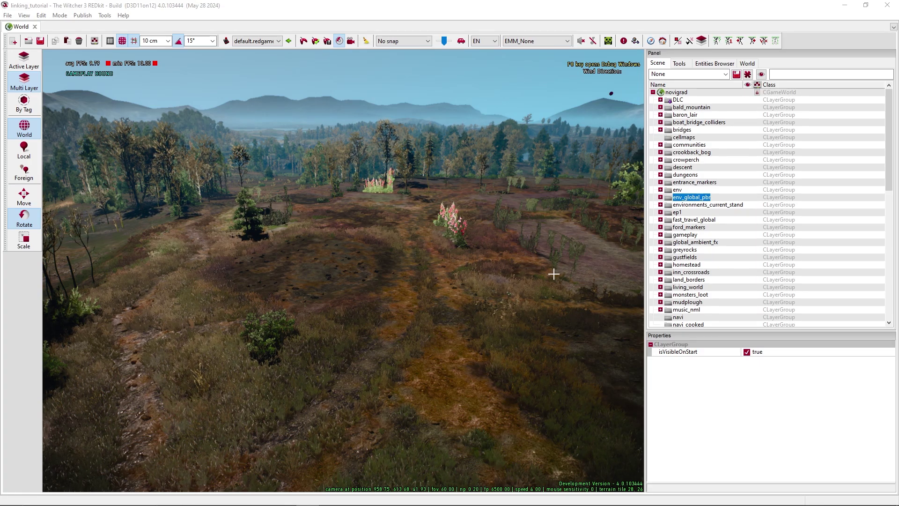
Expand the greyrocks layer group in the novigrad world and load the group.
mouse_move(554, 273)
right_down()
mouse_move(520, 272)
mouse_move(553, 268)
right_up()
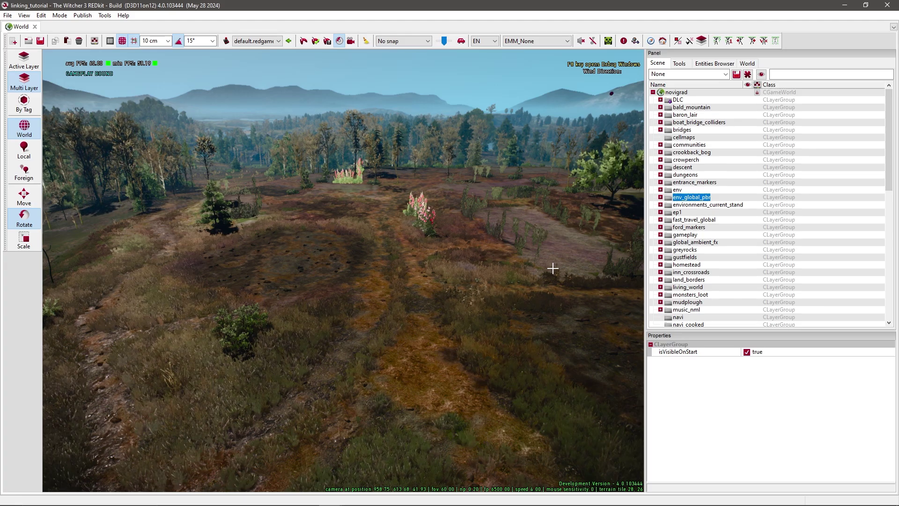
click(660, 249)
scroll(662, 253, down, 1)
scroll(662, 253, down, 1)
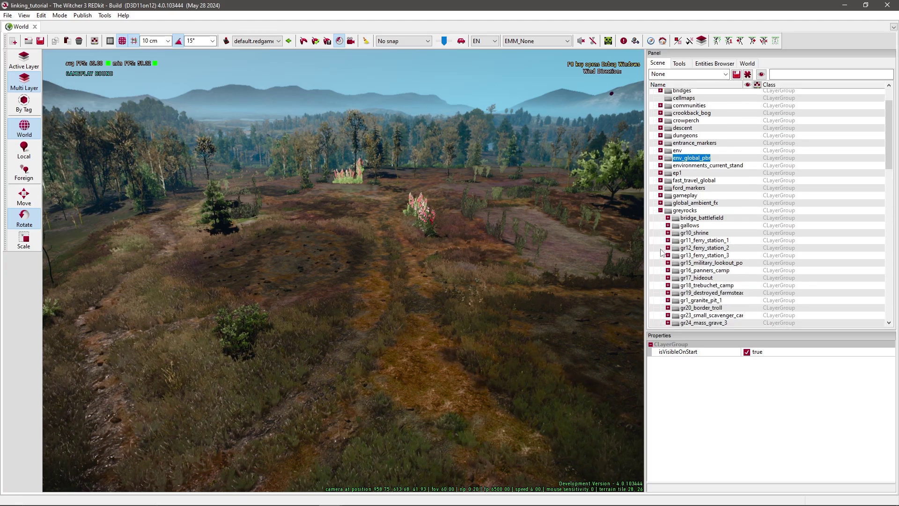
click(678, 211)
right_click(684, 211)
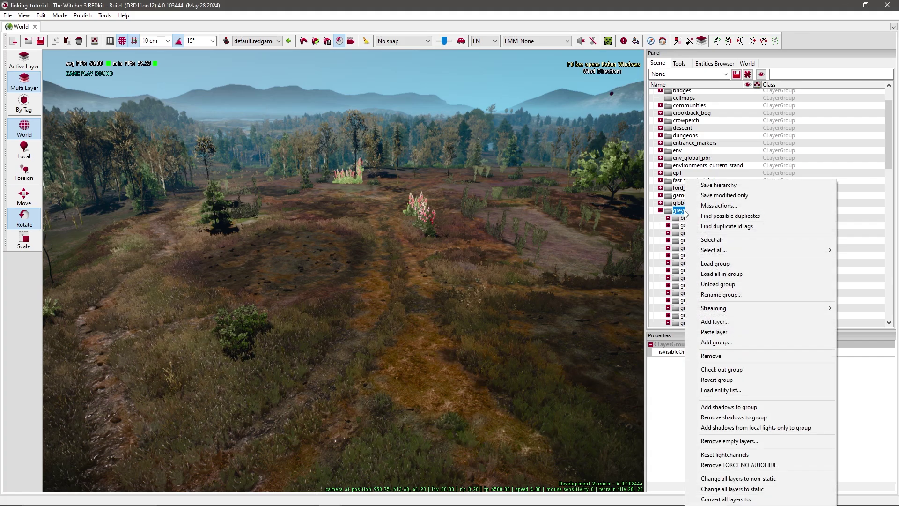
click(713, 265)
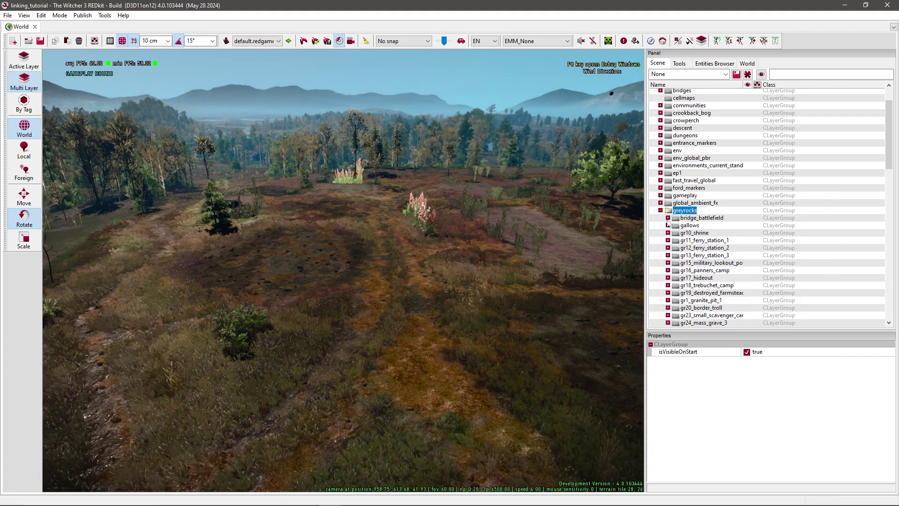
Load the gr4_poppystone layer group inside greyrocks.
scroll(668, 223, down, 4)
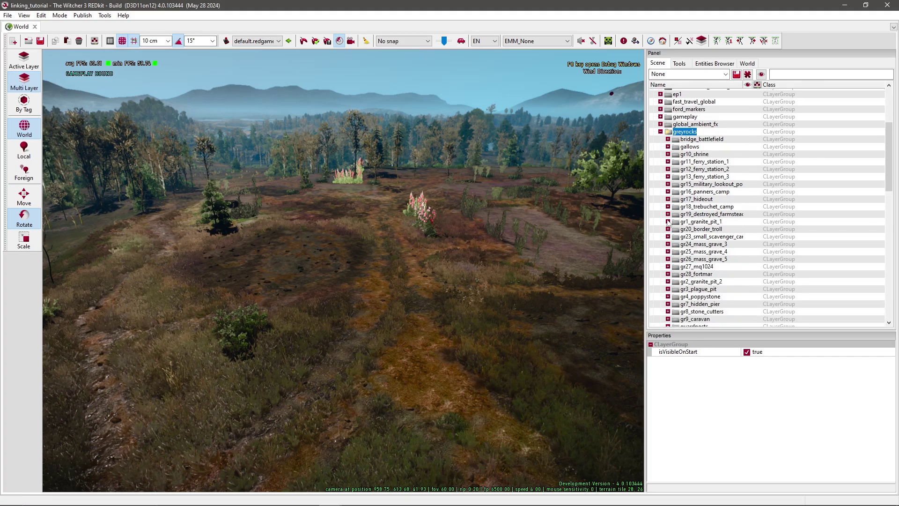
scroll(668, 223, down, 2)
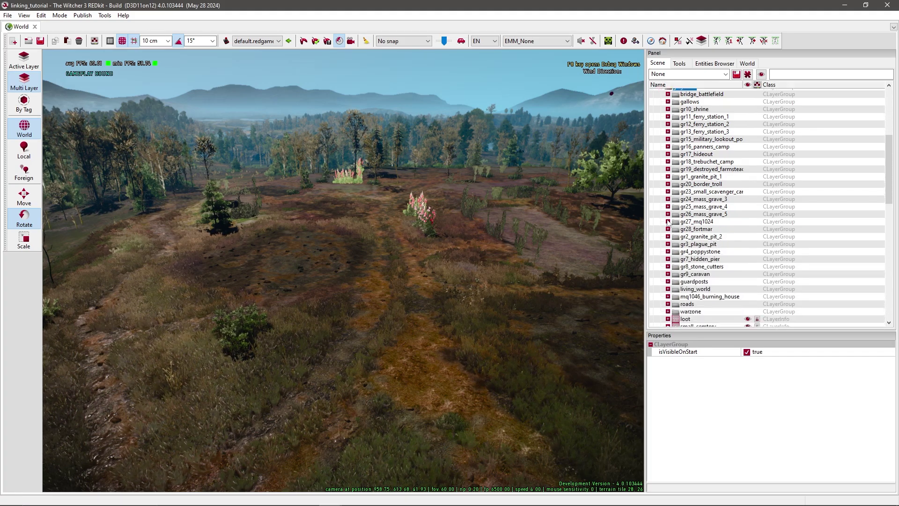
click(702, 253)
right_click(702, 253)
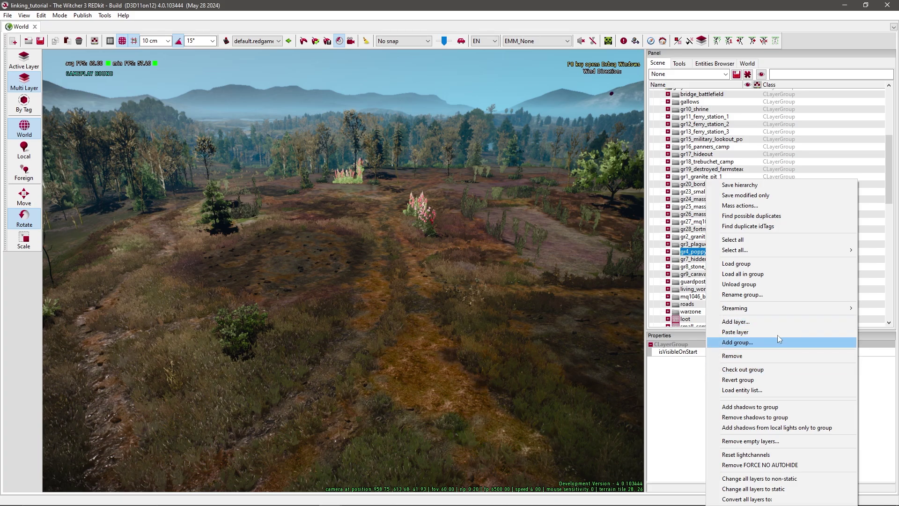
click(737, 263)
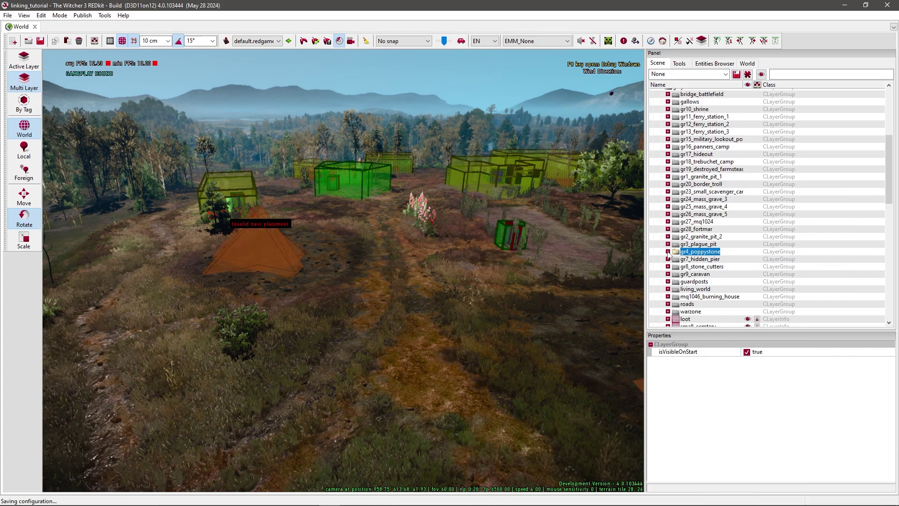
Focus the camera on the first house in gr4_poppystone's building_exteriors layer and inspect the village for a suitable spot.
click(668, 251)
click(675, 282)
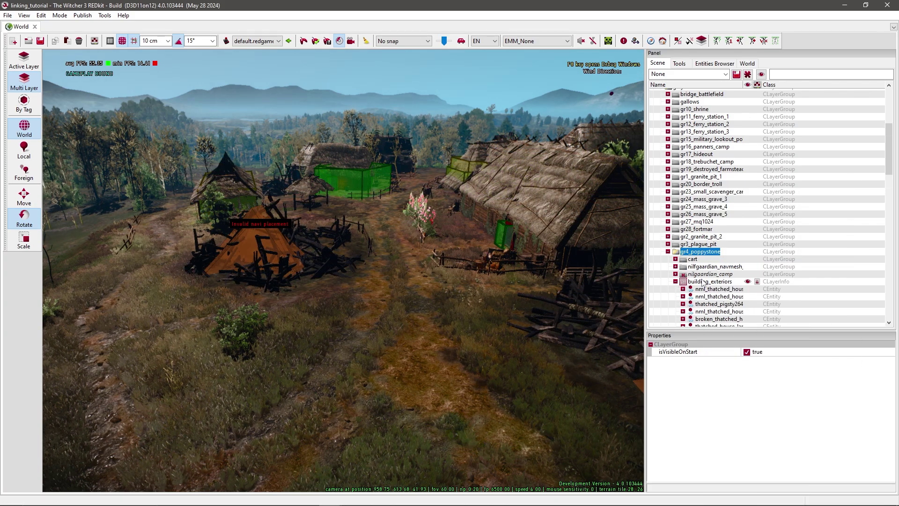
double_click(719, 289)
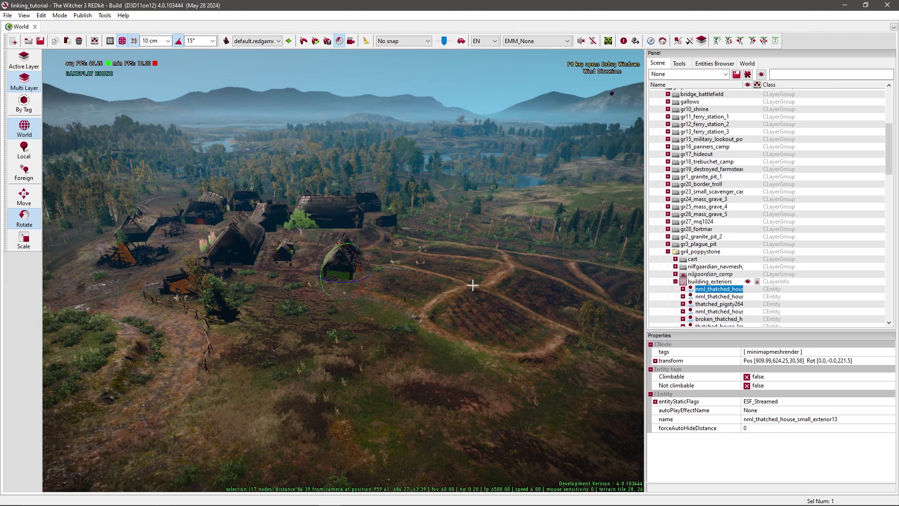
key(shift+w)
right_drag(472, 285, 493, 280)
key(a)
click(491, 281)
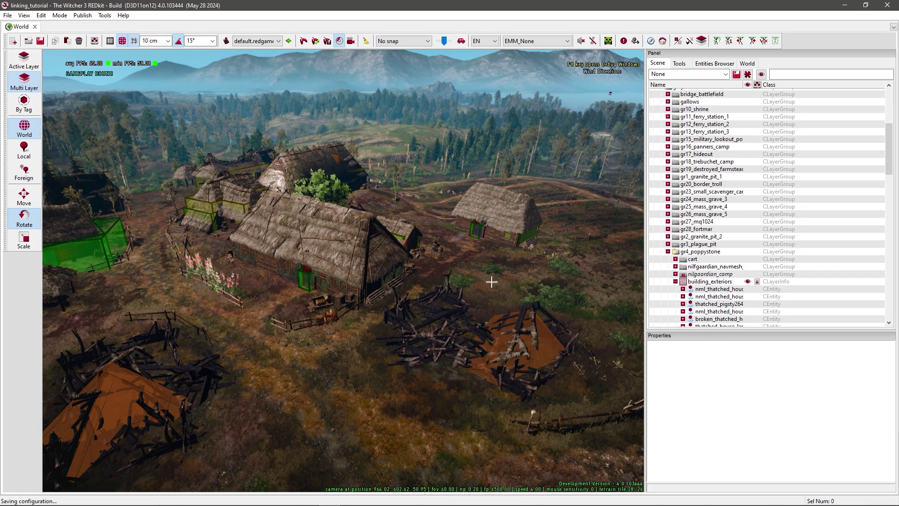
click(668, 251)
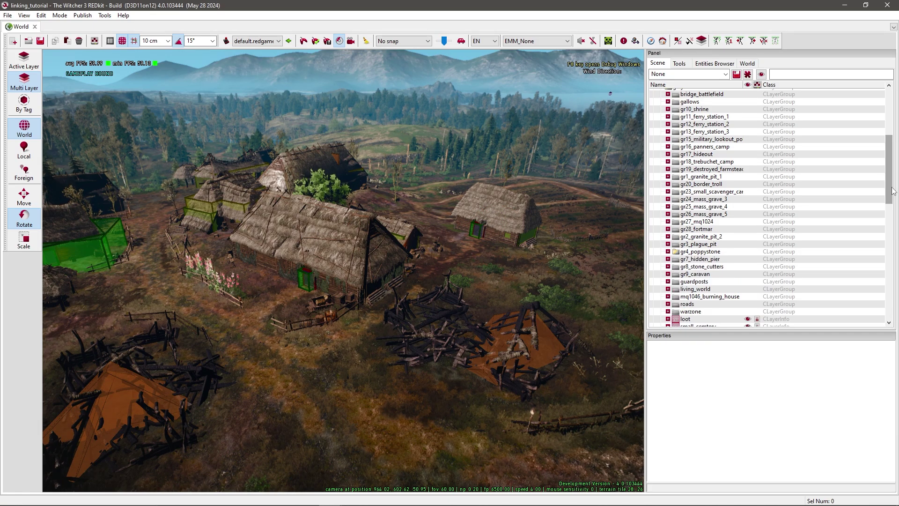
Create a non-static layer named linking_world_layer with the Quest build tag directly under the novigrad world.
drag(889, 187, 888, 140)
click(674, 93)
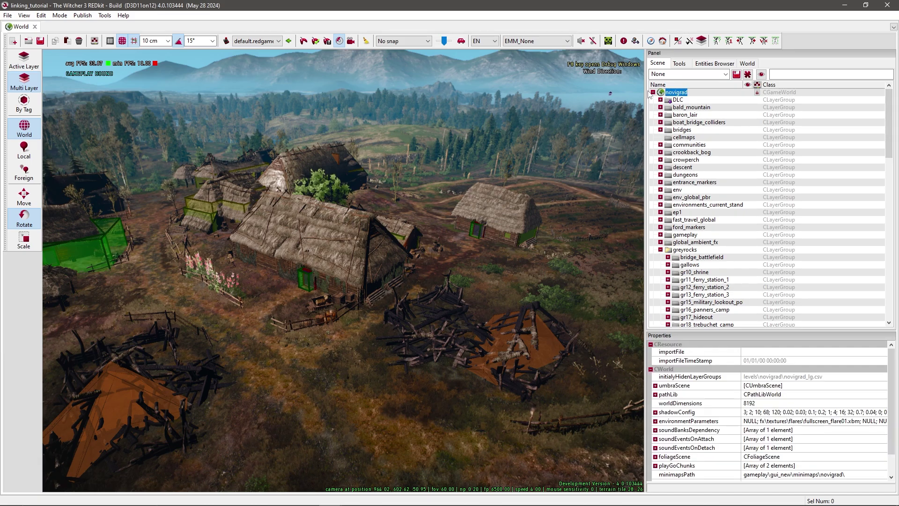
right_click(676, 92)
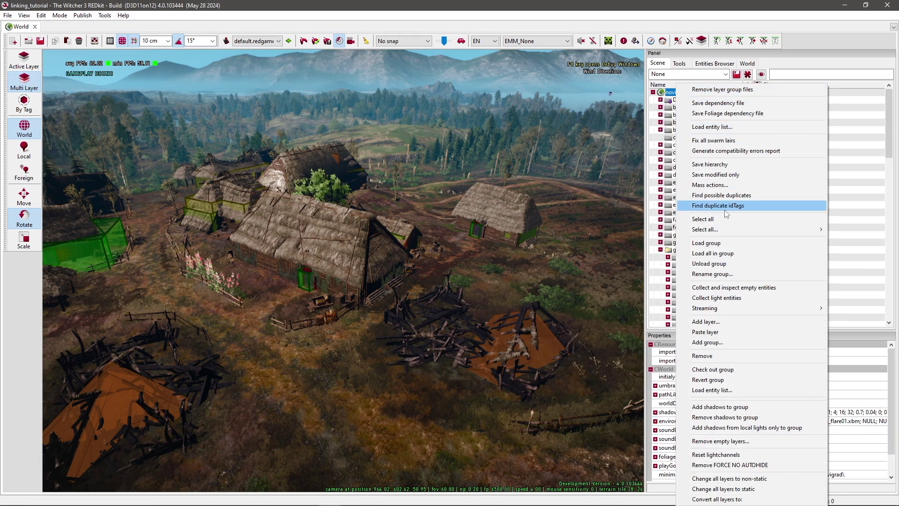
click(705, 322)
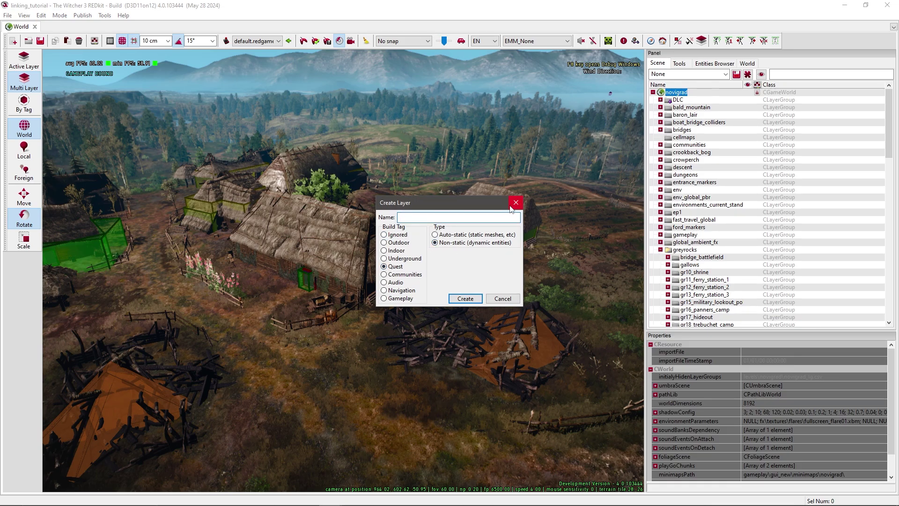
text(Linking_world_layer)
click(472, 300)
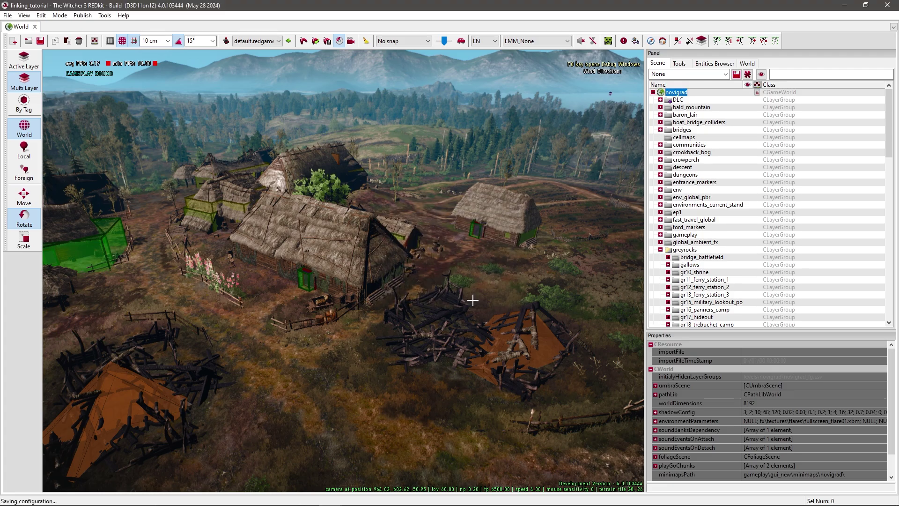
Select linking_world_layer and add a gameplay trigger area on the grass near the thatched houses.
drag(887, 144, 885, 312)
click(702, 323)
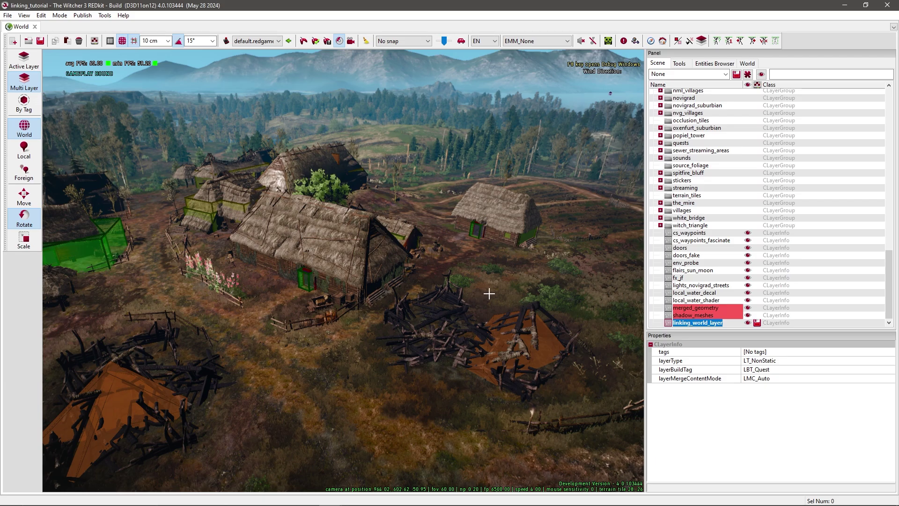
key(shift+d)
shift+right_drag(477, 298, 419, 300)
key(shift+w)
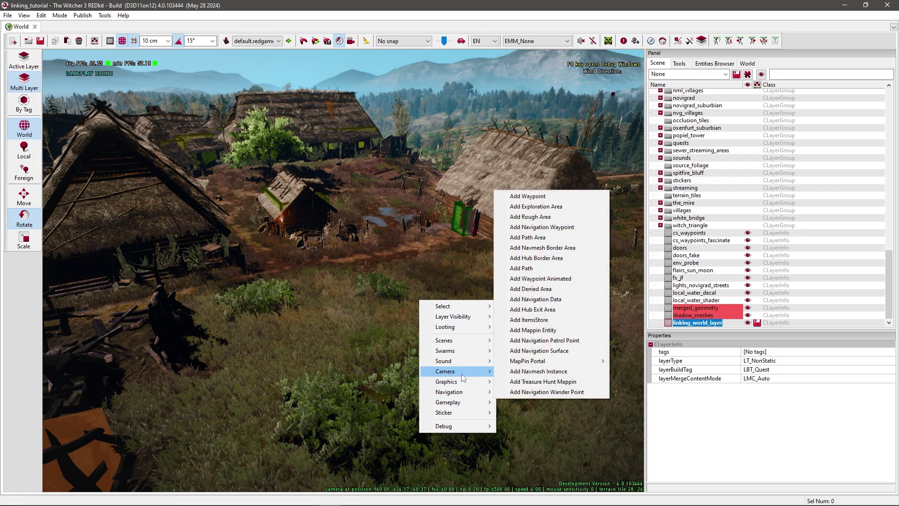
mouse_move(461, 403)
mouse_move(562, 334)
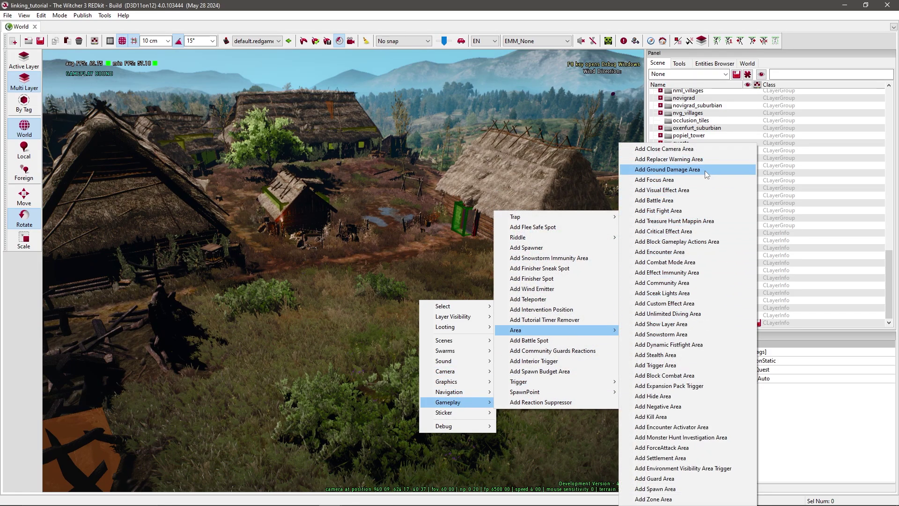
click(656, 365)
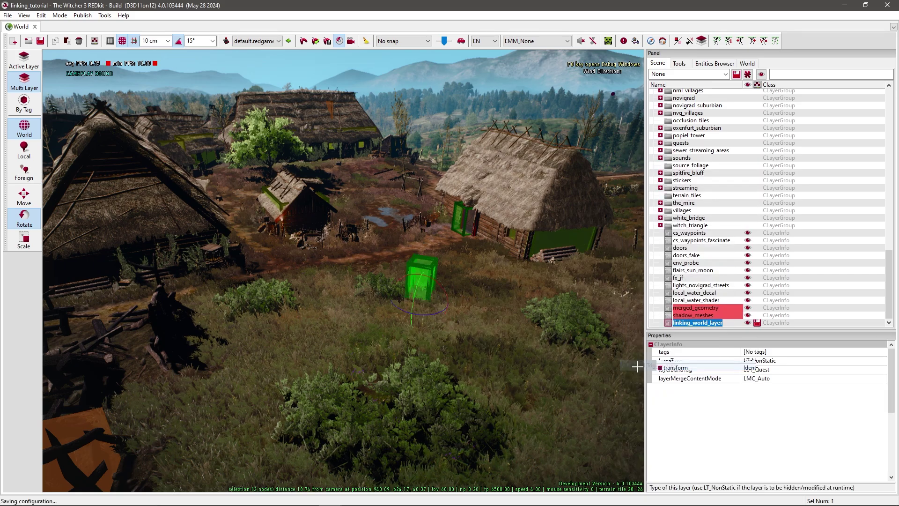
right_drag(520, 335, 391, 229)
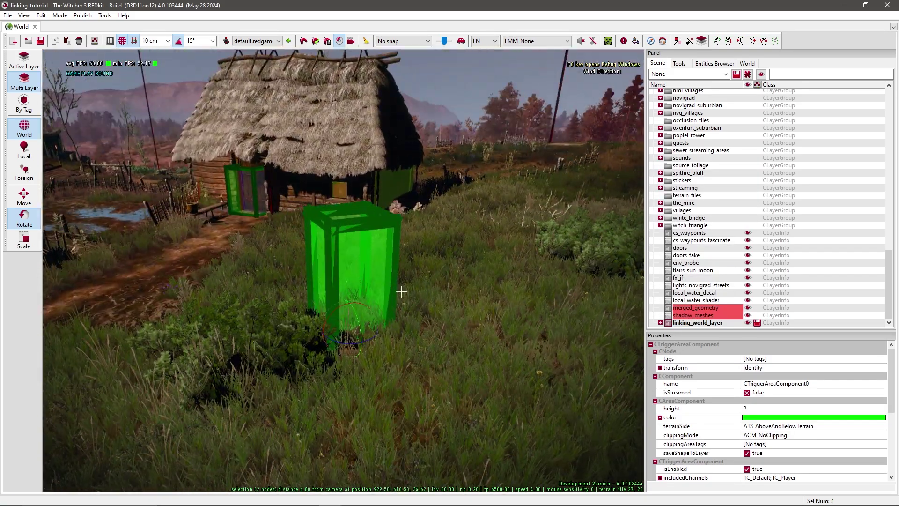
Check the Areas option in the editor's debug display settings and close the settings.
click(26, 15)
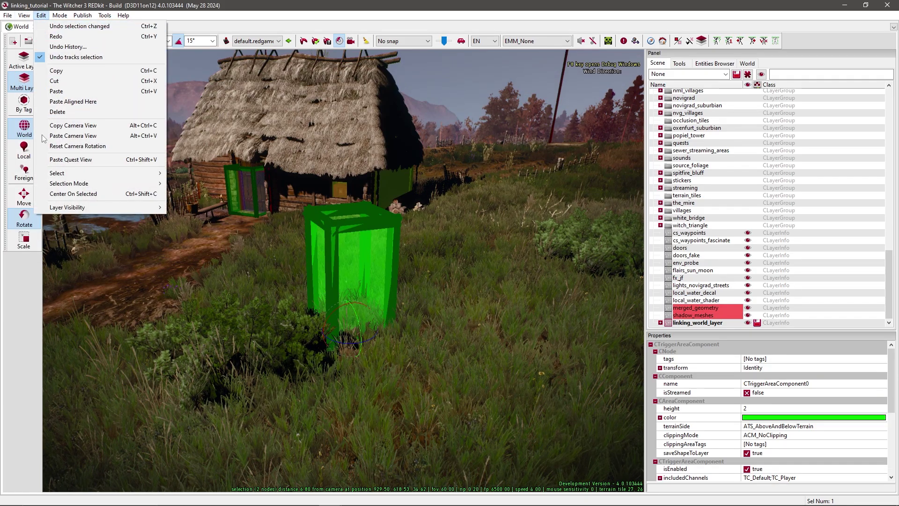
click(43, 251)
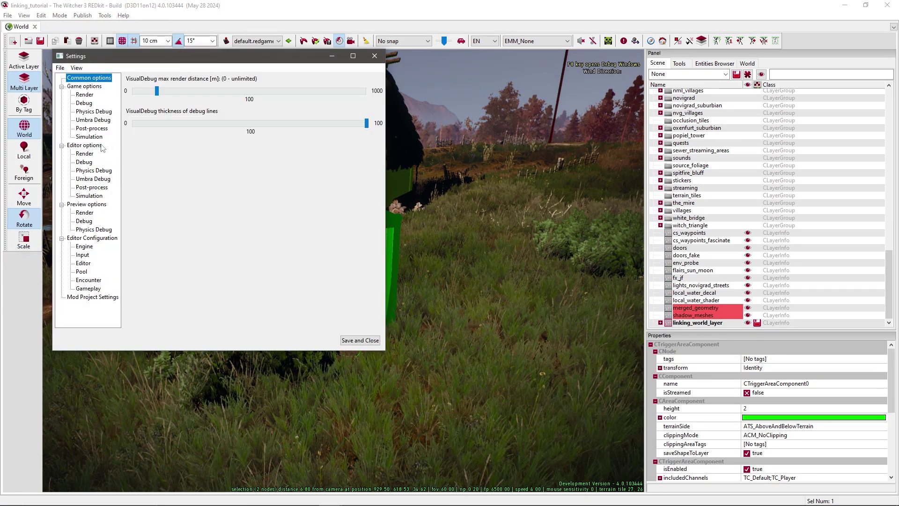
click(82, 145)
click(84, 162)
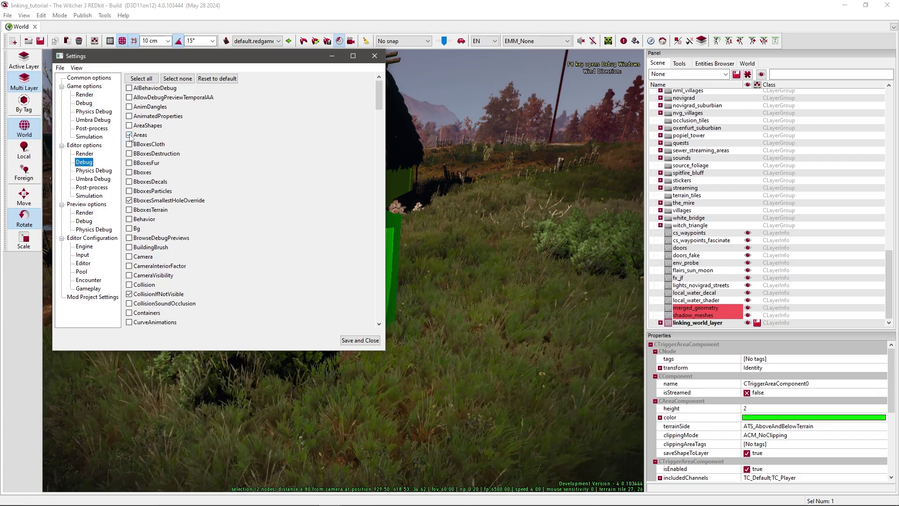
click(375, 56)
Scale the trigger area into a large, low, roughly square enclosure beside the houses and lower it slightly into the terrain.
right_drag(389, 87, 328, 101)
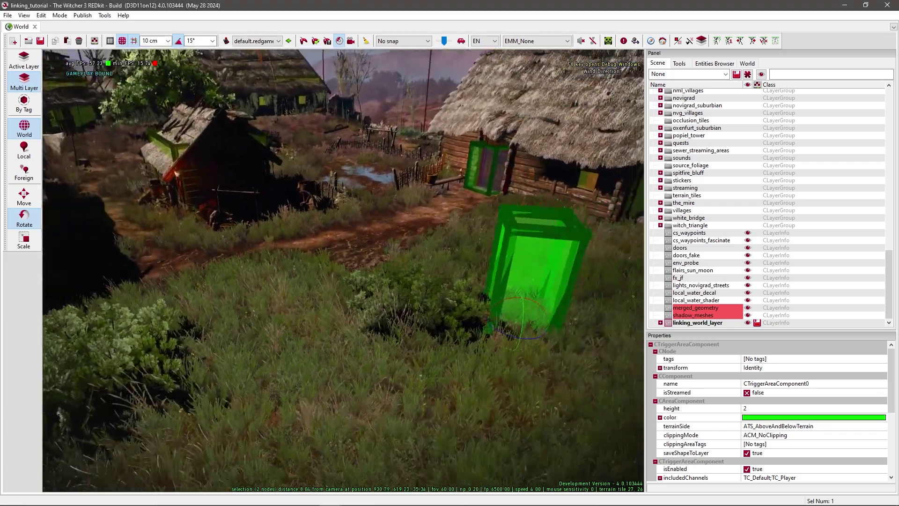
right_drag(421, 290, 452, 295)
key(space)
drag(434, 317, 464, 320)
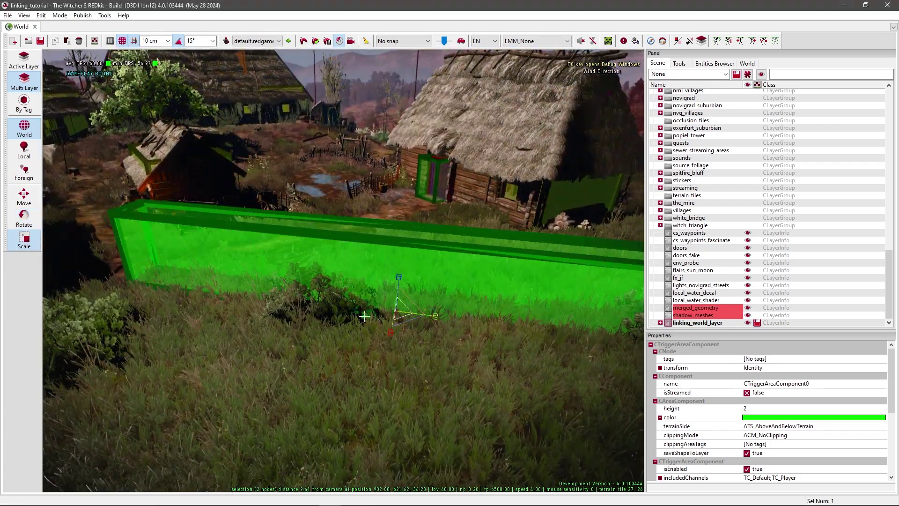
drag(390, 332, 403, 303)
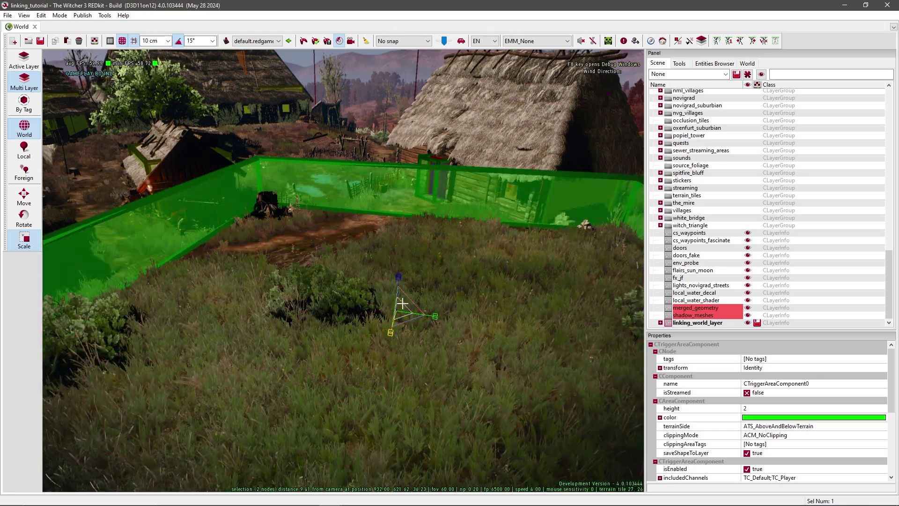
right_drag(403, 303, 421, 275)
drag(430, 241, 430, 231)
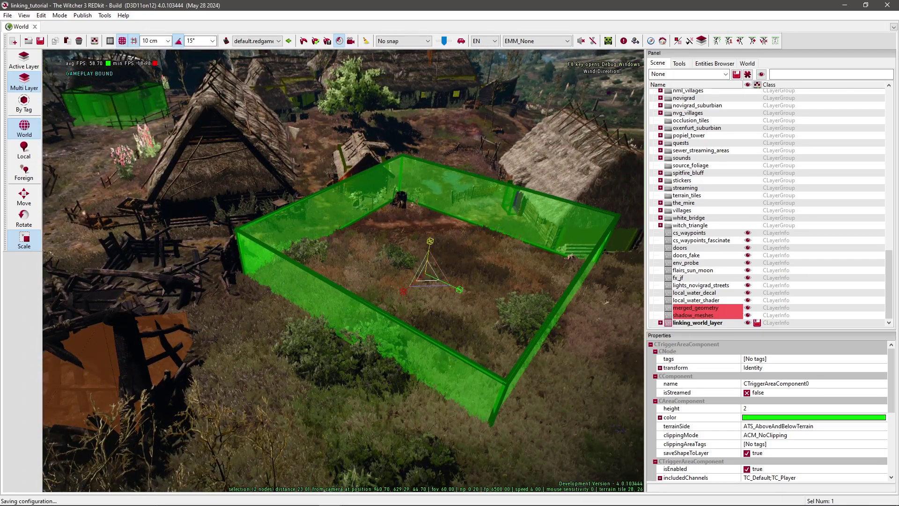
key(w)
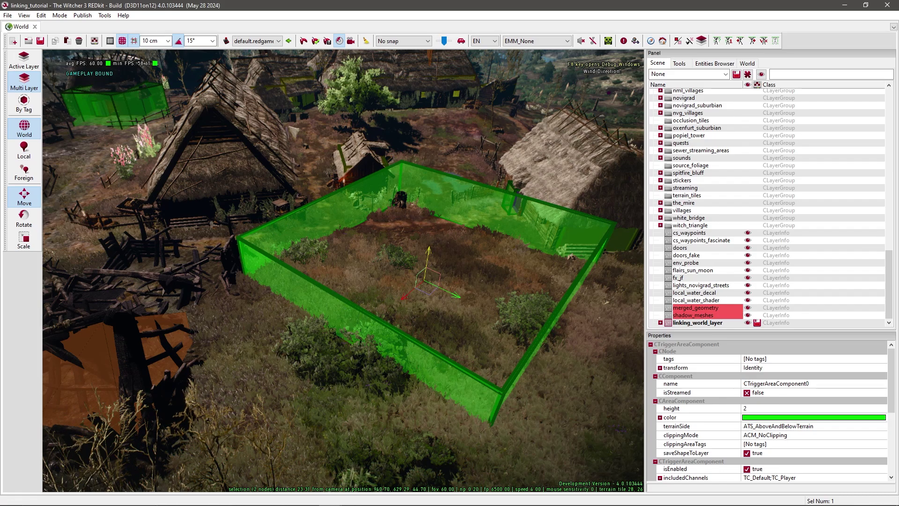
Select the trigger area inside linking_world_layer and set its trigger component's tag to link_area_01.
click(471, 253)
right_drag(472, 253, 437, 222)
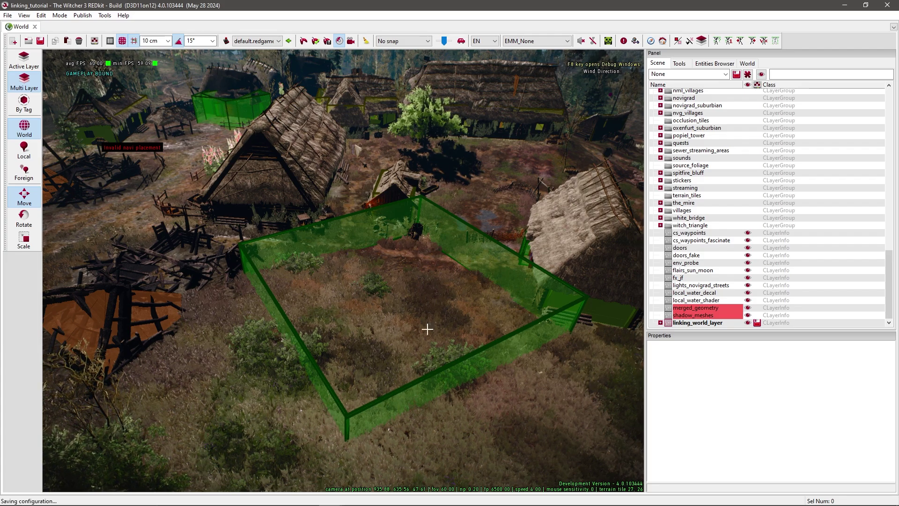
right_drag(403, 355, 346, 324)
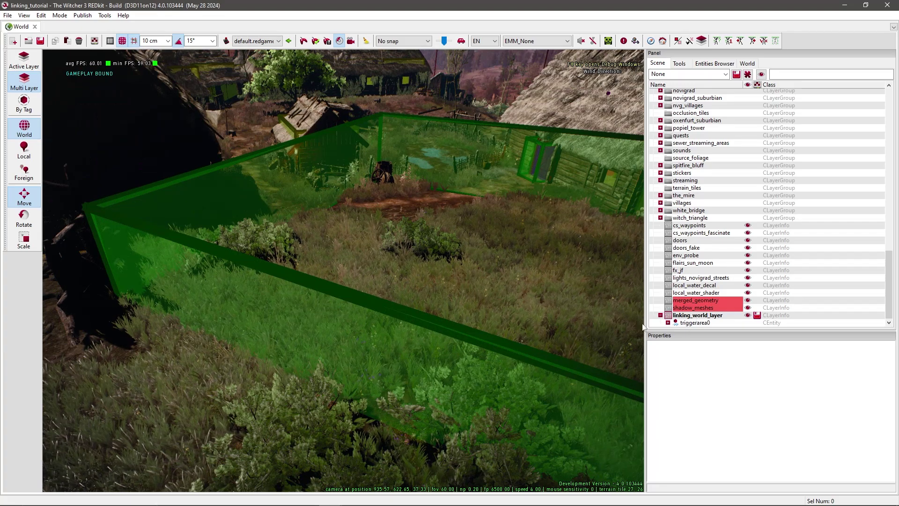
click(694, 323)
click(773, 359)
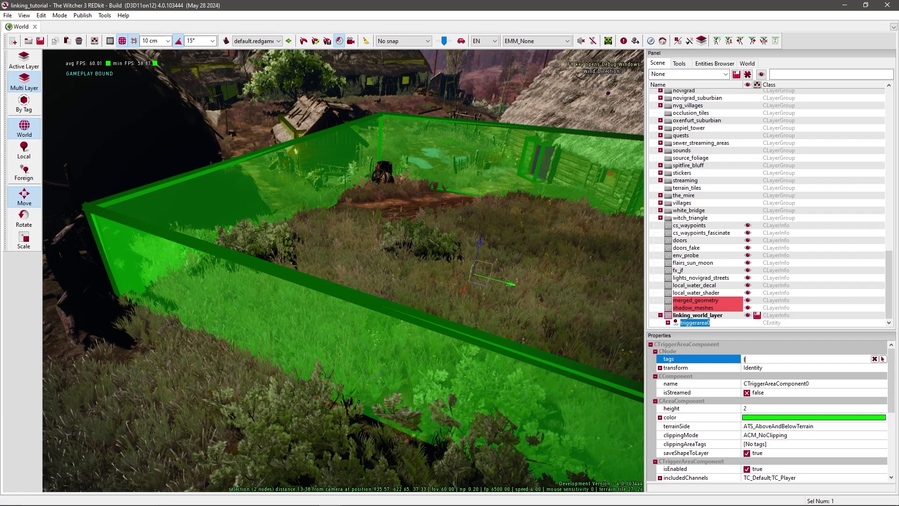
text(link_area)
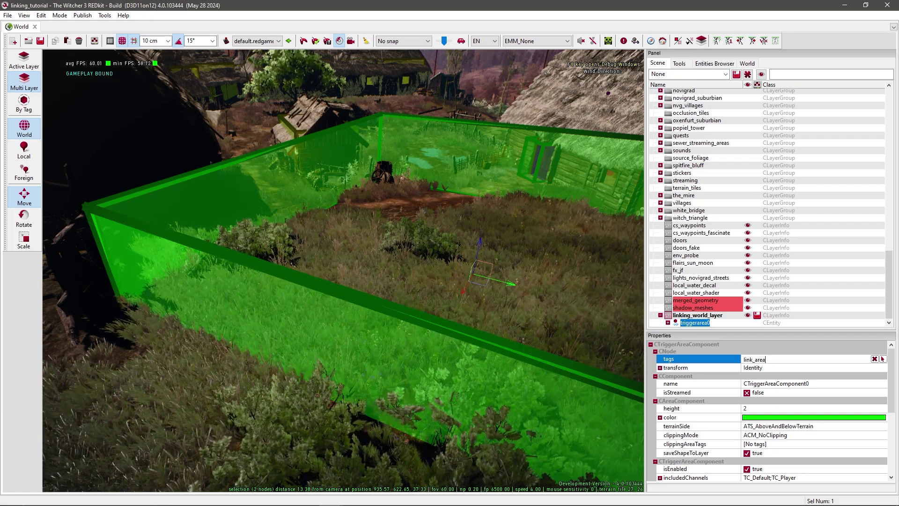
text(_01)
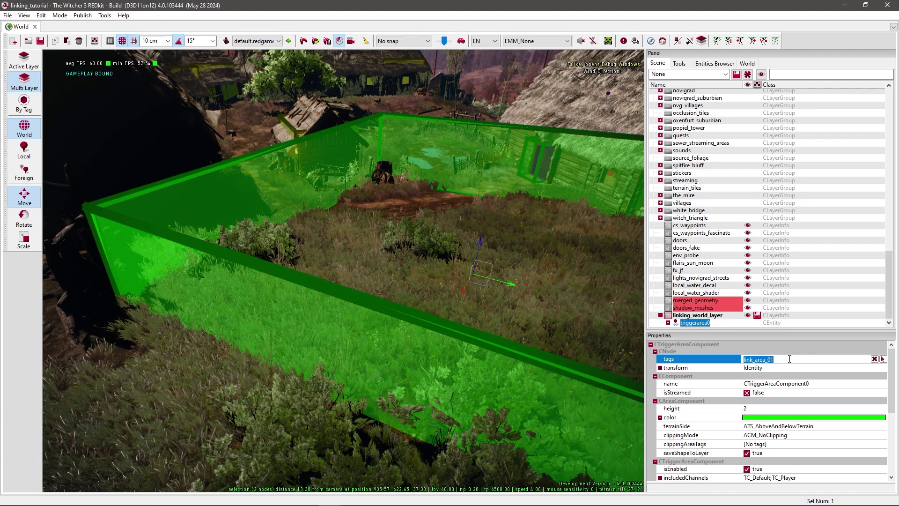
key(Tab)
Set the trigger area entity's node tag to link_area_01 and rename the entity link_area_01.
scroll(695, 387, down, 3)
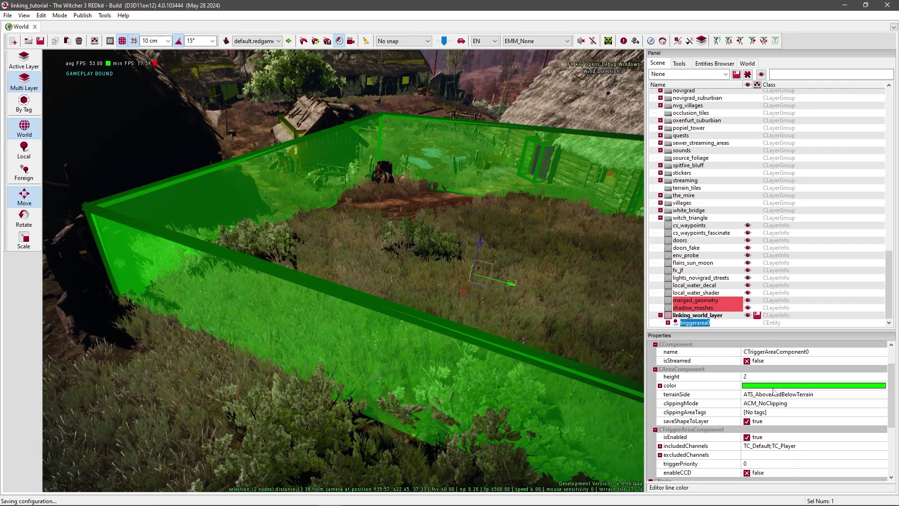
scroll(695, 387, down, 4)
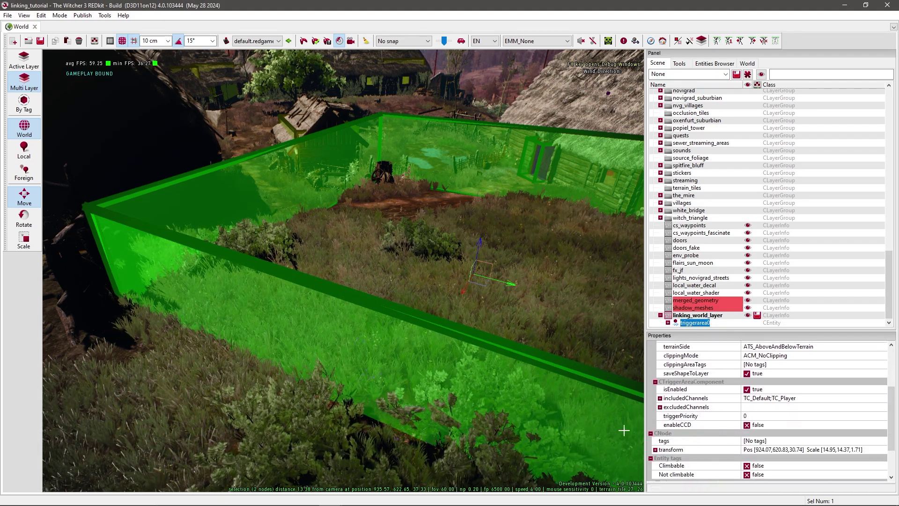
click(768, 441)
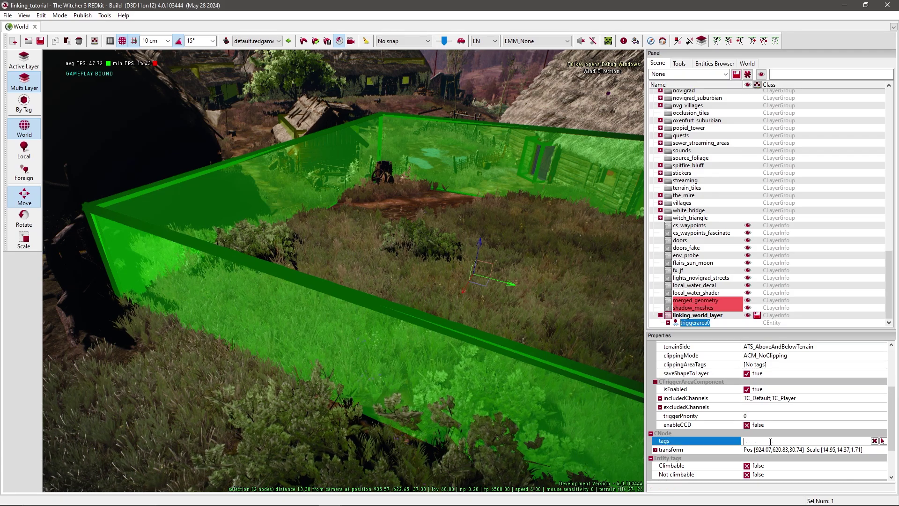
text(link_area_01)
scroll(799, 420, down, 4)
click(797, 410)
scroll(783, 419, down, 1)
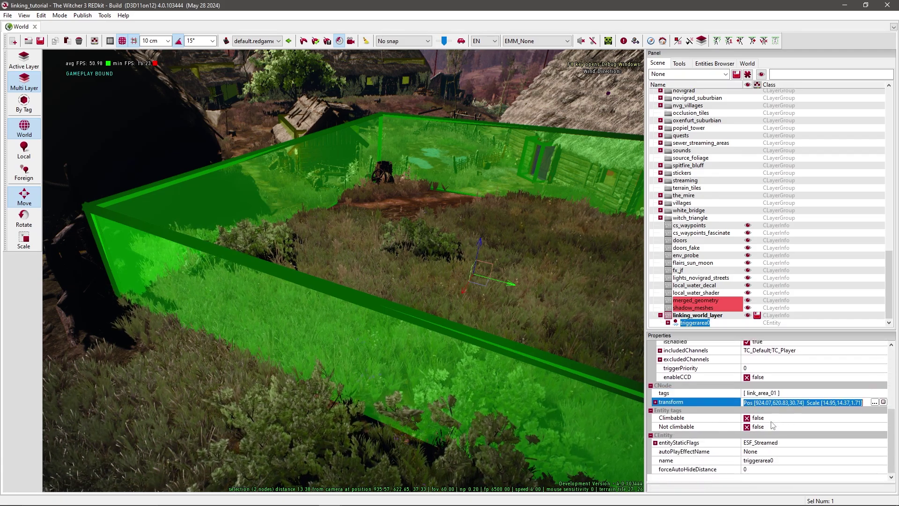
click(730, 463)
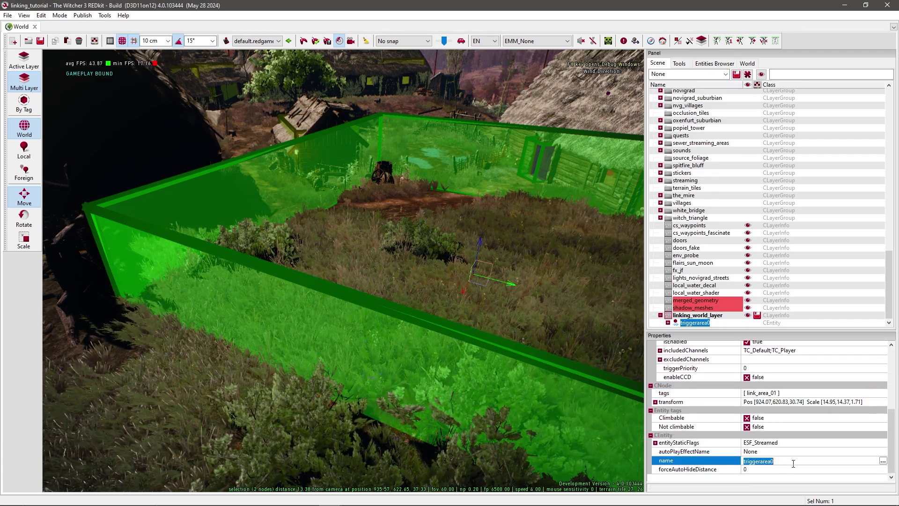
text(link_area_01)
click(779, 450)
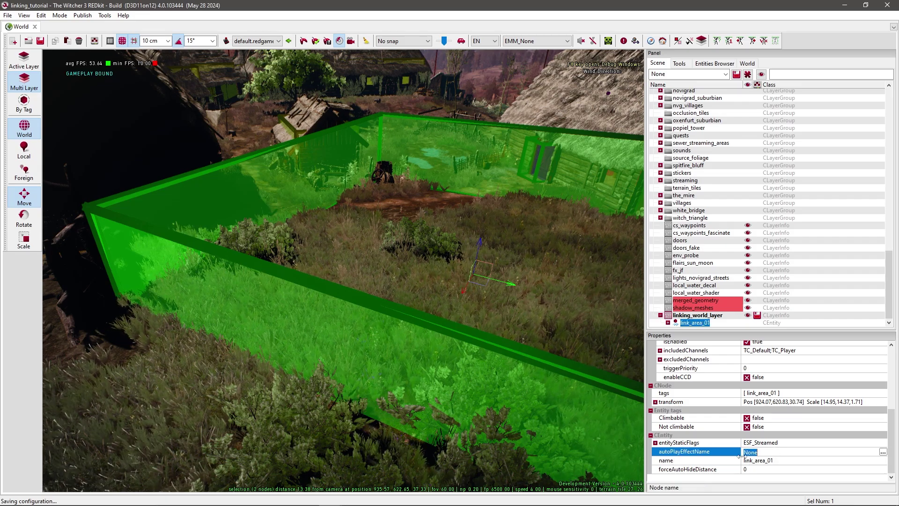
Save the Novigrad world and agree to check out novigrad.w2w.
right_drag(538, 370, 537, 369)
key(ctrl+s)
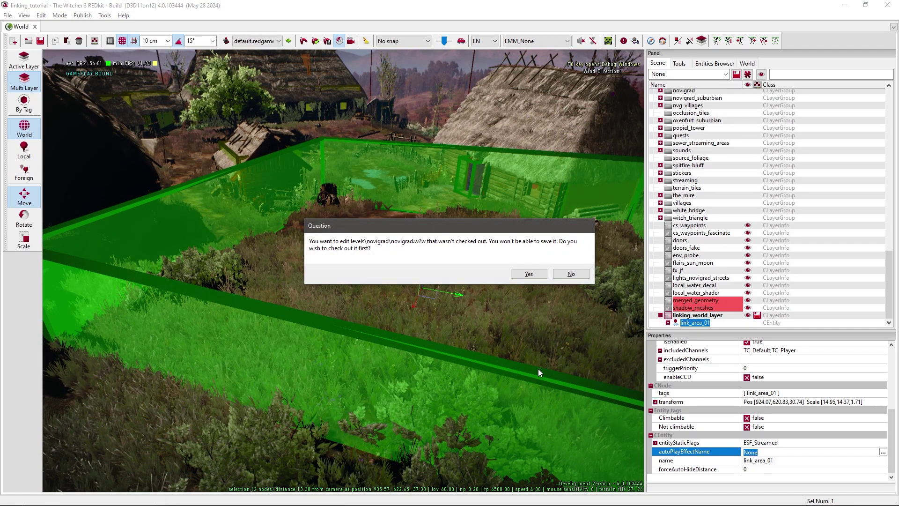
click(525, 276)
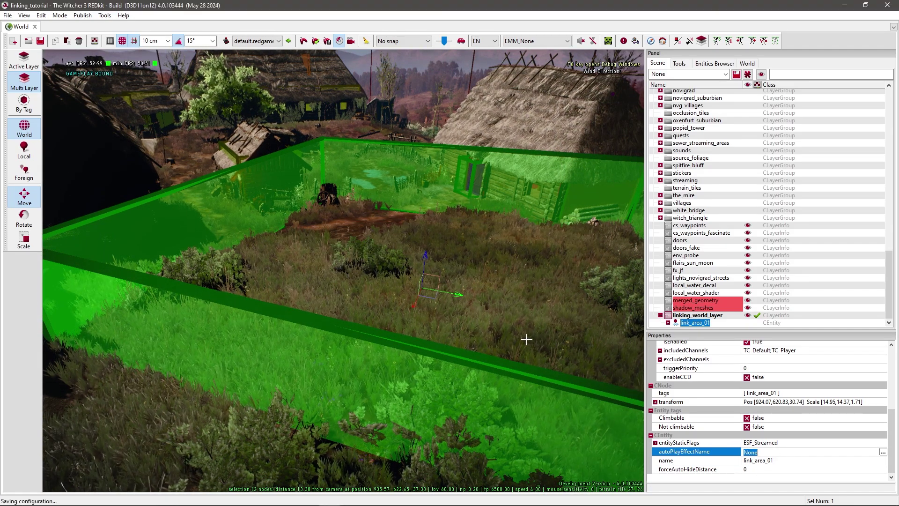
Open linking_phase.w2phase from the levels\linking_tutorial folder in the Asset Browser.
mouse_move(361, 500)
mouse_move(330, 496)
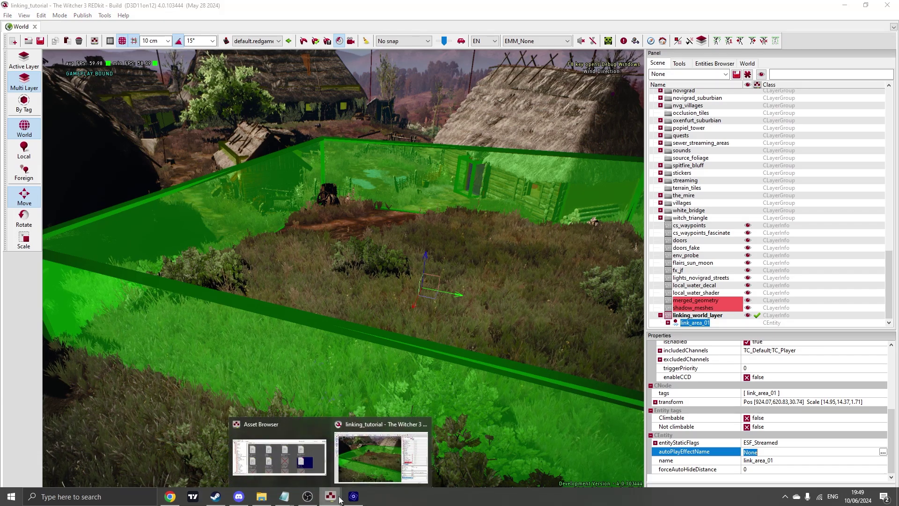
click(297, 457)
scroll(152, 328, down, 3)
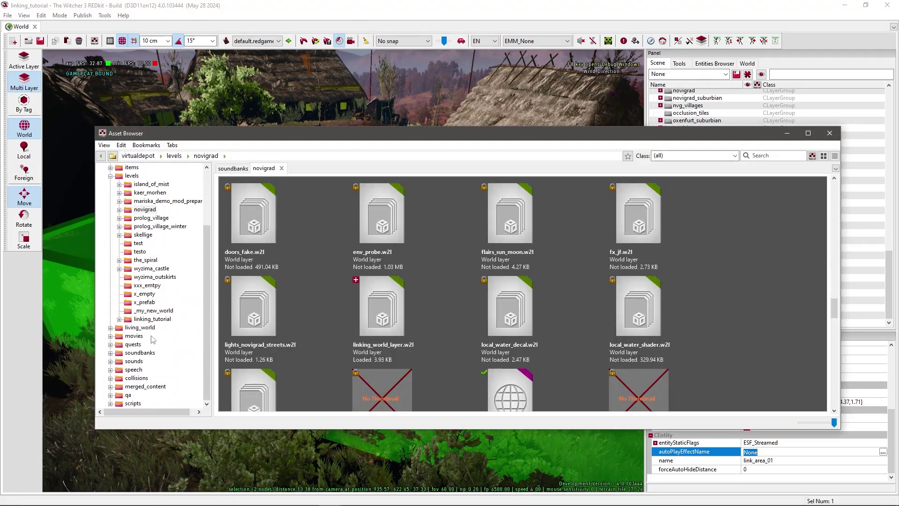
click(152, 319)
double_click(389, 309)
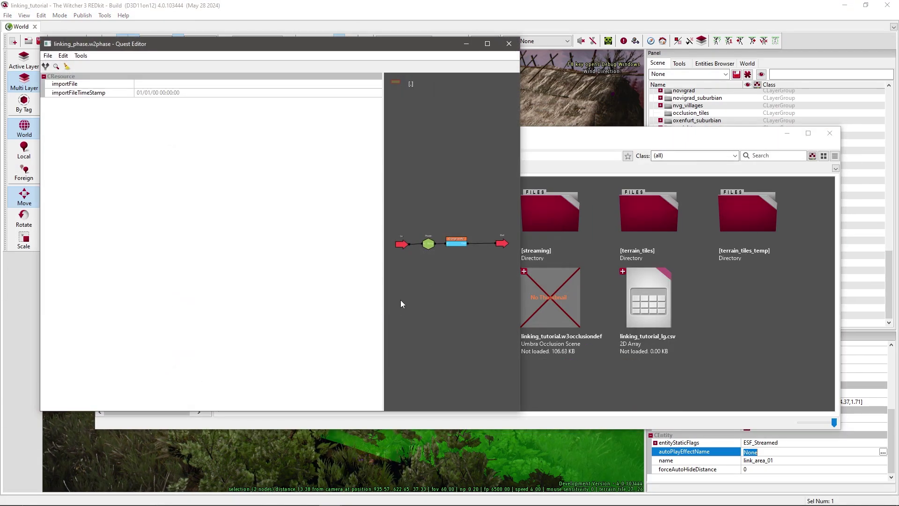
Set the triggerTag of the Pause block's enter-trigger condition to link_area_01, taken from the selected trigger area.
click(410, 234)
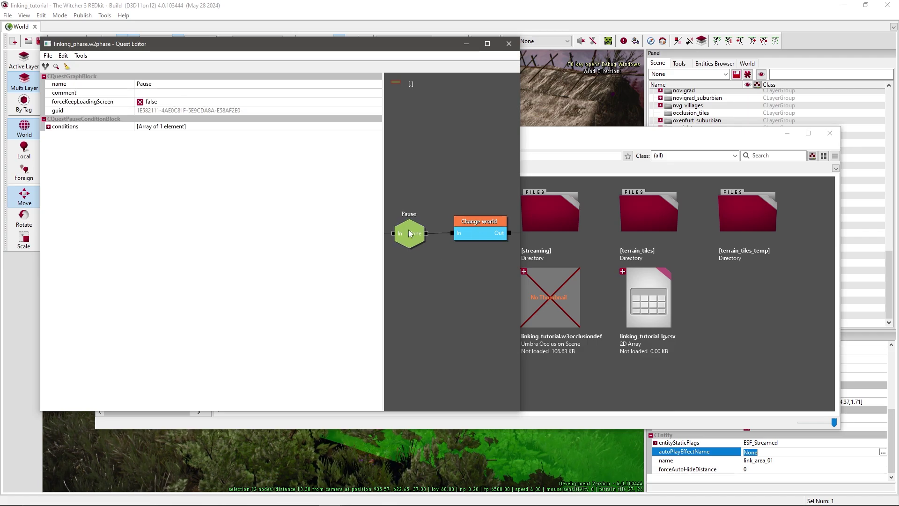
drag(421, 248, 465, 252)
click(48, 127)
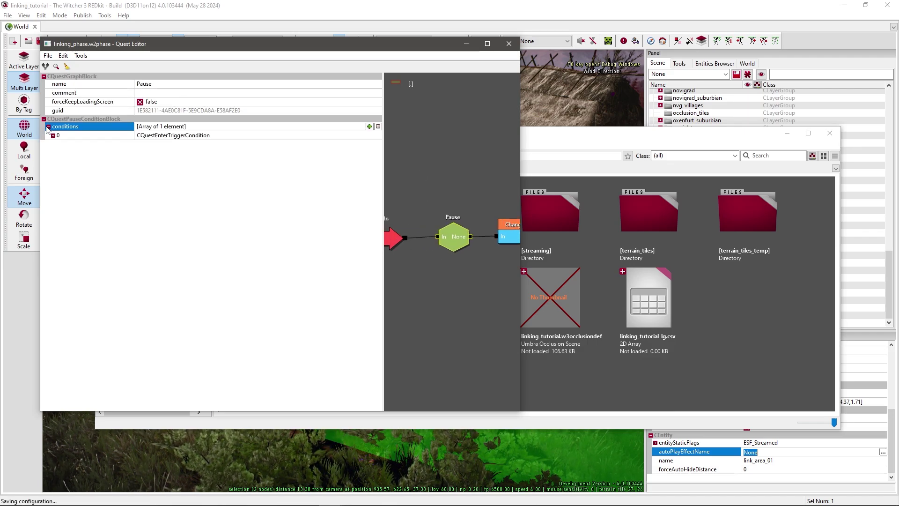
click(168, 135)
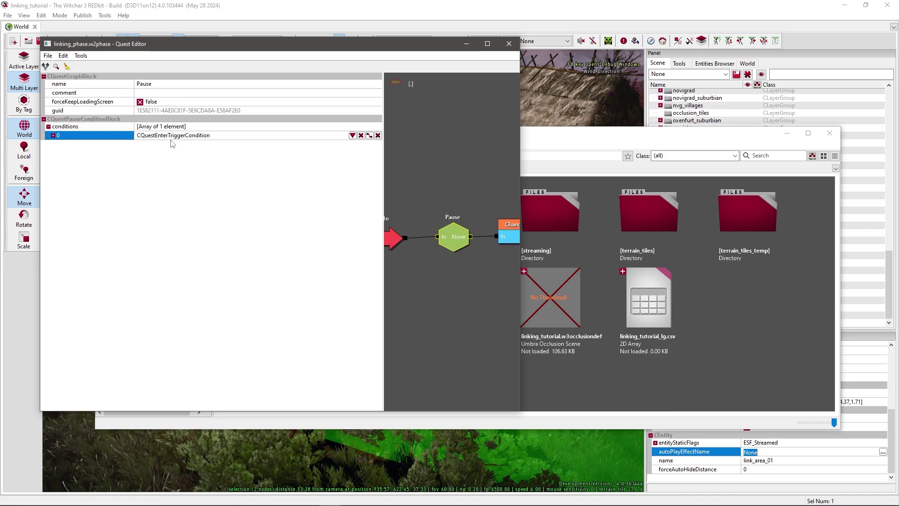
click(53, 135)
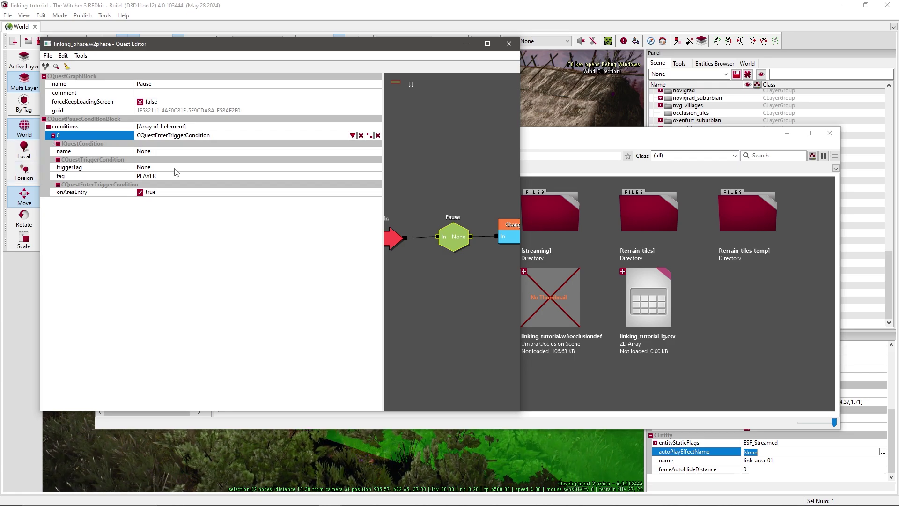
click(160, 167)
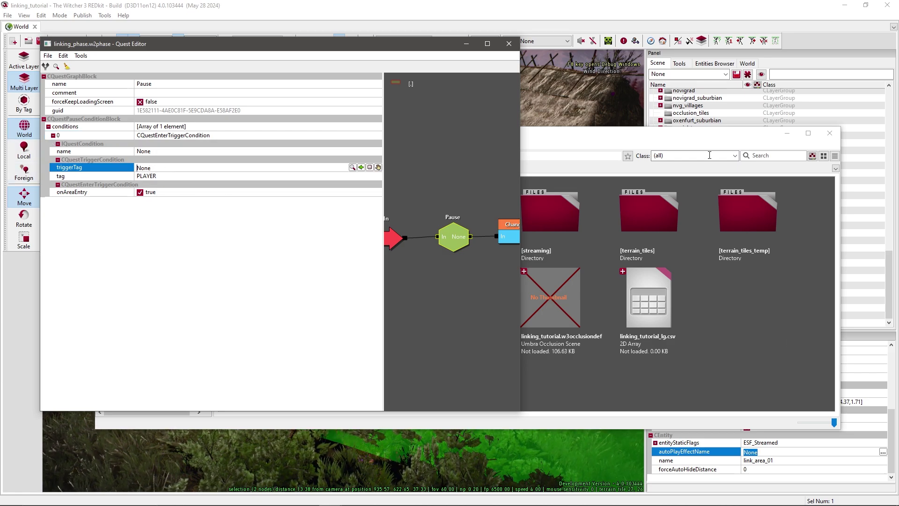
drag(727, 135, 485, 411)
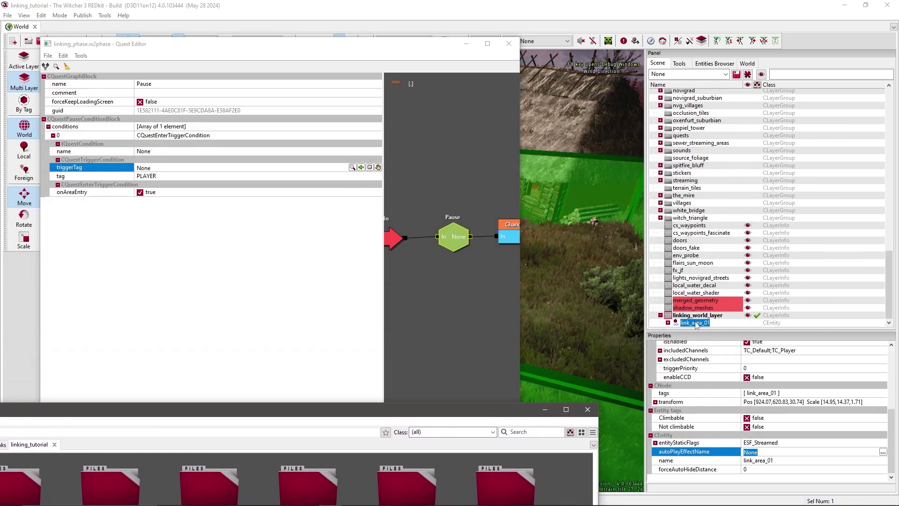
click(361, 167)
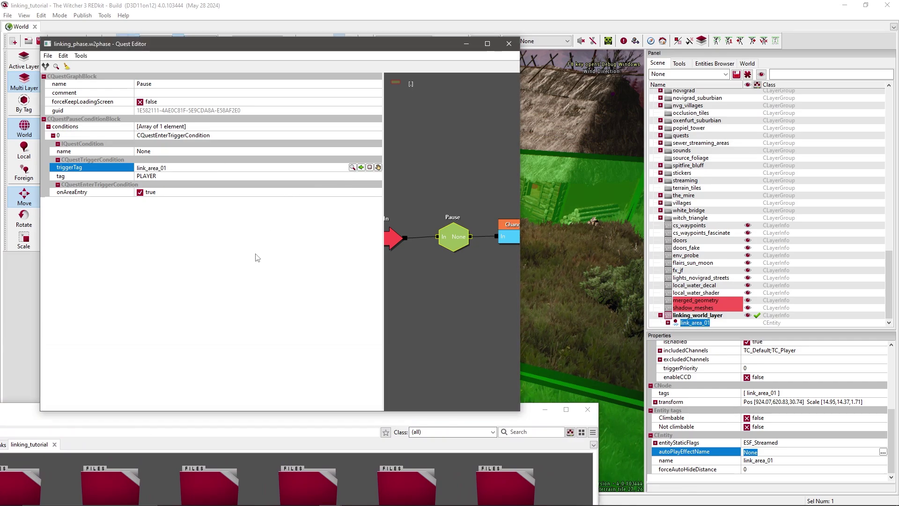
Save the linking_phase quest phase.
click(49, 56)
click(49, 56)
click(49, 57)
click(63, 66)
click(50, 56)
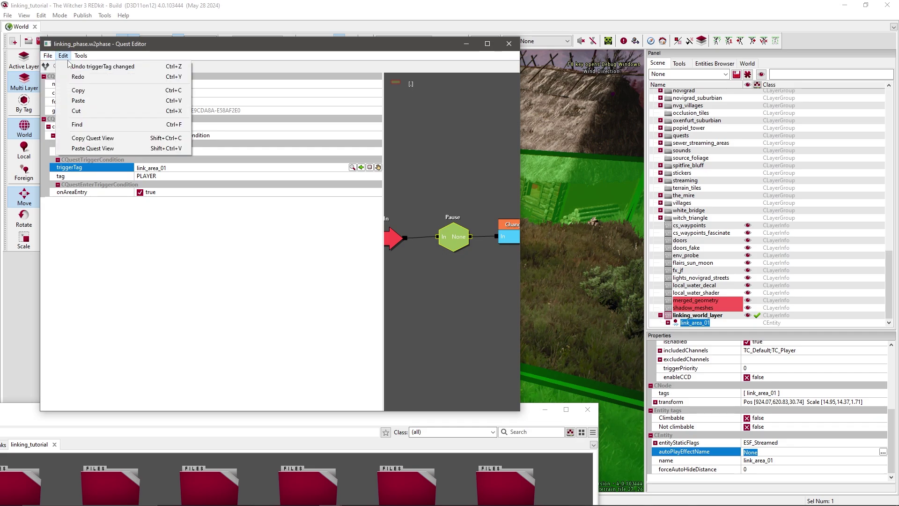
click(414, 141)
Widen the Quest Editor and examine the Change world block's world path and target tag.
drag(513, 150, 462, 163)
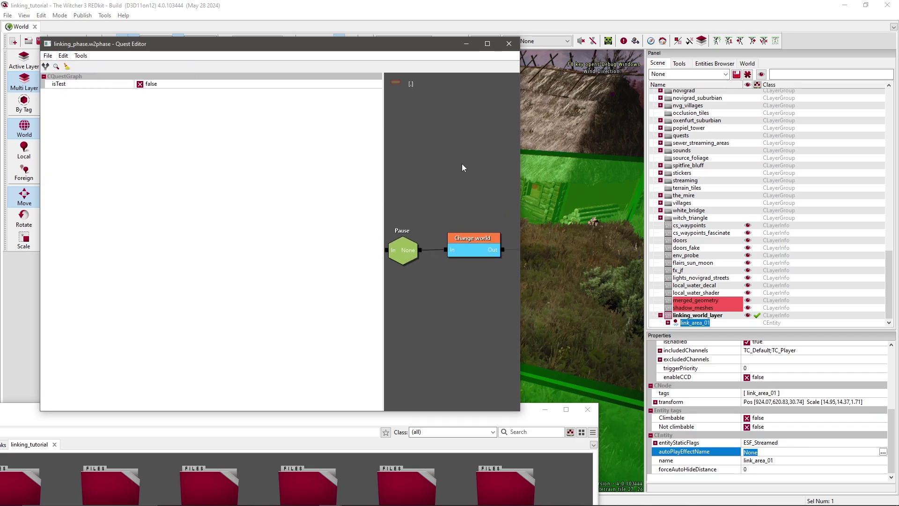
drag(520, 184, 653, 184)
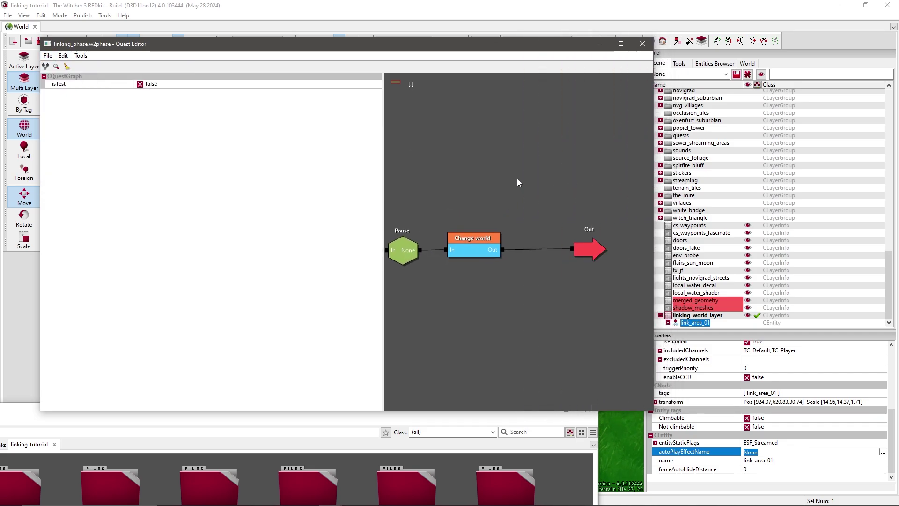
click(475, 248)
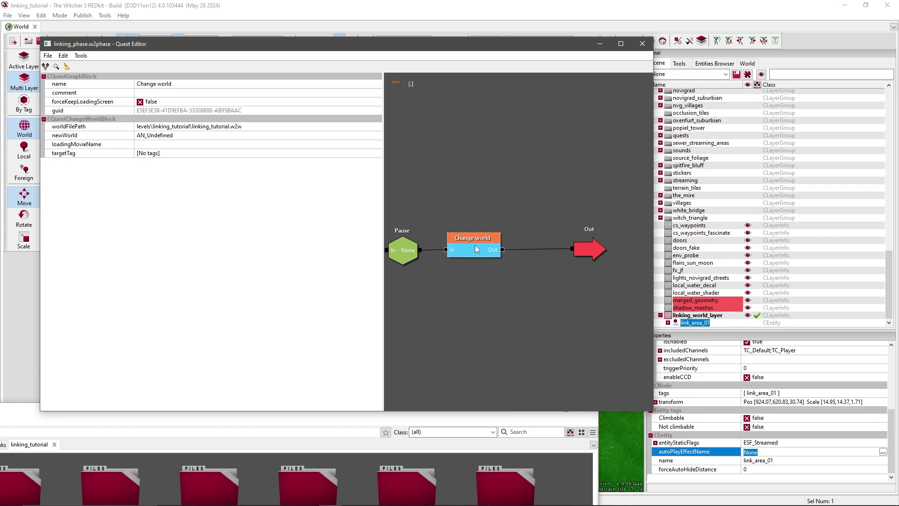
Open the linking_tutorial.w2w world from the Asset Browser and bring its world view to the front.
click(345, 422)
drag(386, 415, 625, 84)
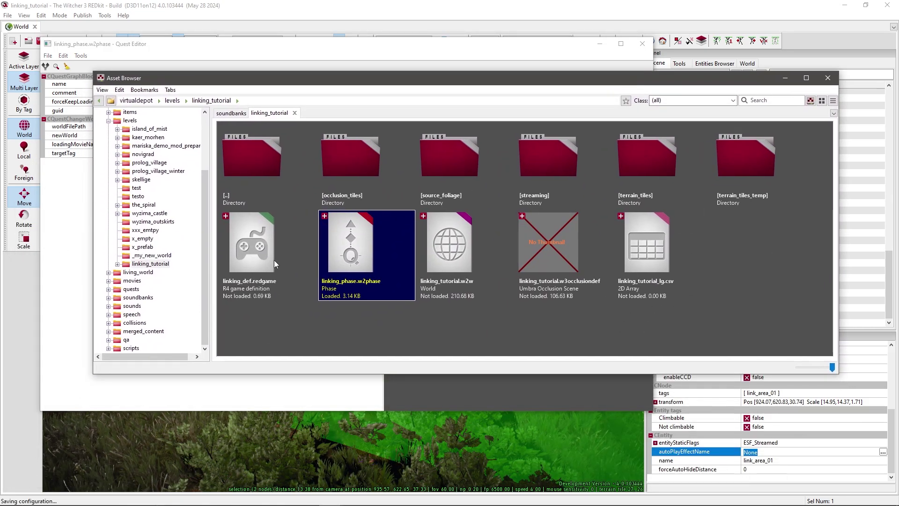
click(436, 260)
double_click(436, 260)
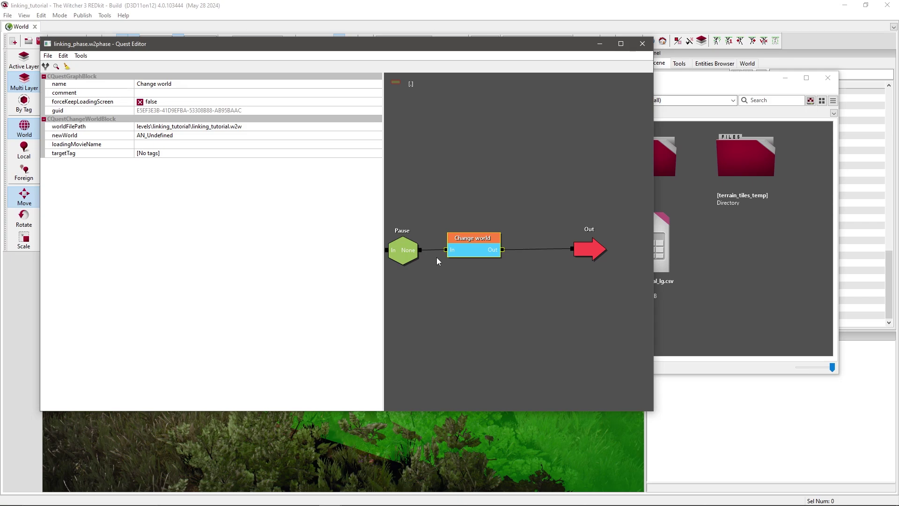
click(495, 436)
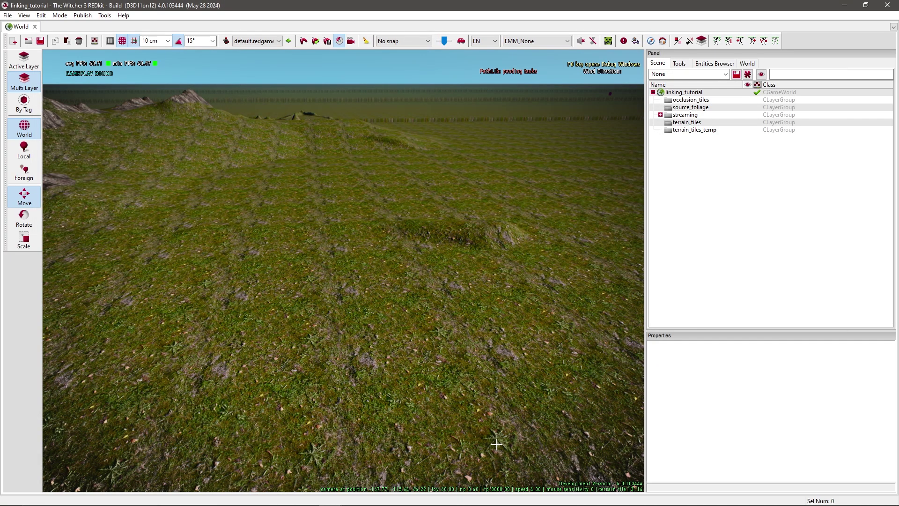
Create a non-static layer named linking_world with the Quest build tag directly under the linking_tutorial world and select it.
click(678, 93)
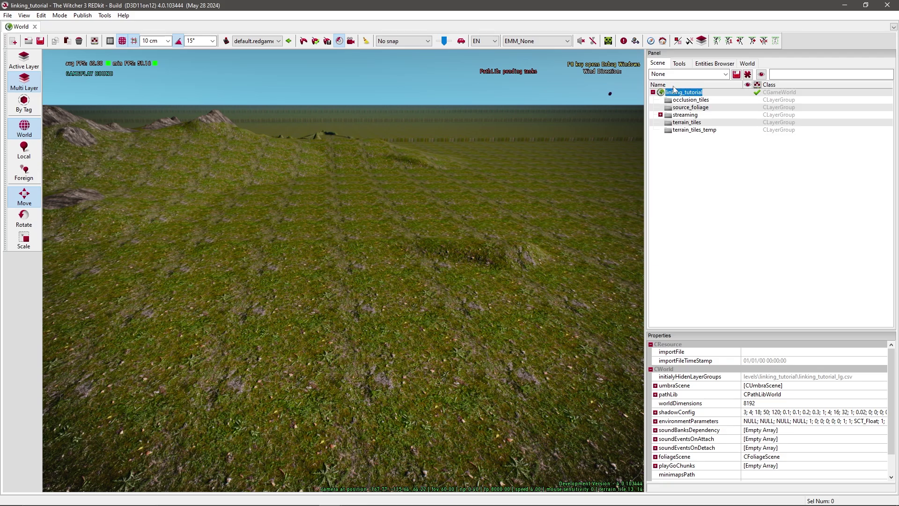
right_click(680, 92)
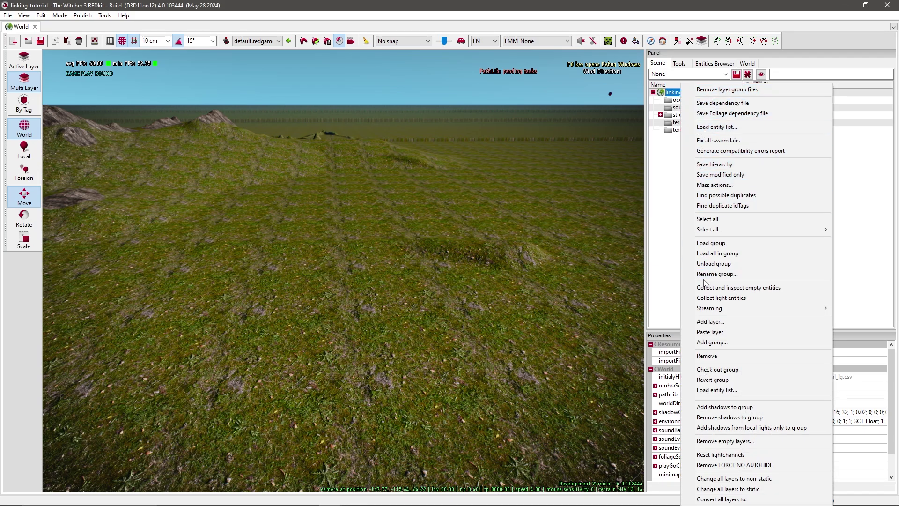
click(719, 323)
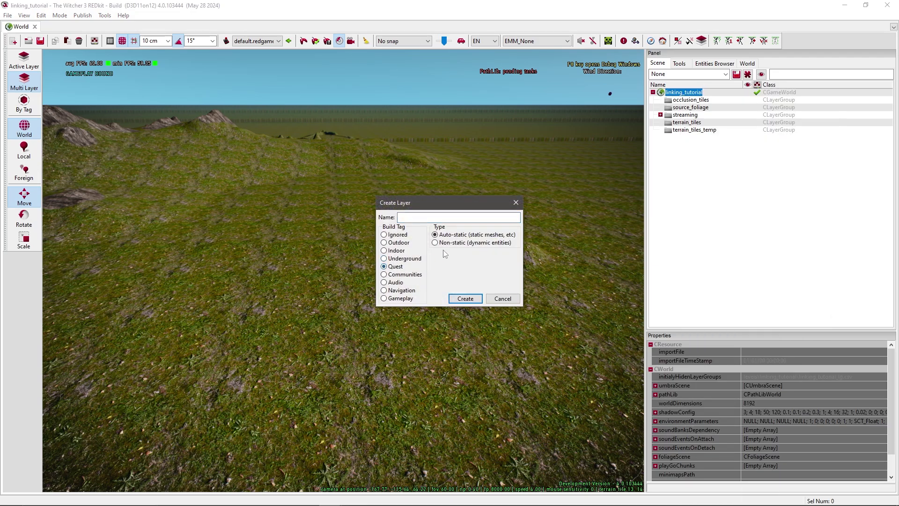
click(436, 217)
click(464, 299)
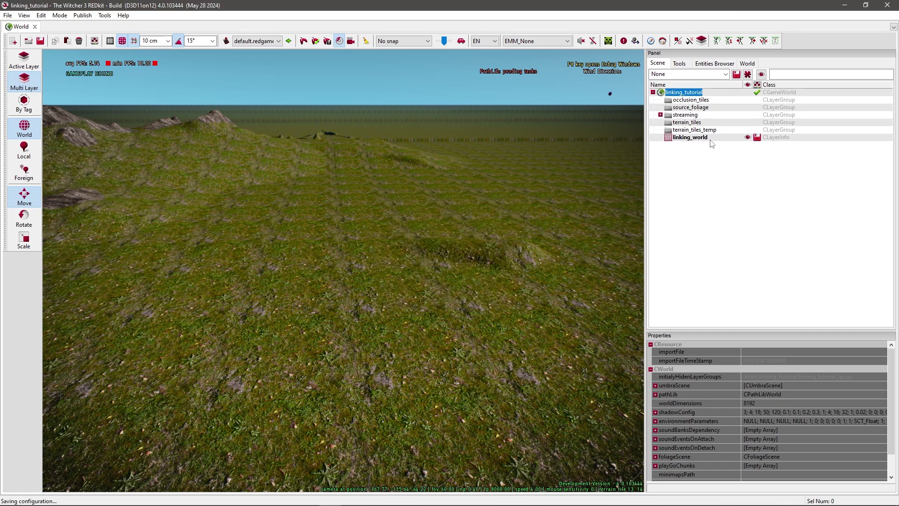
click(711, 141)
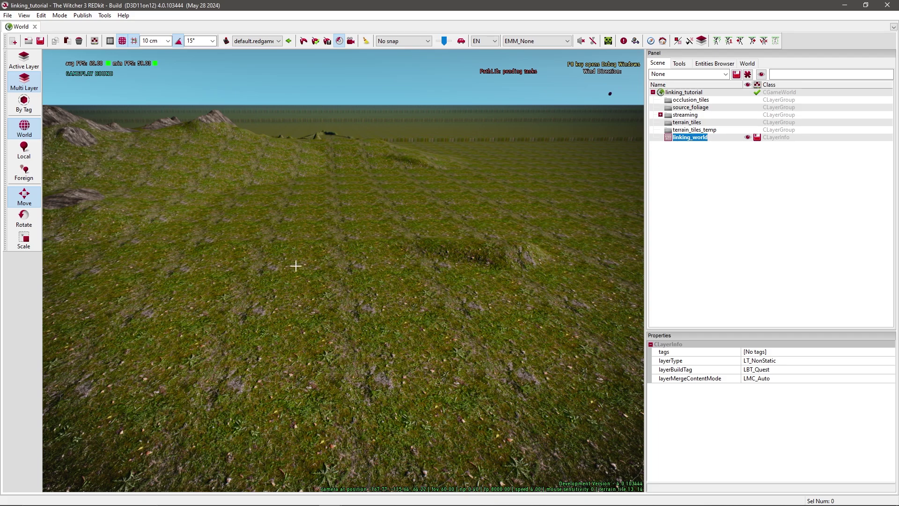
Add a waypoint on the terrain in the linking_world layer and tag its waypoint component player_start.
right_click(390, 275)
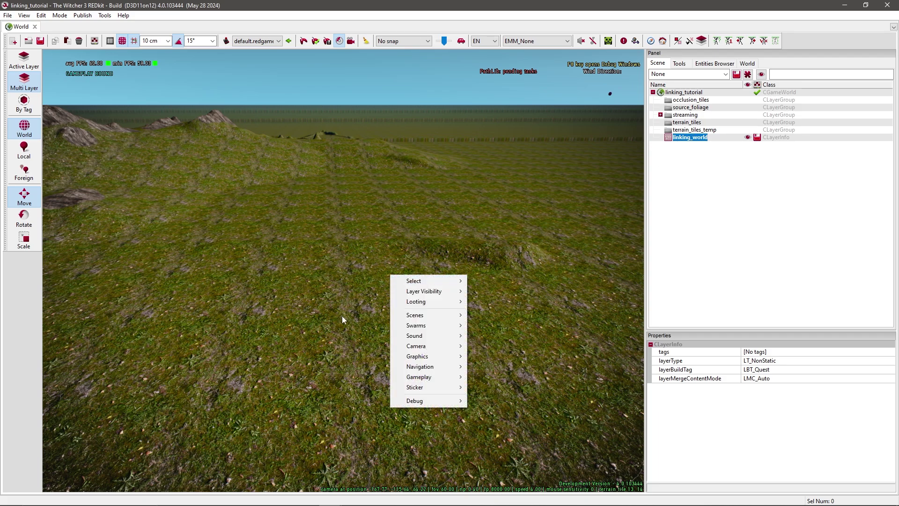
mouse_move(433, 370)
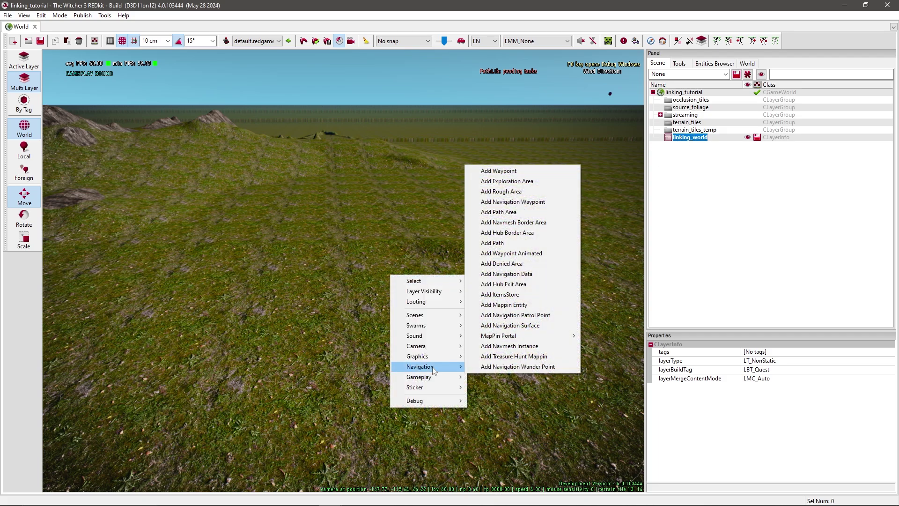
click(512, 171)
click(764, 360)
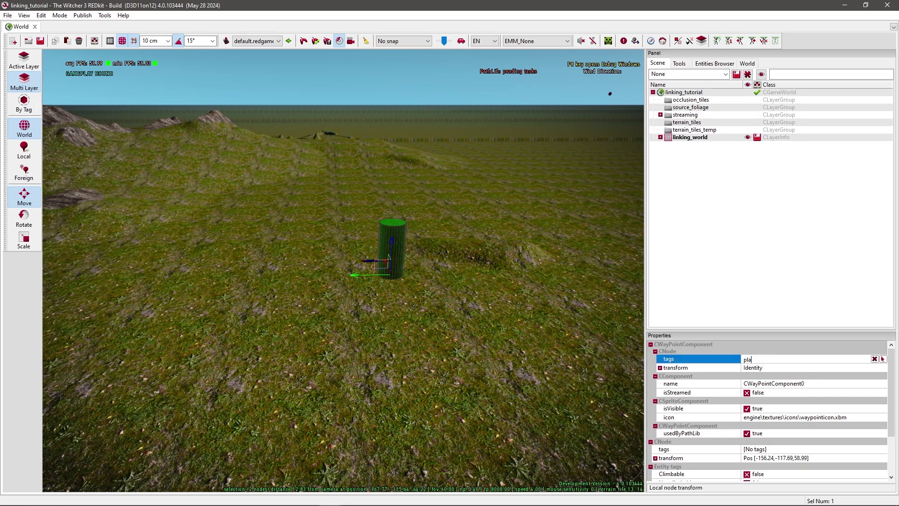
text(player_start)
key(Return)
click(775, 368)
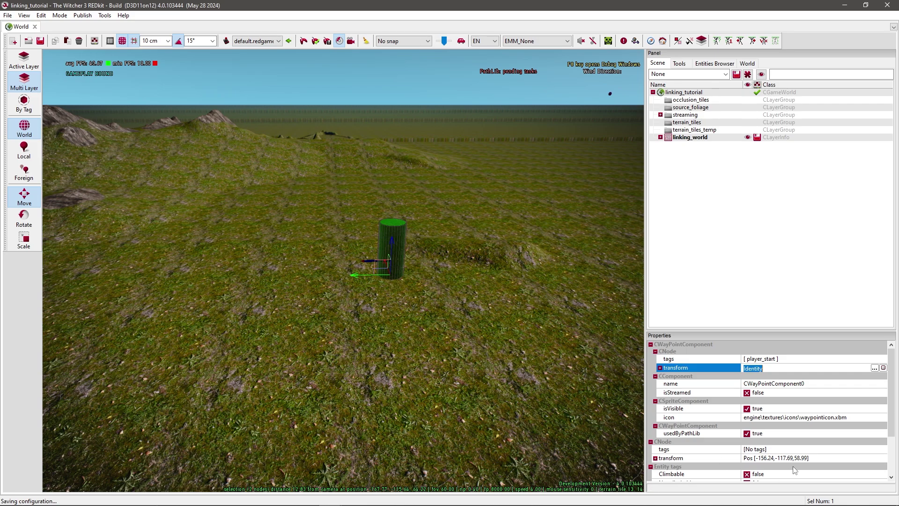
Set both the waypoint entity's tag and its name to player_start, and save the linking_world layer.
click(774, 451)
text(player_start)
scroll(793, 415, down, 3)
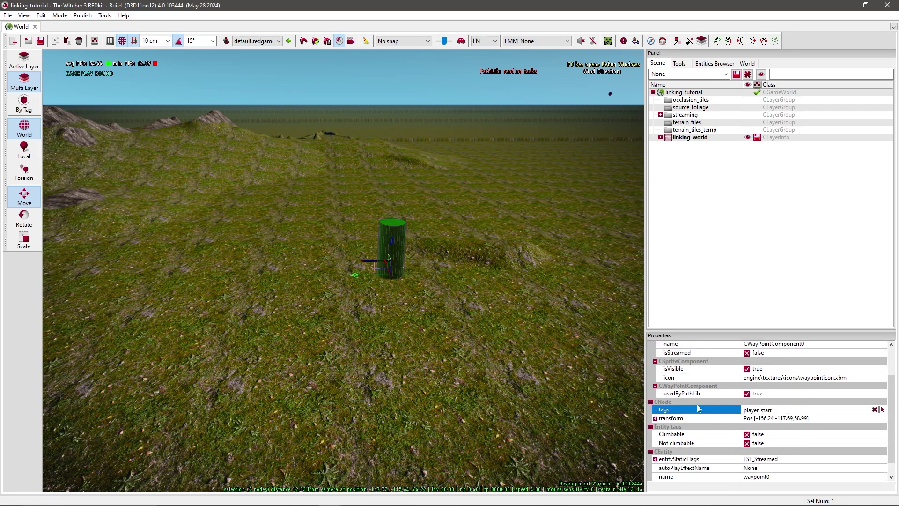
scroll(696, 408, down, 1)
click(803, 461)
text(player_start)
click(788, 454)
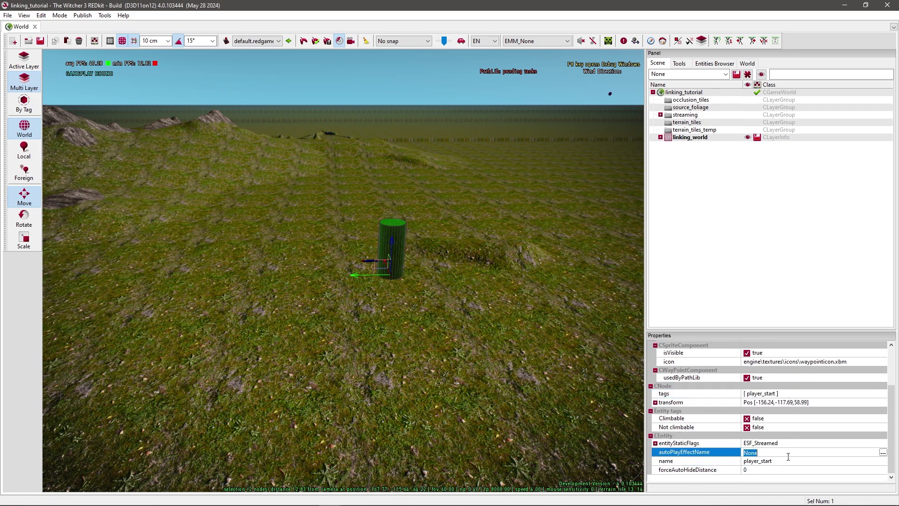
right_drag(498, 299, 449, 299)
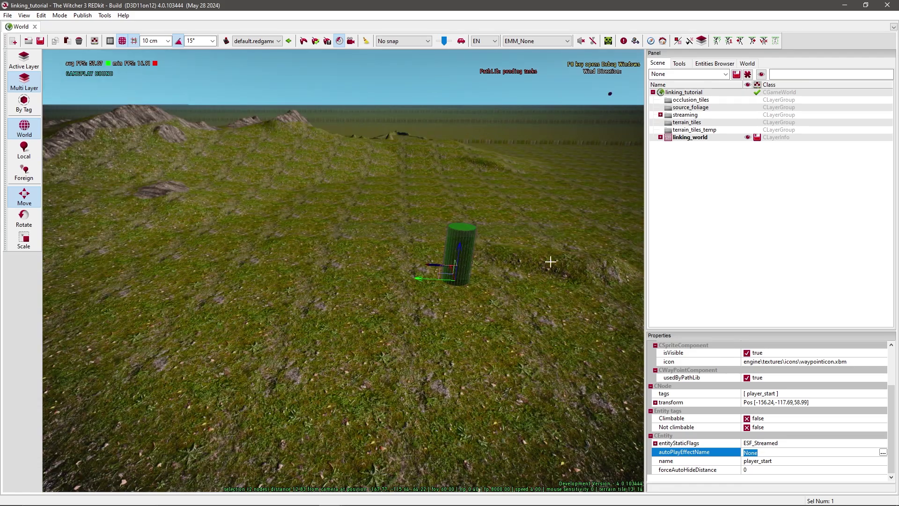
click(660, 137)
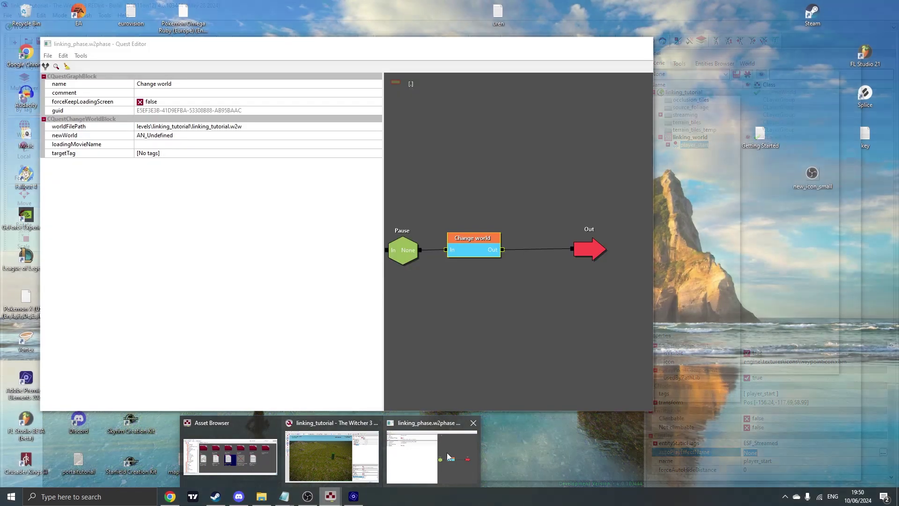
Enter the waypoint's tag as the Change world block's target tag in linking_phase, and save and close the quest phase.
click(446, 457)
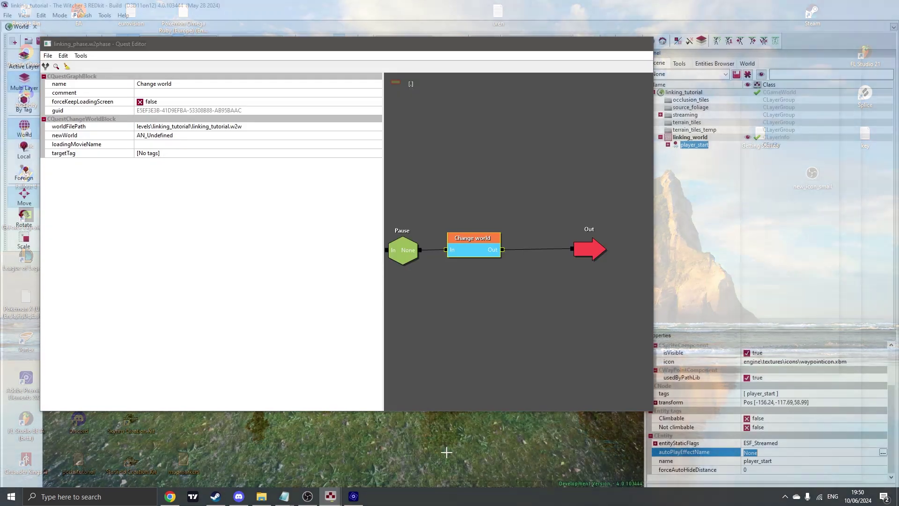
click(207, 154)
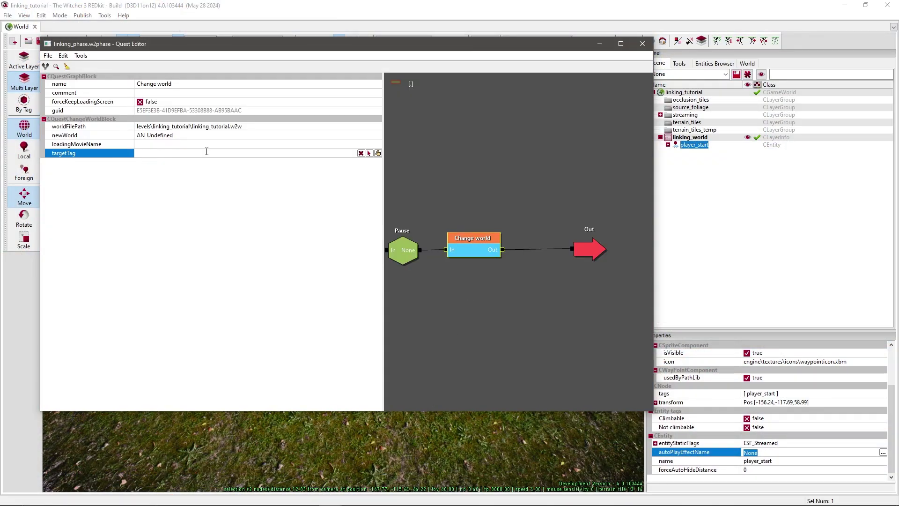
click(539, 185)
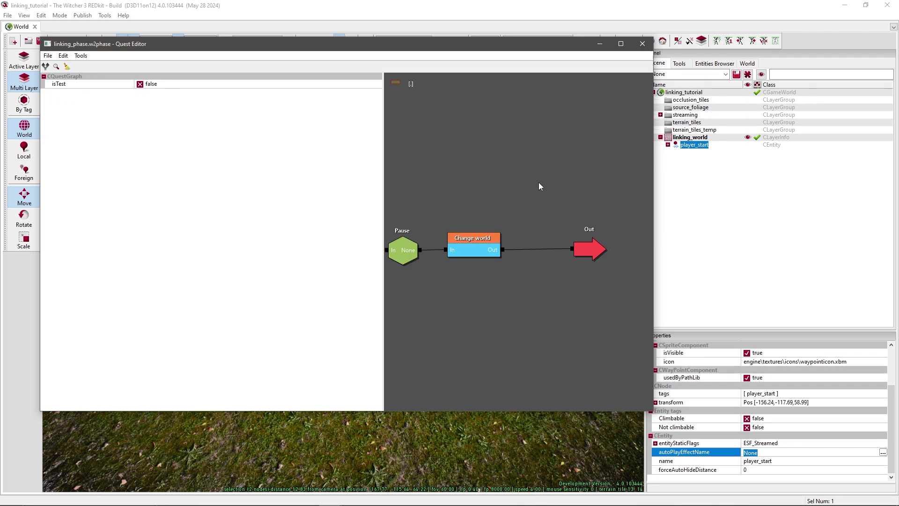
click(51, 58)
click(64, 68)
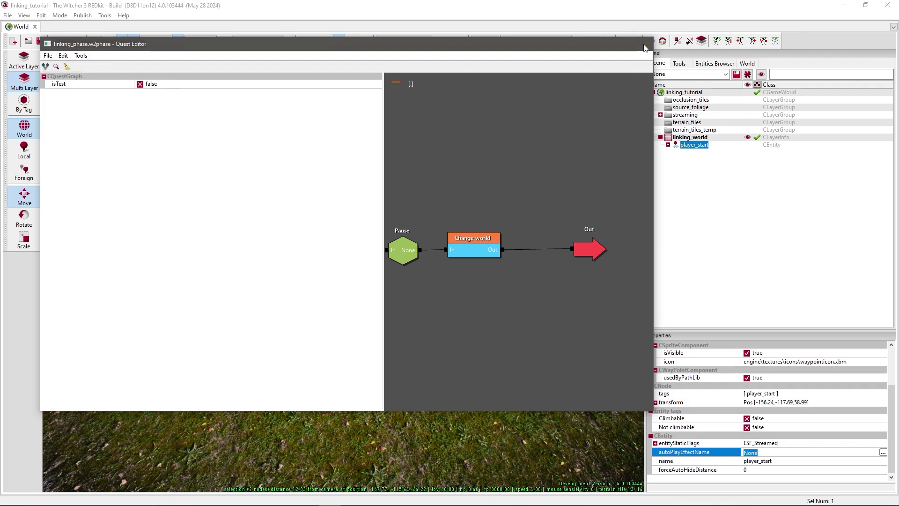
click(642, 44)
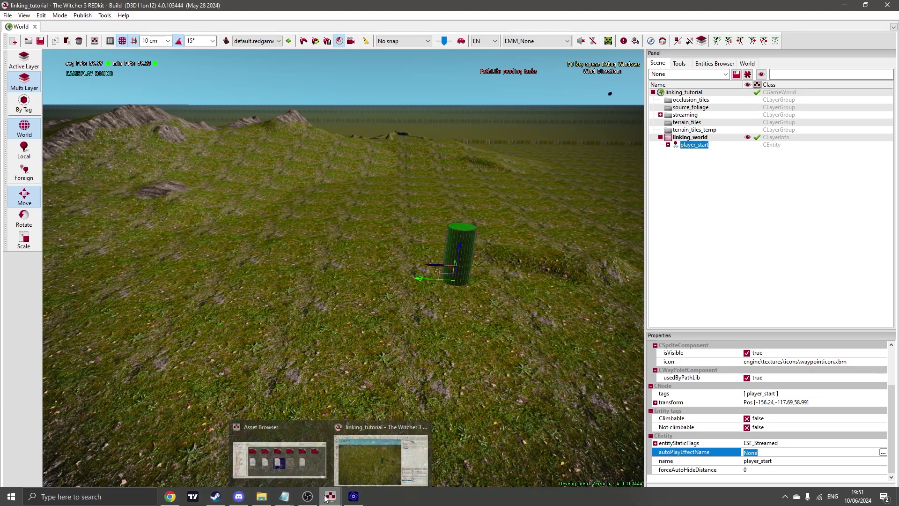
Open bob_quest.w2quest from dlc/bob/data/quests in the Asset Browser and widen its Quest Editor to show the graph.
click(292, 457)
scroll(158, 164, up, 3)
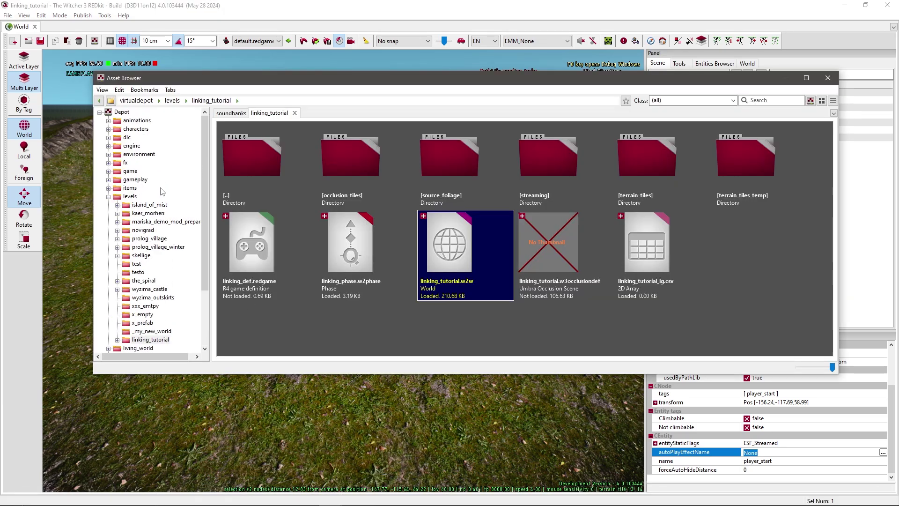
click(109, 138)
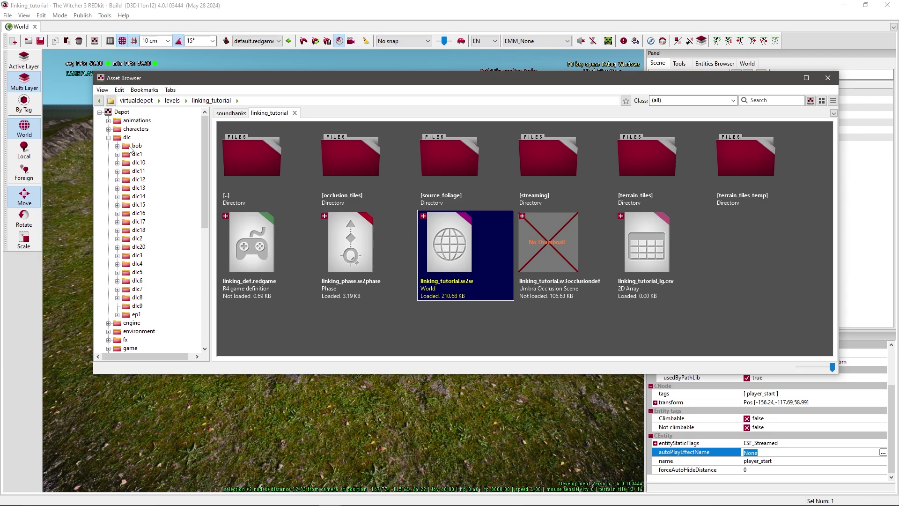
click(132, 146)
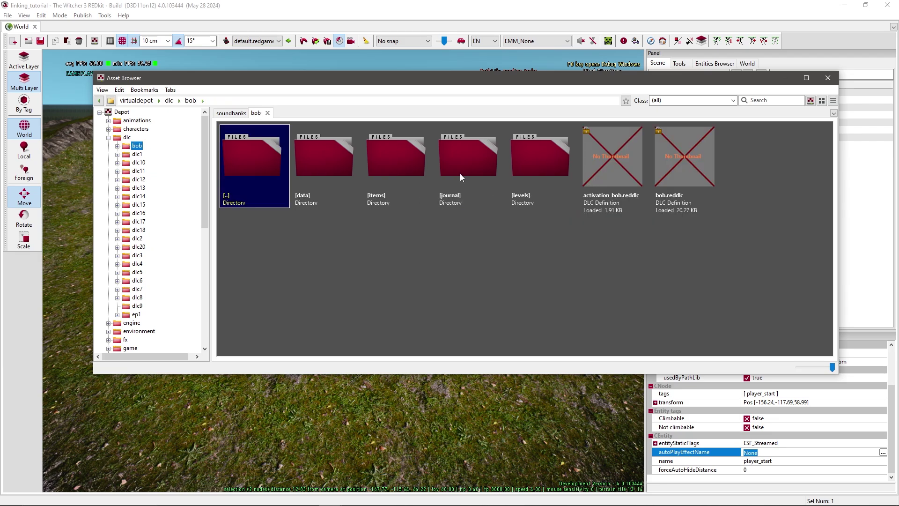
double_click(310, 163)
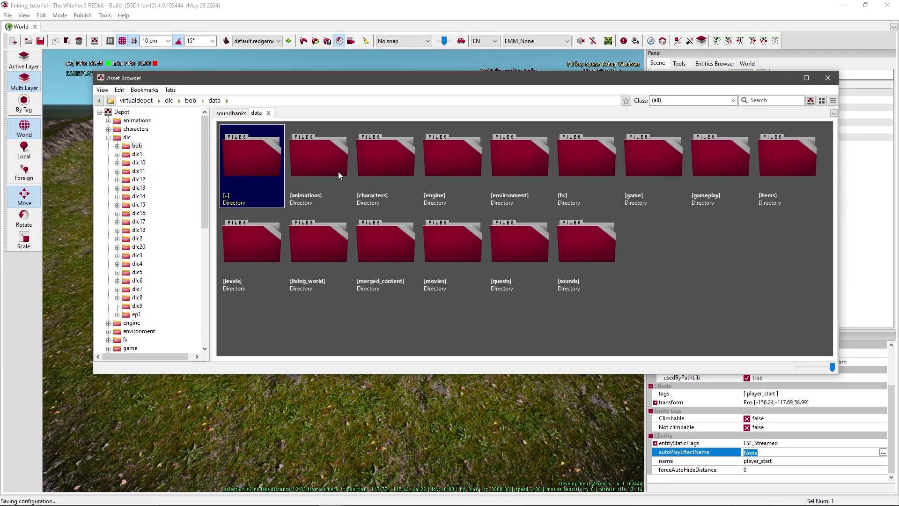
click(529, 236)
double_click(527, 235)
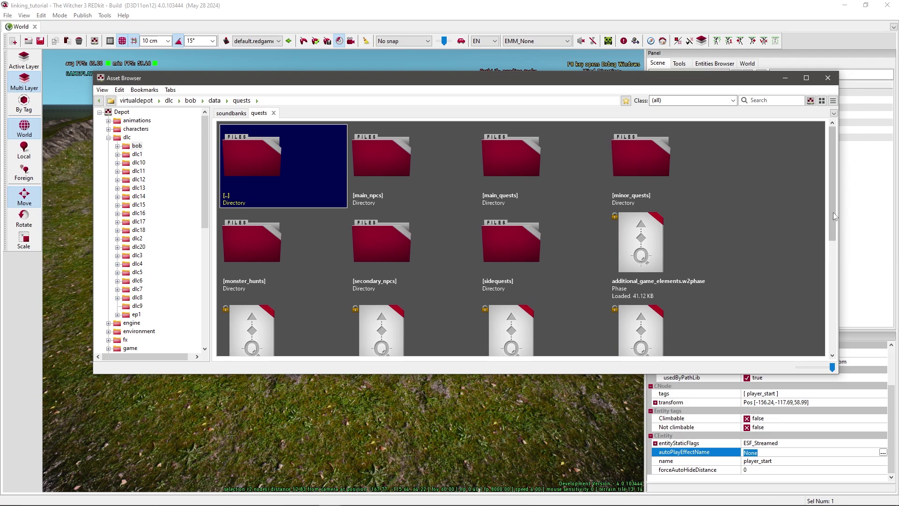
drag(832, 212, 832, 316)
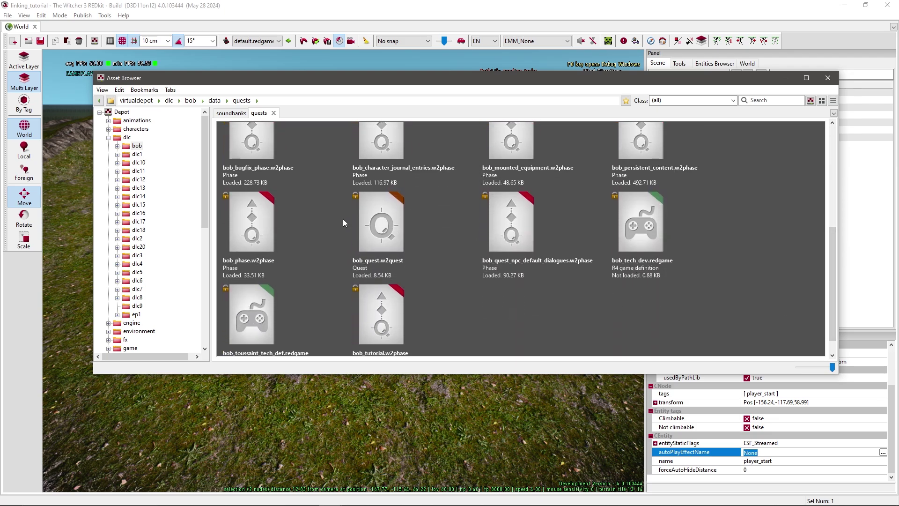
double_click(377, 234)
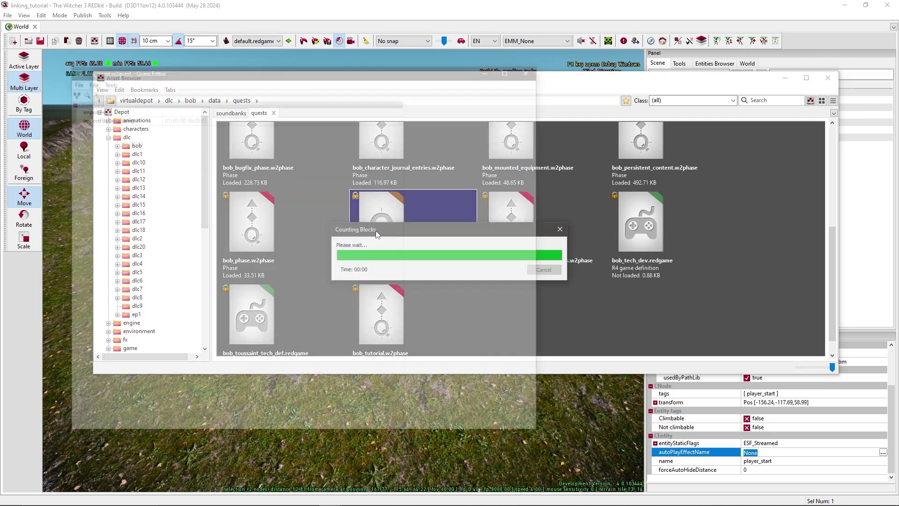
scroll(443, 292, up, 5)
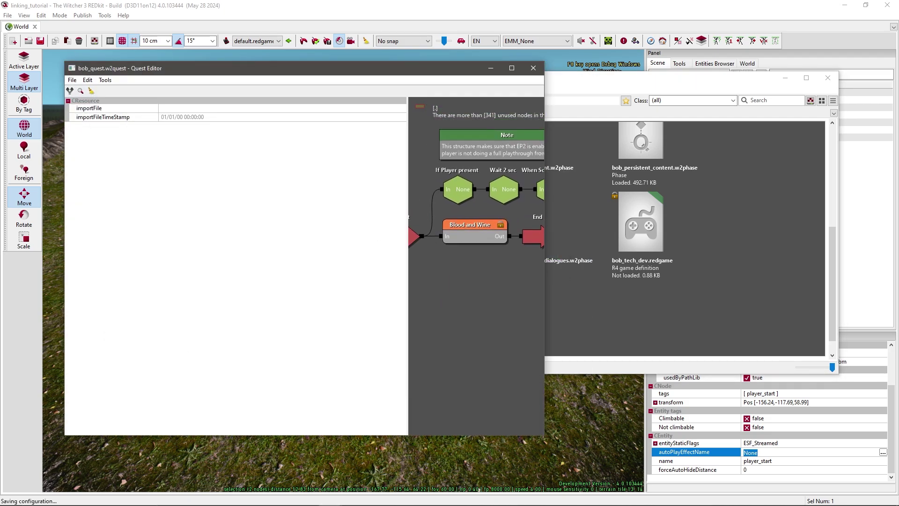
drag(543, 275, 739, 284)
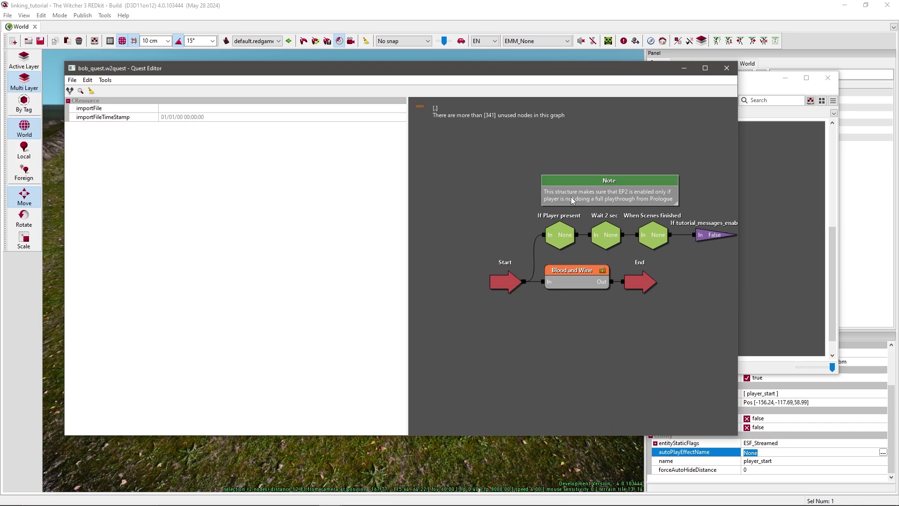
Add a Phase block below the Blood and Wine block, checking out bob_quest.w2quest, and connect the Start block to its input.
right_click(550, 318)
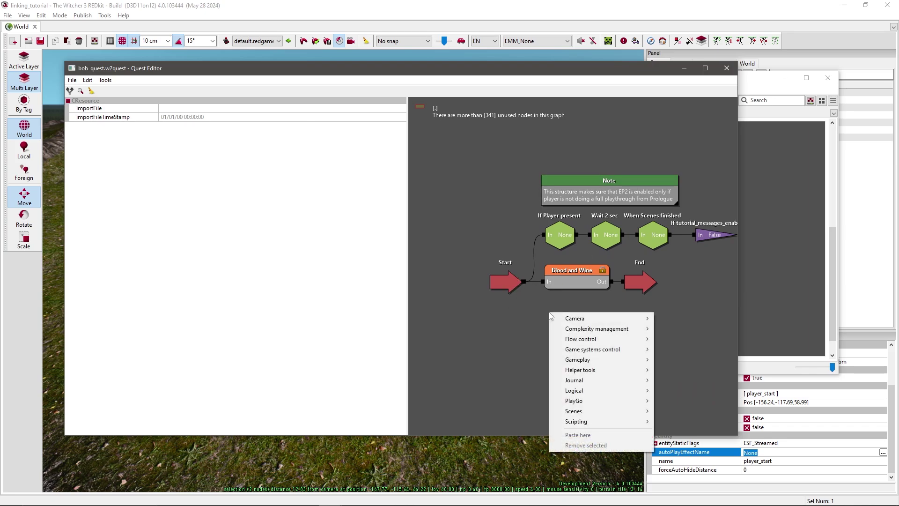
mouse_move(610, 340)
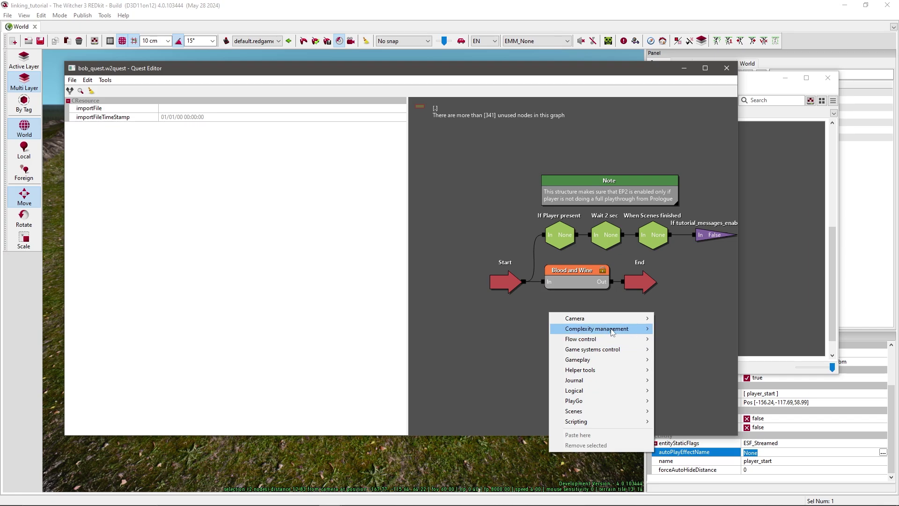
key(Right)
key(Down)
key(Return)
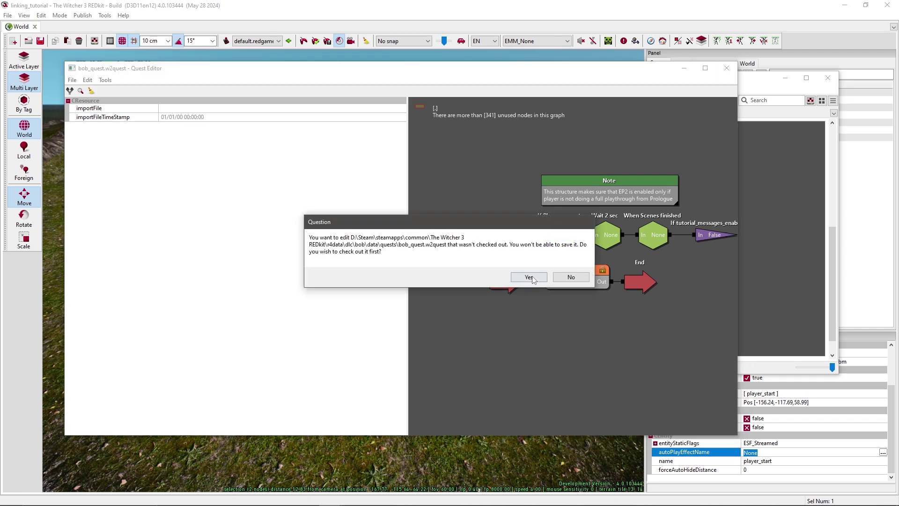
click(531, 279)
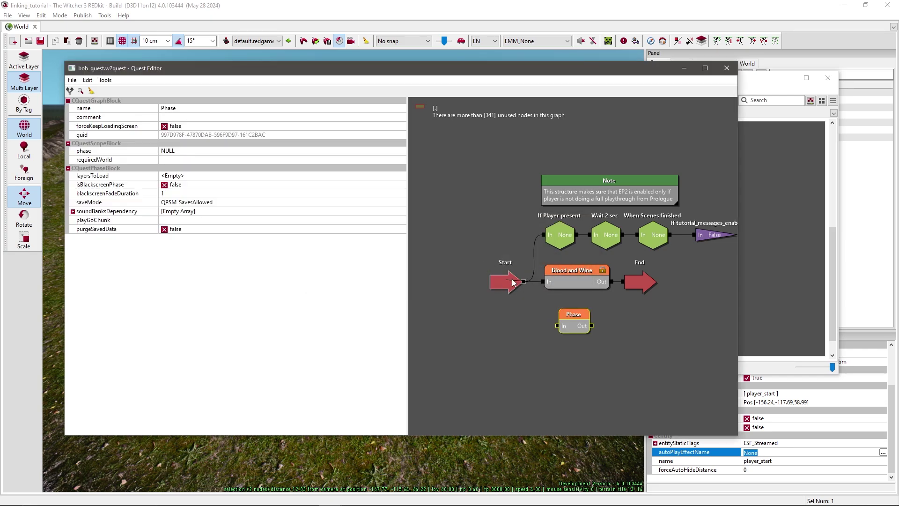
drag(512, 282, 566, 317)
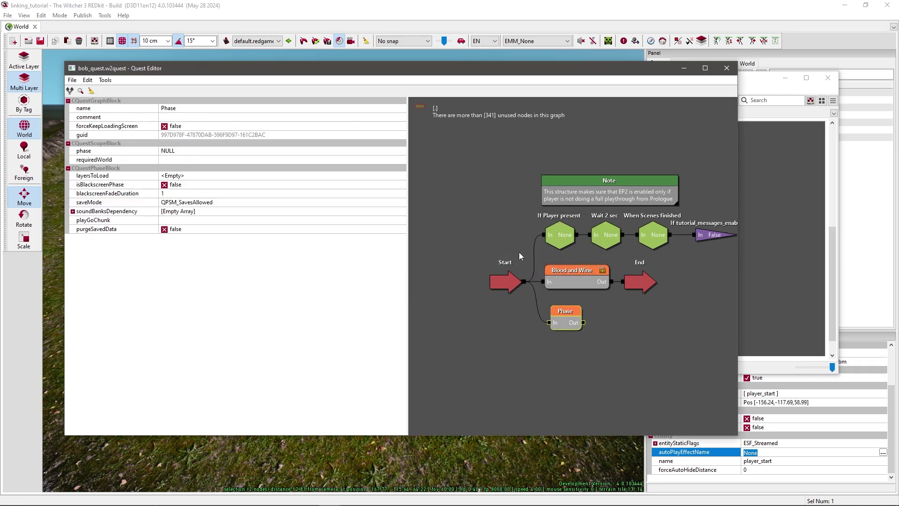
Assign linking_phase.w2phase from levels/linking_tutorial as the new Phase block's phase.
click(207, 151)
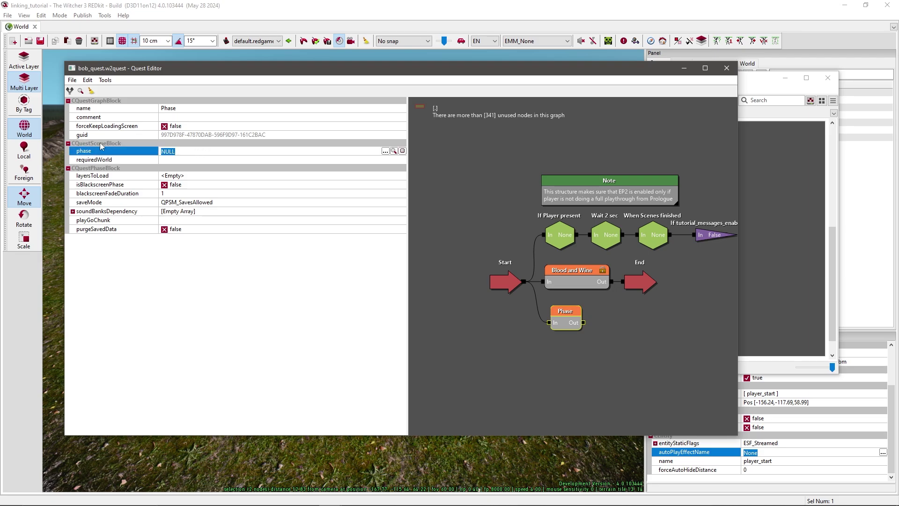
click(779, 298)
scroll(163, 312, down, 9)
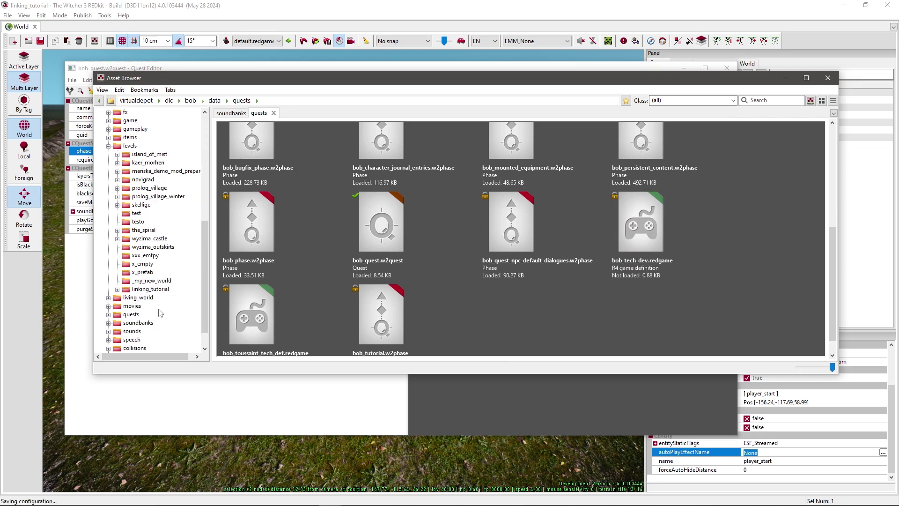
click(140, 289)
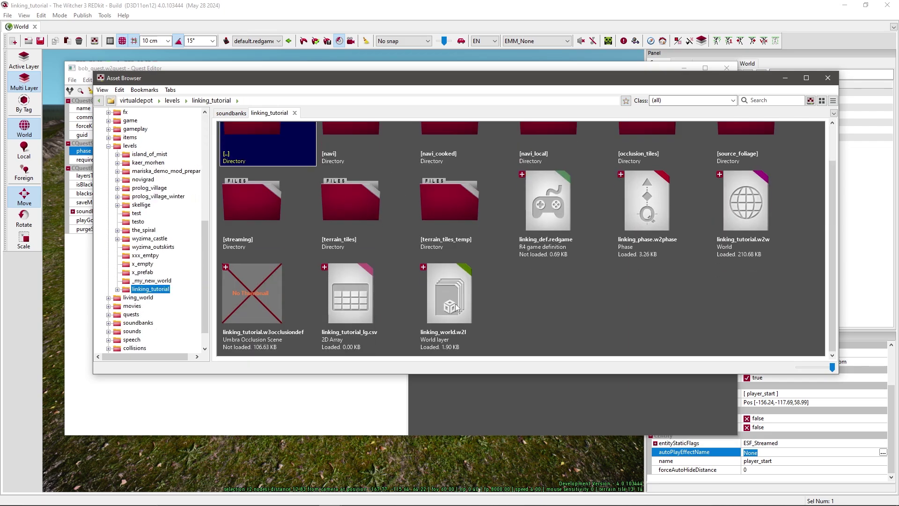
click(633, 231)
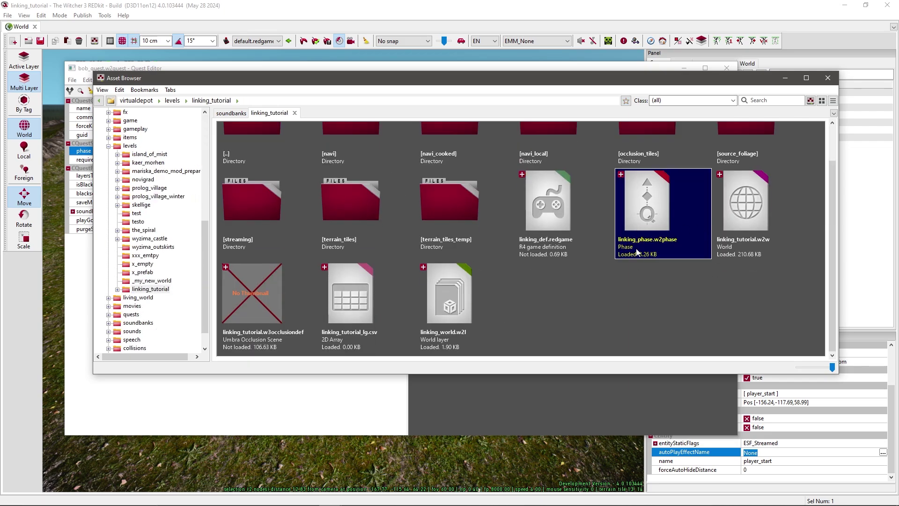
drag(485, 82, 681, 83)
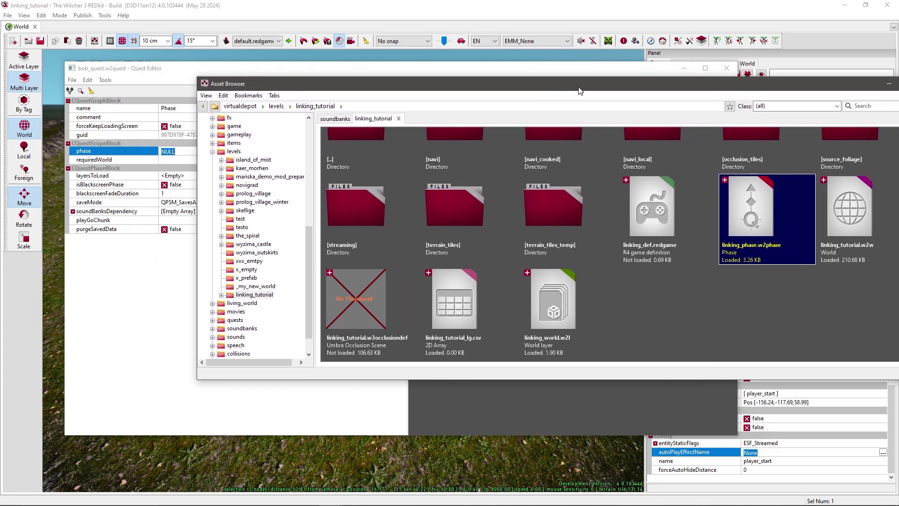
drag(580, 90, 728, 90)
click(373, 152)
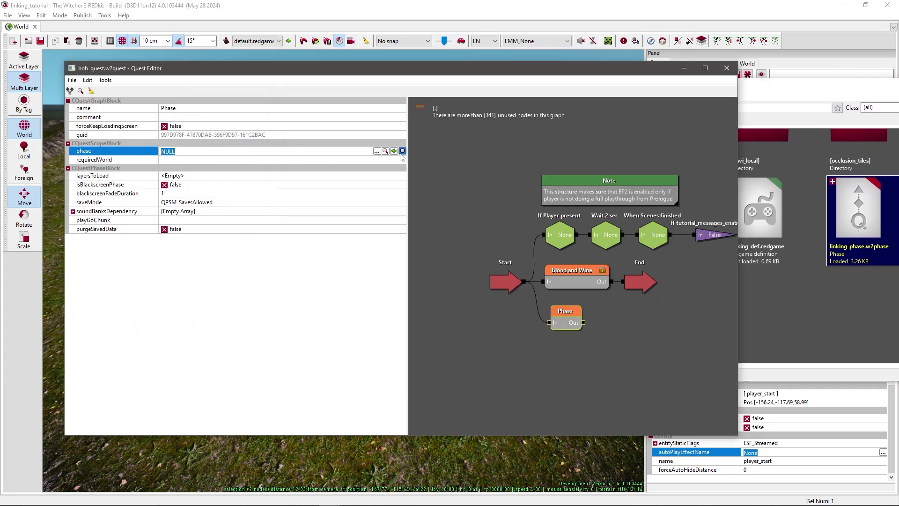
click(393, 151)
Save bob_quest.w2quest and close its Quest Editor.
click(72, 80)
click(82, 90)
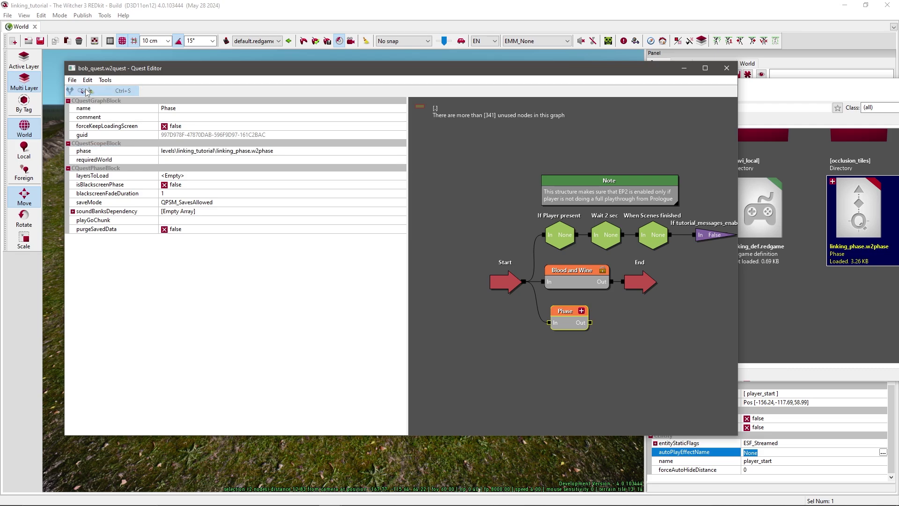
click(726, 69)
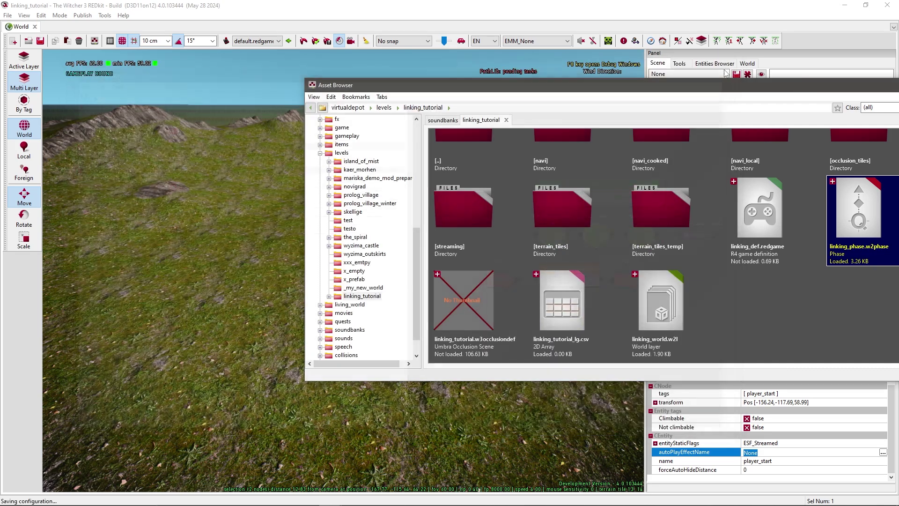
Open linking_def.redgame from levels/linking_tutorial and select its mainQuest property.
drag(735, 96, 601, 104)
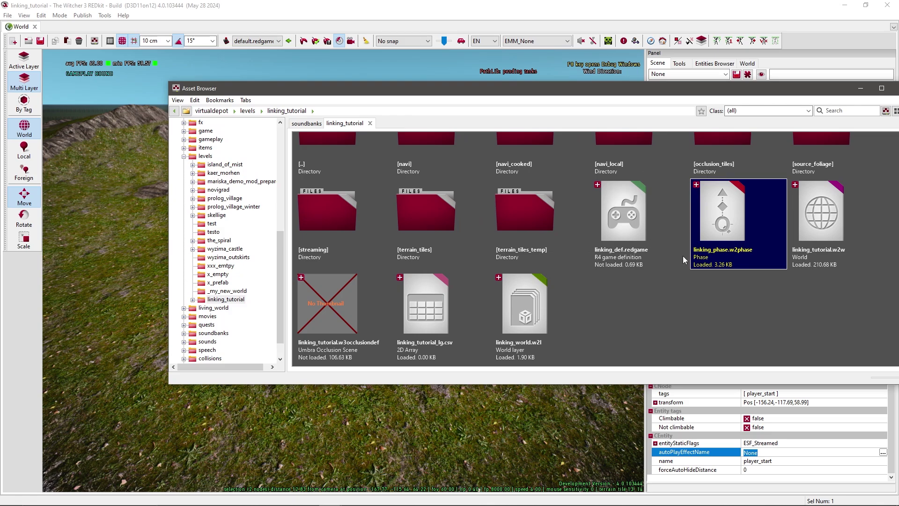
double_click(642, 221)
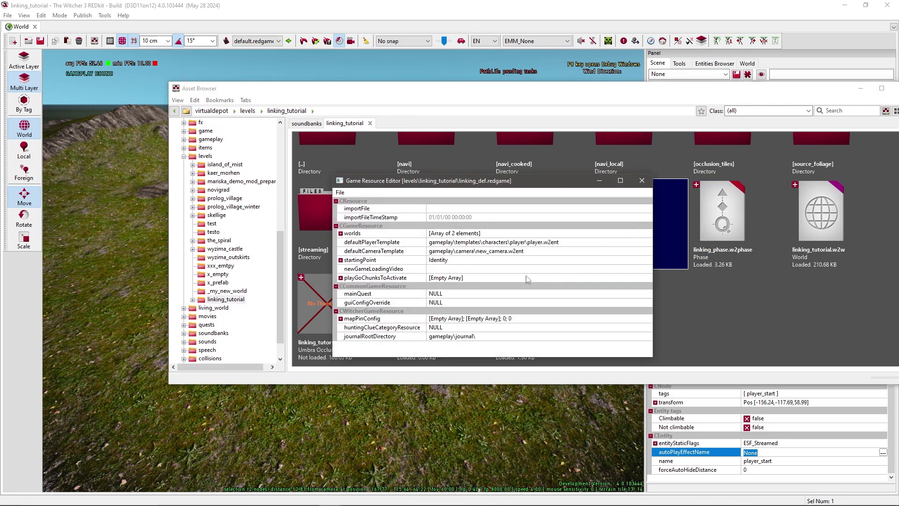
click(465, 294)
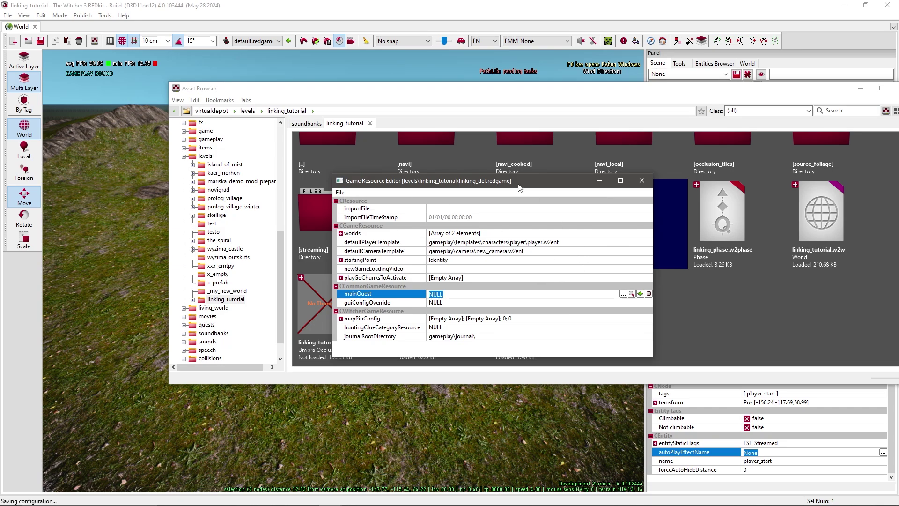
Assign bob_quest.w2quest from dlc/bob/data/quests as the mainQuest of linking_def.redgame.
drag(519, 187, 469, 271)
drag(280, 249, 270, 141)
click(193, 156)
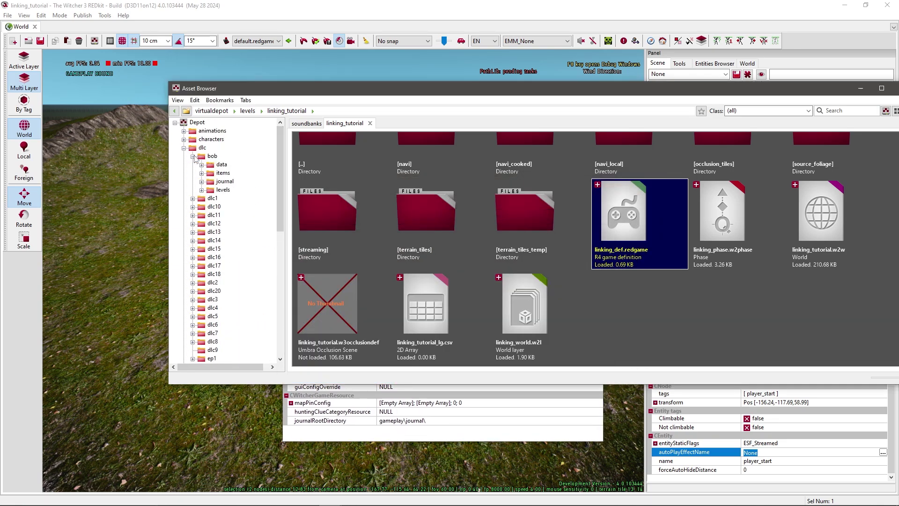
click(219, 164)
double_click(599, 257)
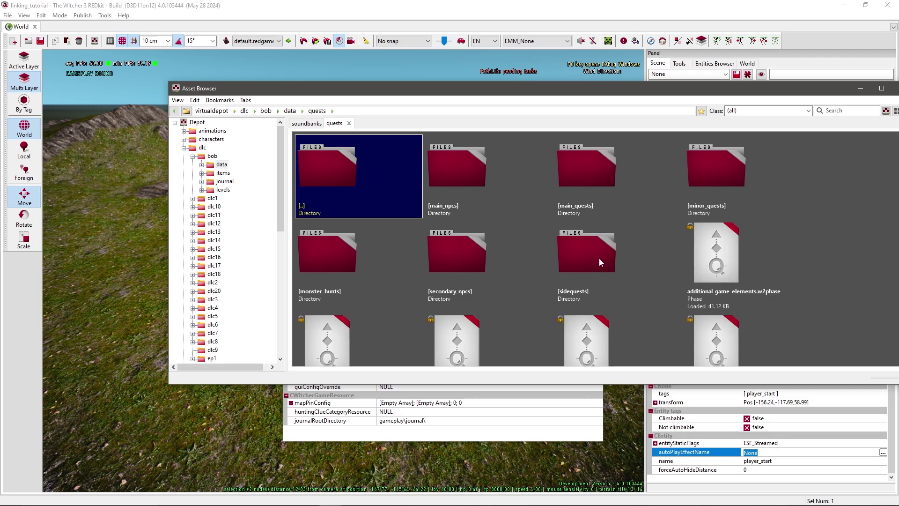
scroll(513, 310, down, 5)
click(434, 221)
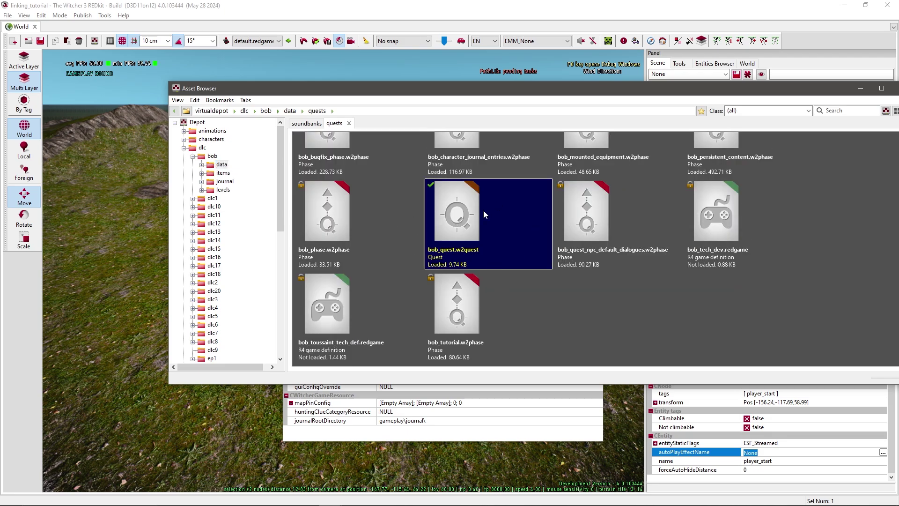
click(356, 439)
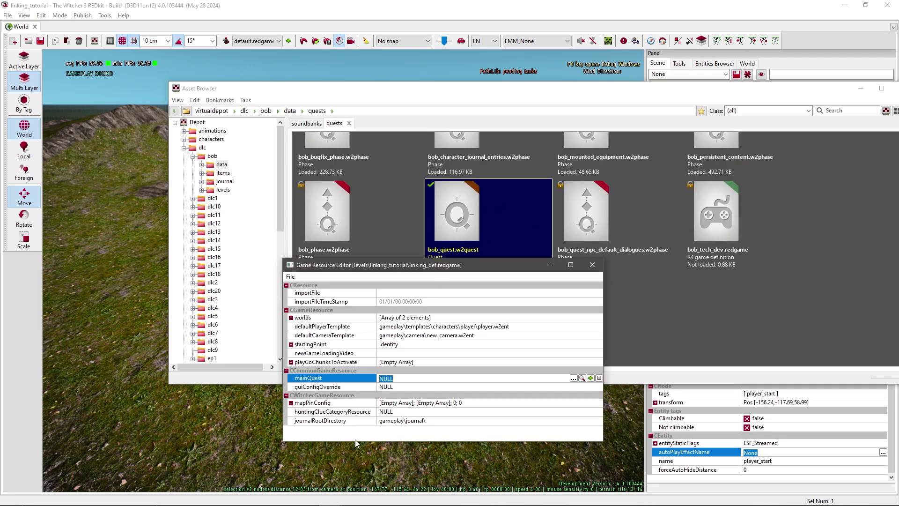
click(590, 377)
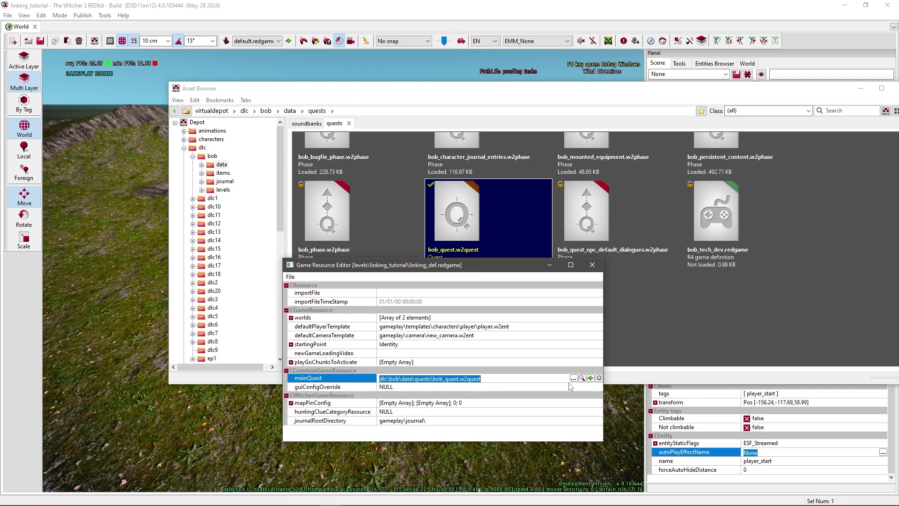
Save linking_def.redgame and return to the Asset Browser.
click(496, 353)
click(290, 277)
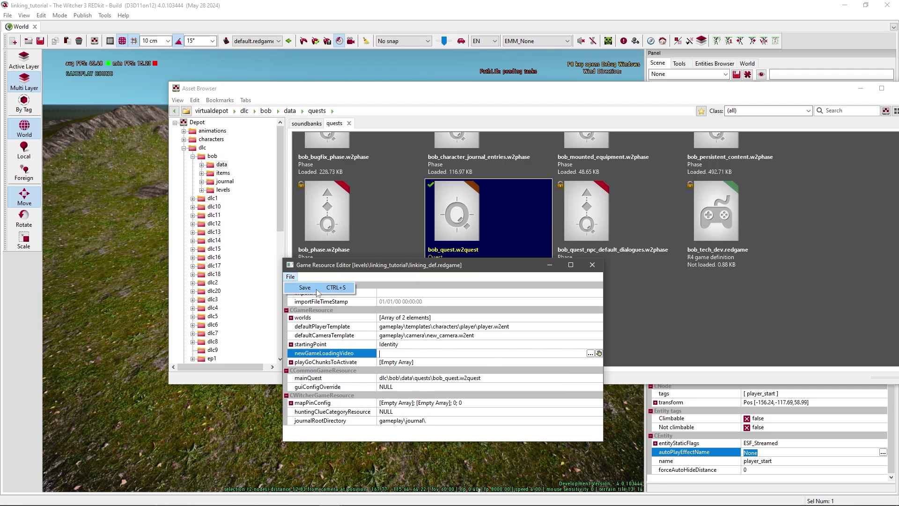
click(317, 288)
click(704, 335)
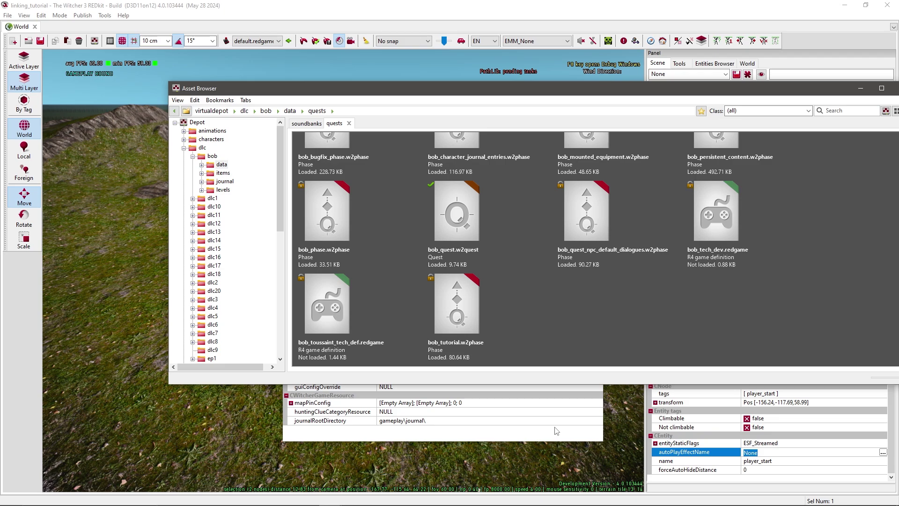
Make linking_def.redgame from levels/linking_tutorial the editor's active game definition.
click(263, 69)
right_drag(353, 145, 358, 151)
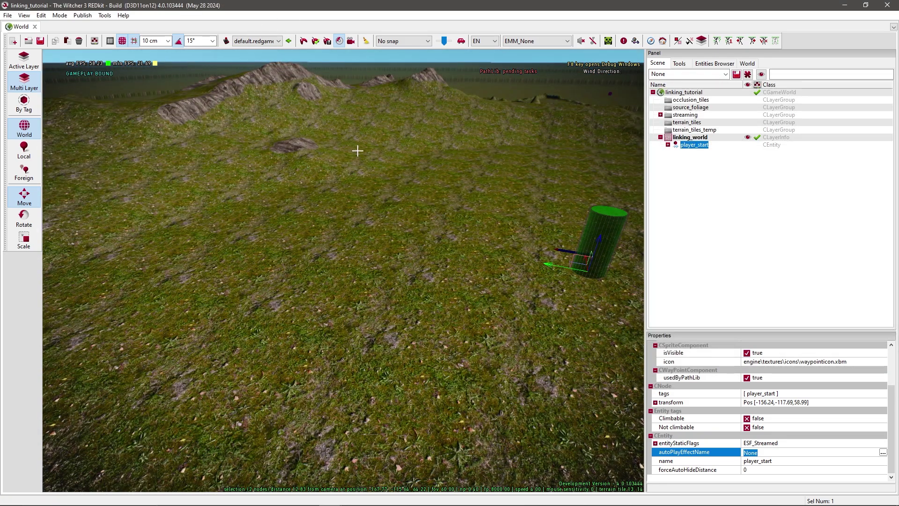
click(256, 41)
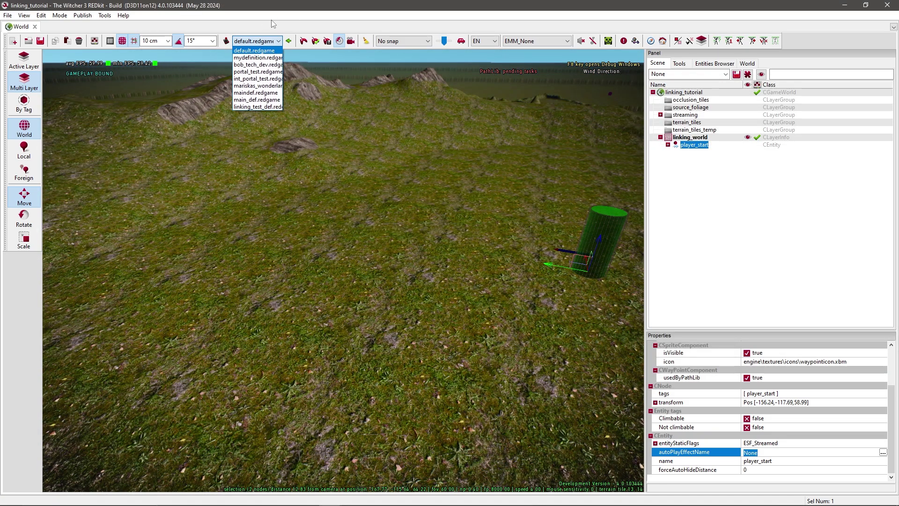
click(262, 45)
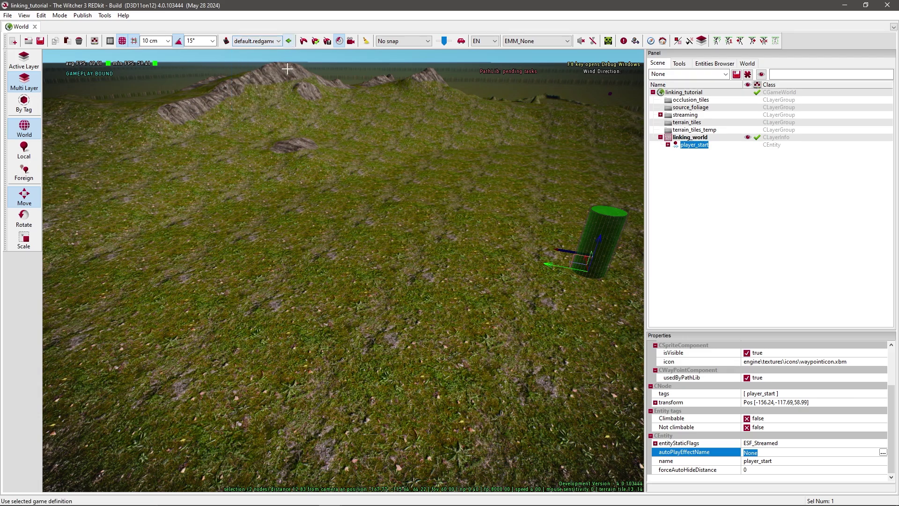
mouse_move(333, 498)
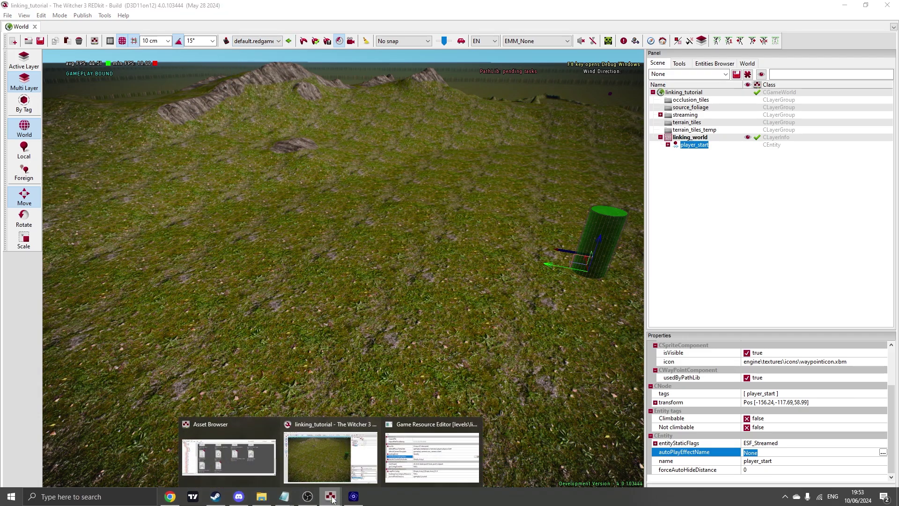
click(244, 461)
scroll(233, 309, down, 4)
click(227, 333)
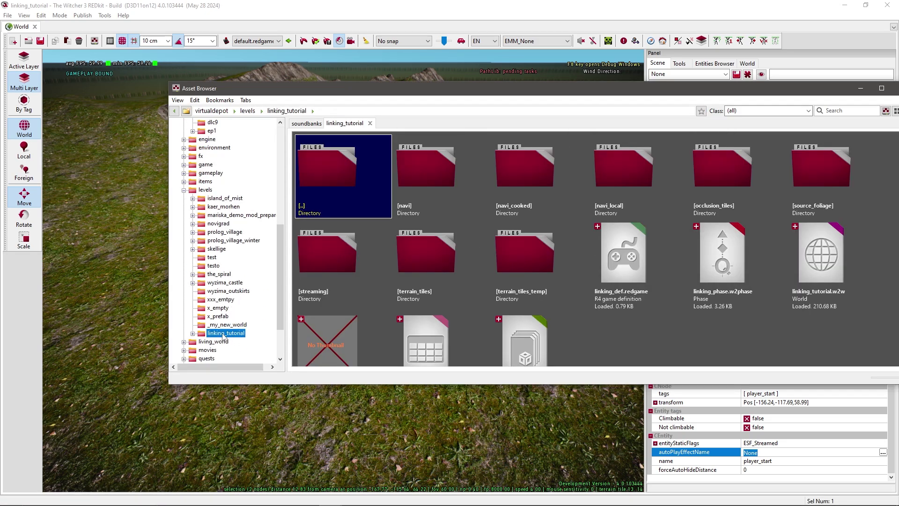
click(635, 240)
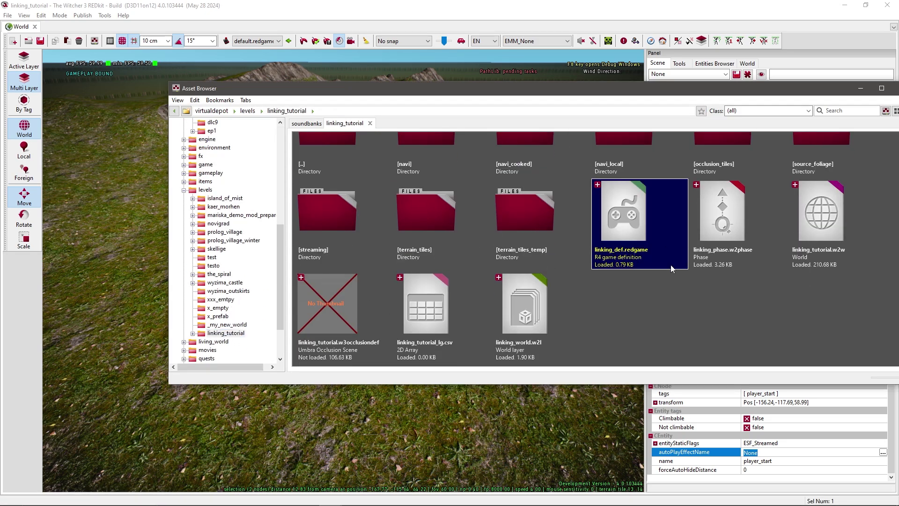
click(288, 42)
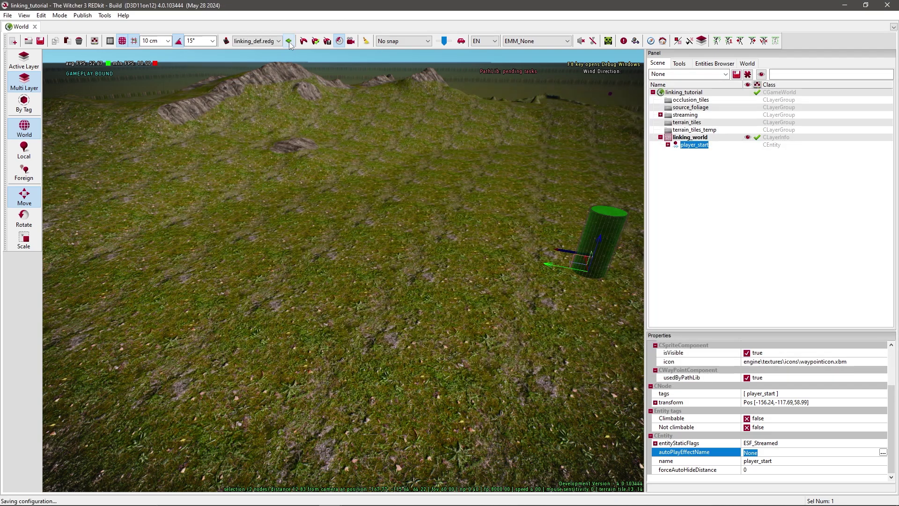
Play the game from linking_def.redgame and dismiss the Runewright, New Game + and Blood and Wine messages.
click(226, 42)
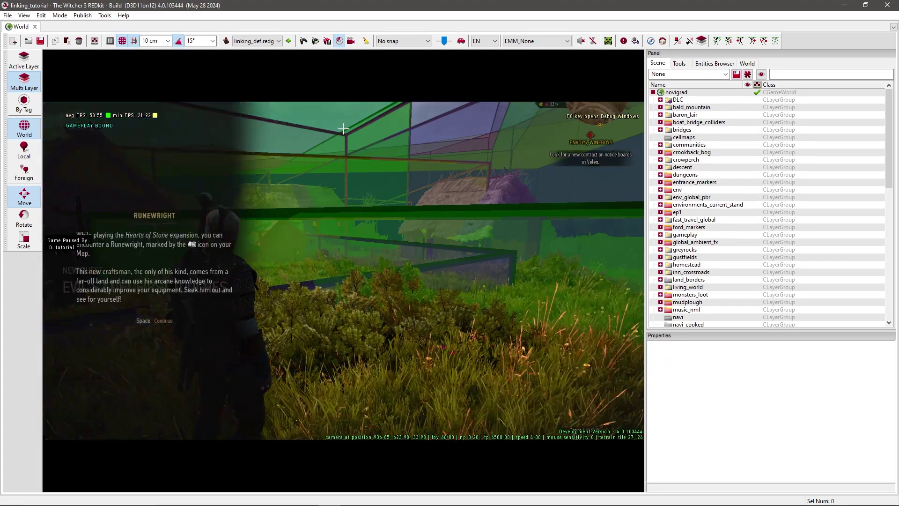
key(space)
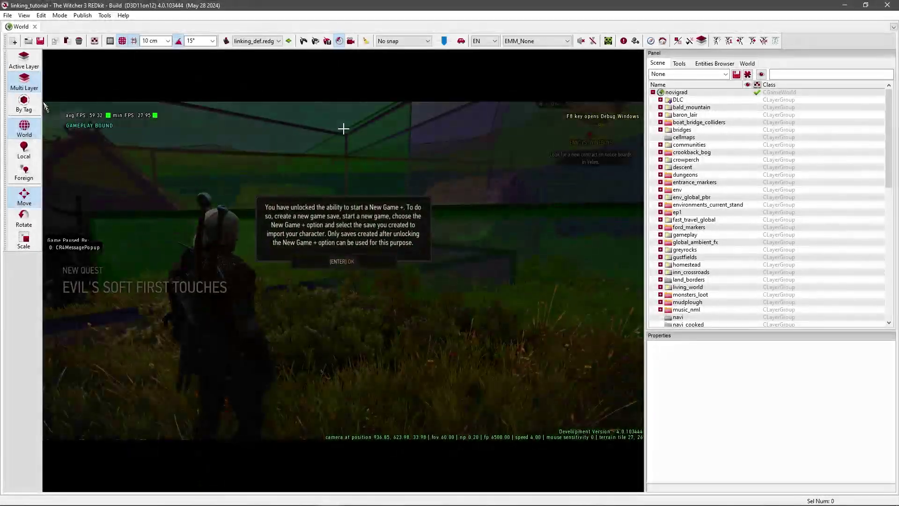
key(Return)
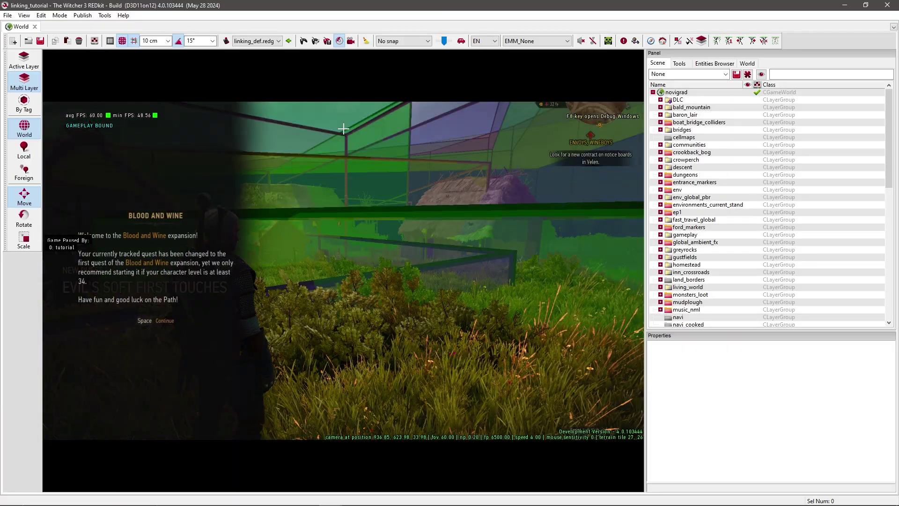
key(space)
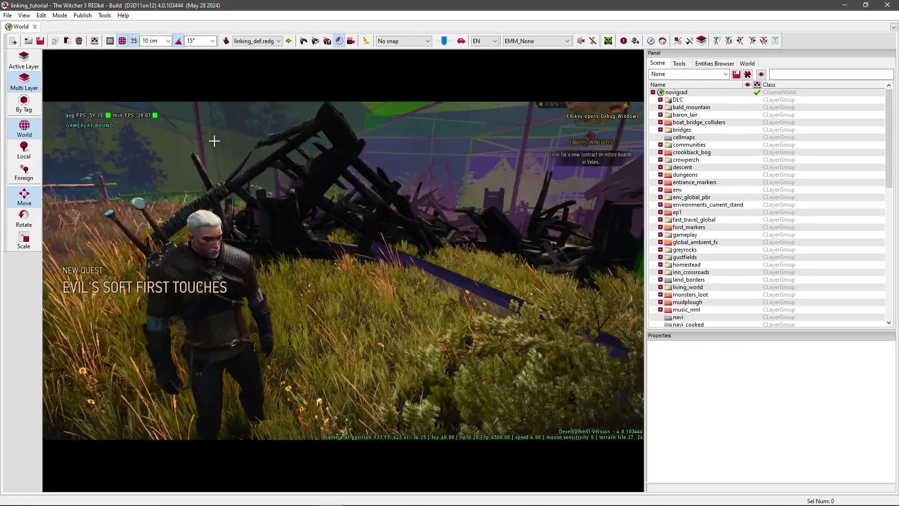
Test the world change by walking Geralt from Novigrad into linking_tutorial and running around there, and end the play session.
key(w)
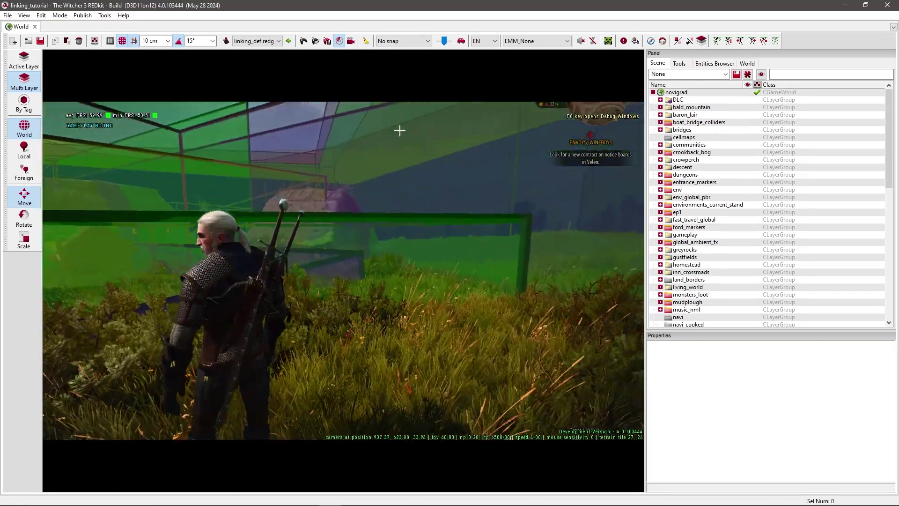
key(w)
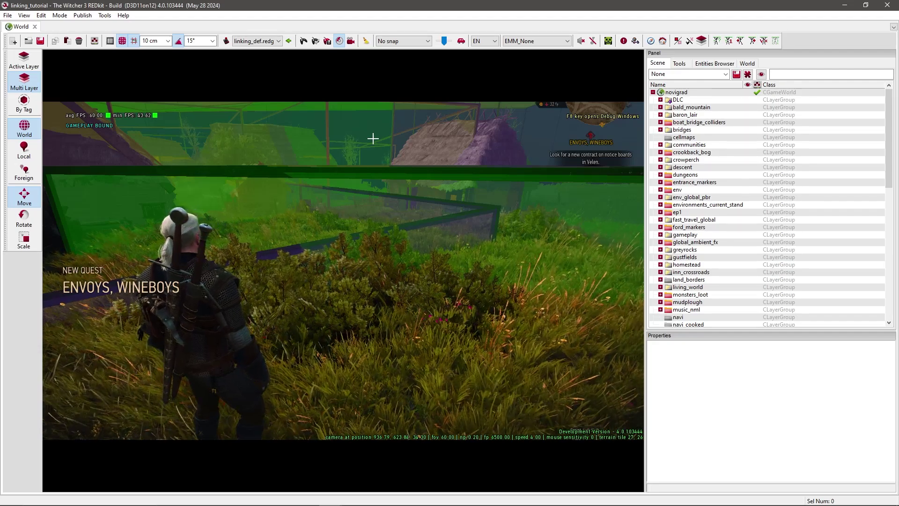
key(w)
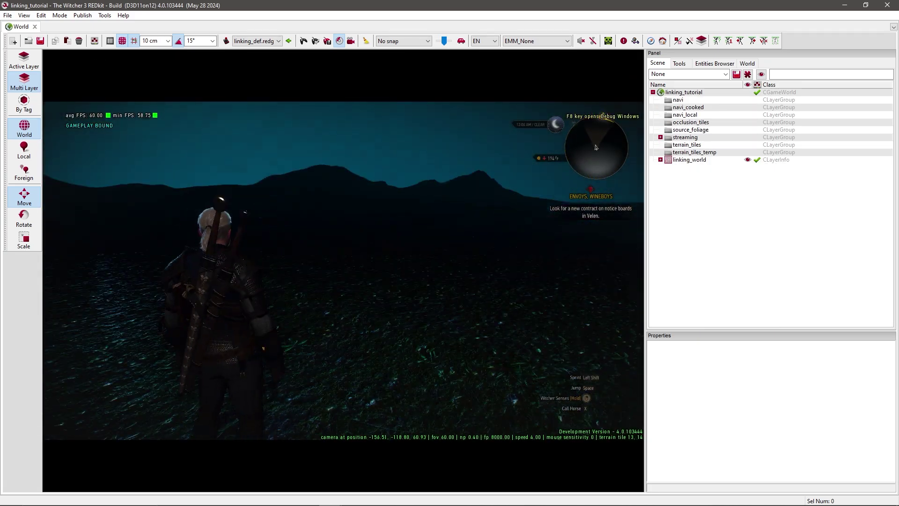
key(w)
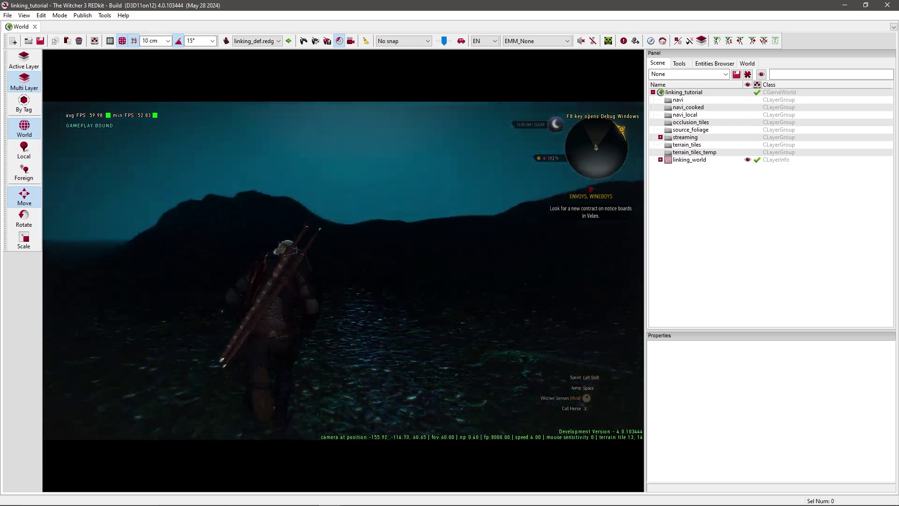
key(space)
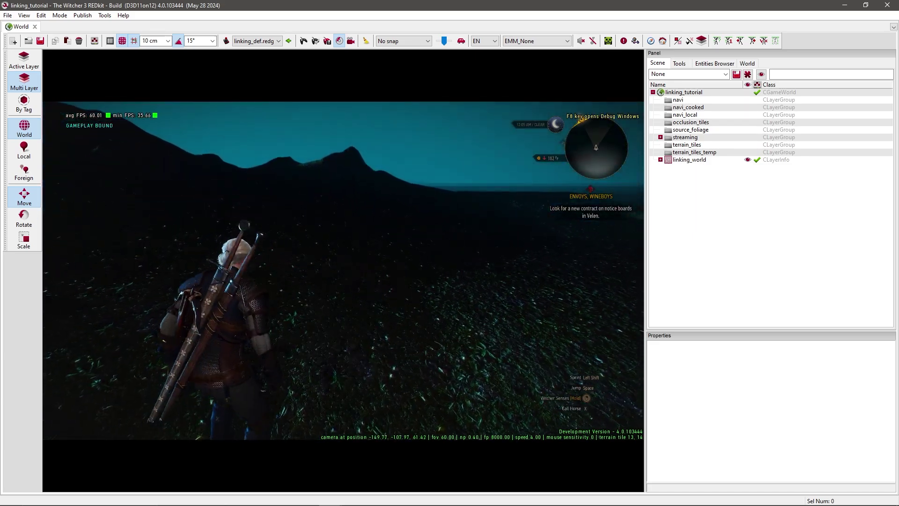
key(ctrl+q)
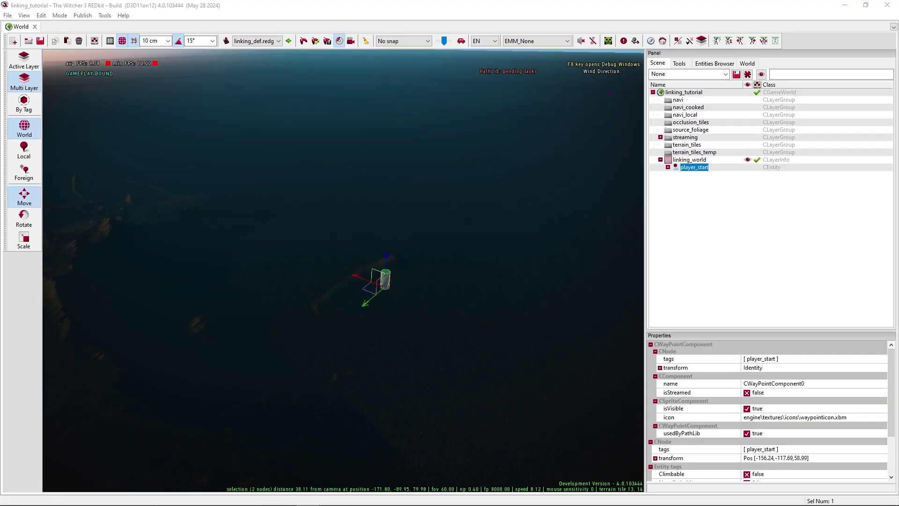
Open linking_phase.w2phase from the Asset Browser and widen its Quest Editor to show the graph.
mouse_move(330, 498)
click(241, 458)
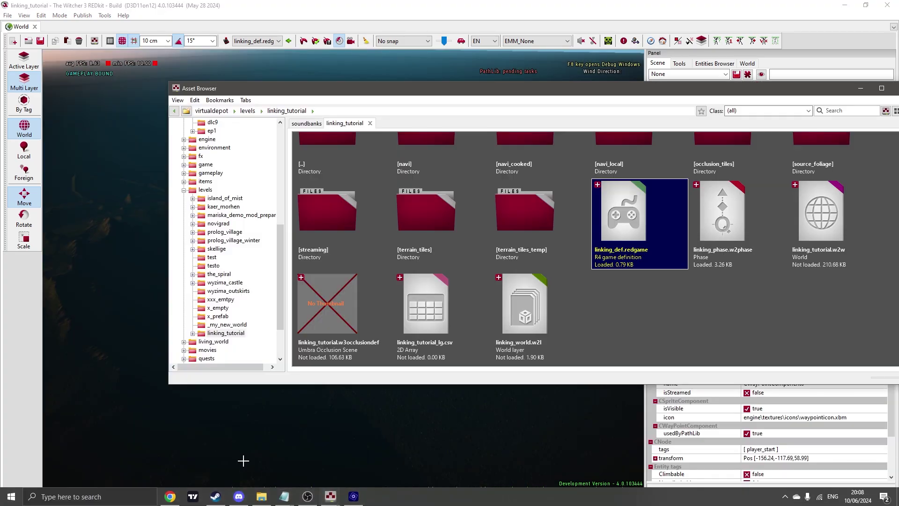
double_click(723, 224)
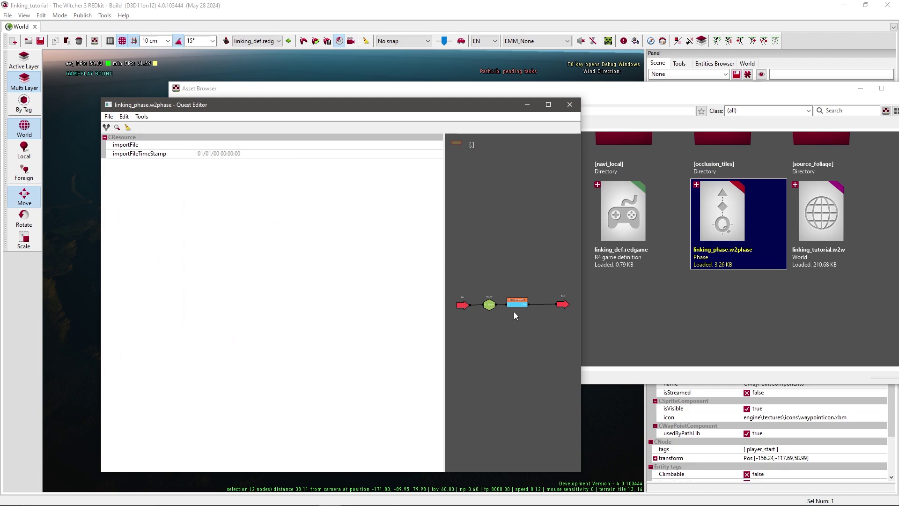
drag(586, 335, 790, 333)
scroll(487, 310, up, 5)
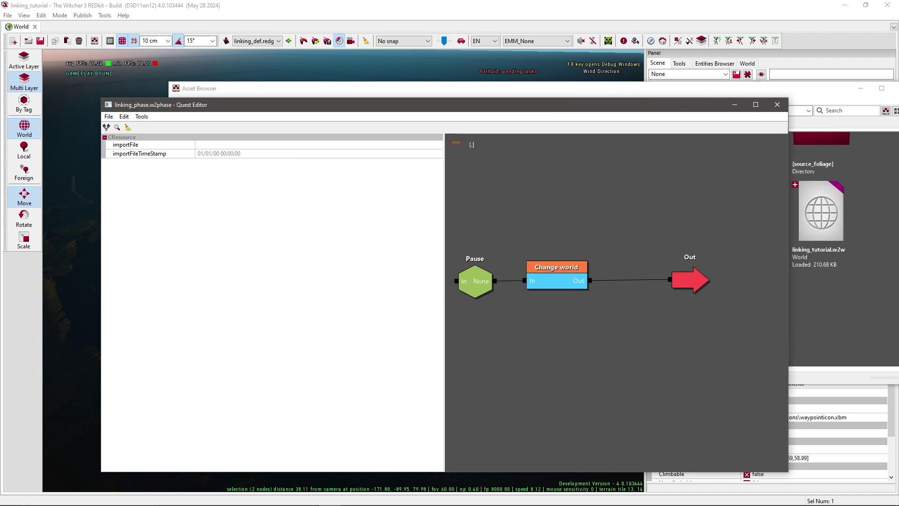
Duplicate the connected Pause and Change world blocks and place the copies below the originals.
click(577, 366)
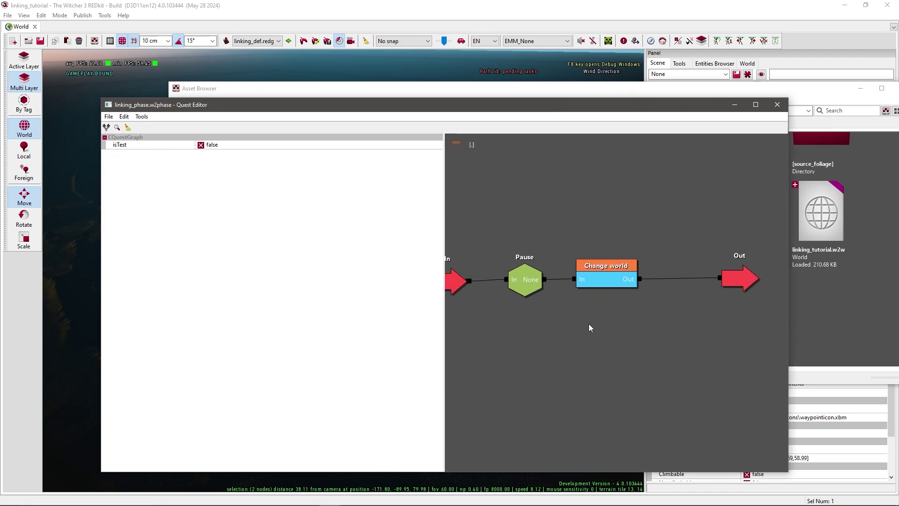
drag(492, 191, 639, 300)
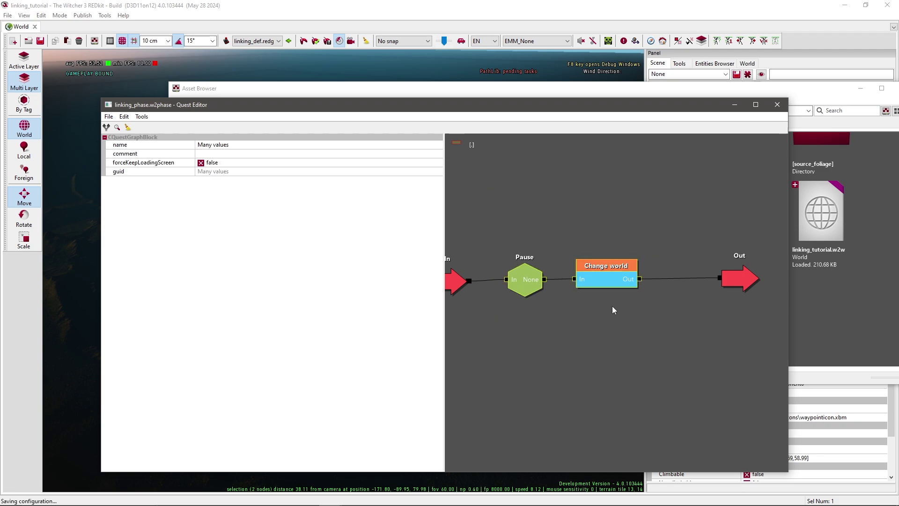
key(ctrl+v)
drag(616, 298, 632, 361)
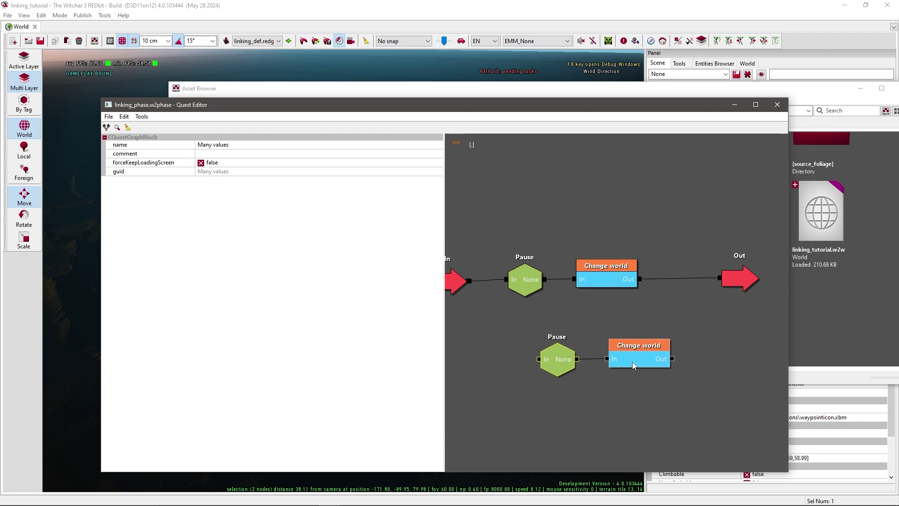
Expand the conditions of the duplicated Pause block to inspect its trigger condition entry.
click(587, 339)
click(562, 363)
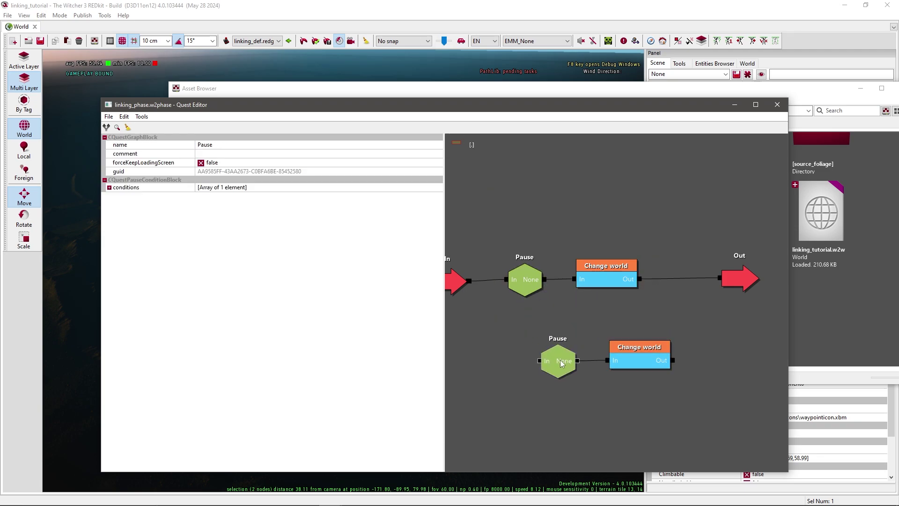
click(109, 187)
click(299, 195)
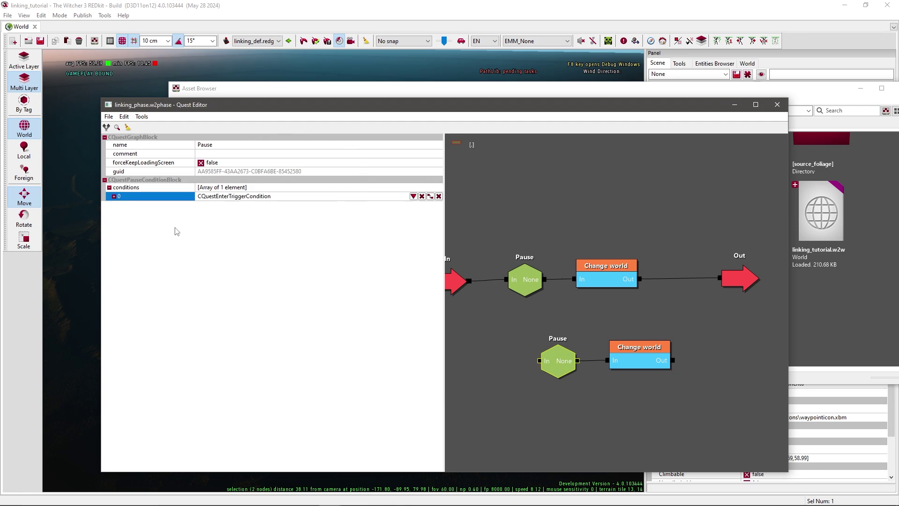
Open the duplicated Change world block's worldFilePath for editing and locate novigrad.w2w in the Asset Browser's levels\novigrad folder.
click(652, 363)
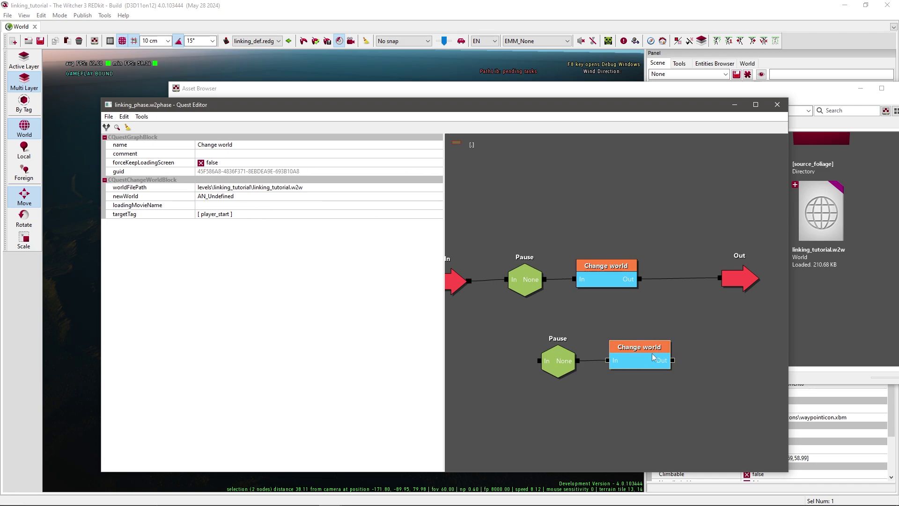
click(336, 189)
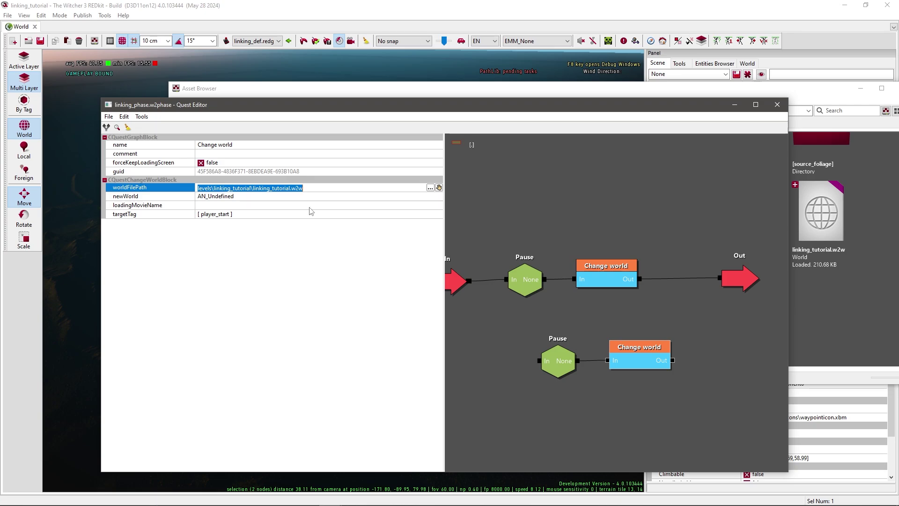
click(333, 498)
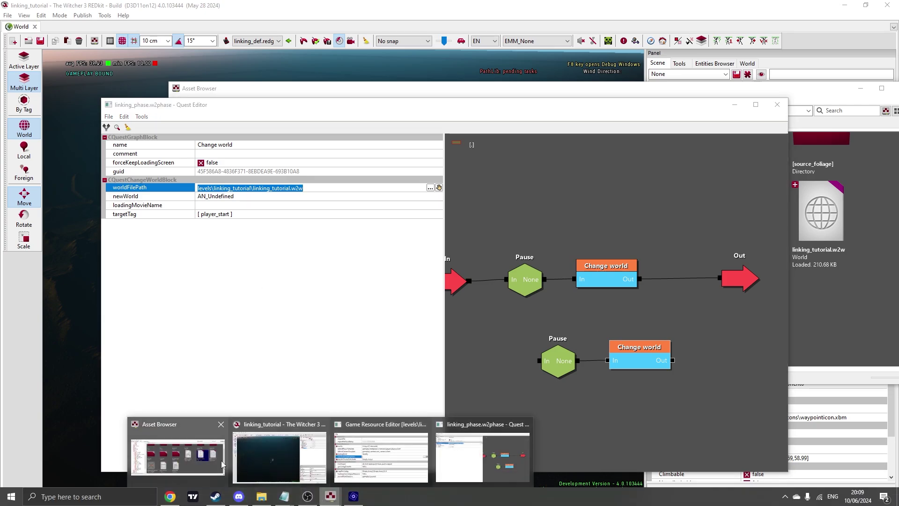
click(180, 449)
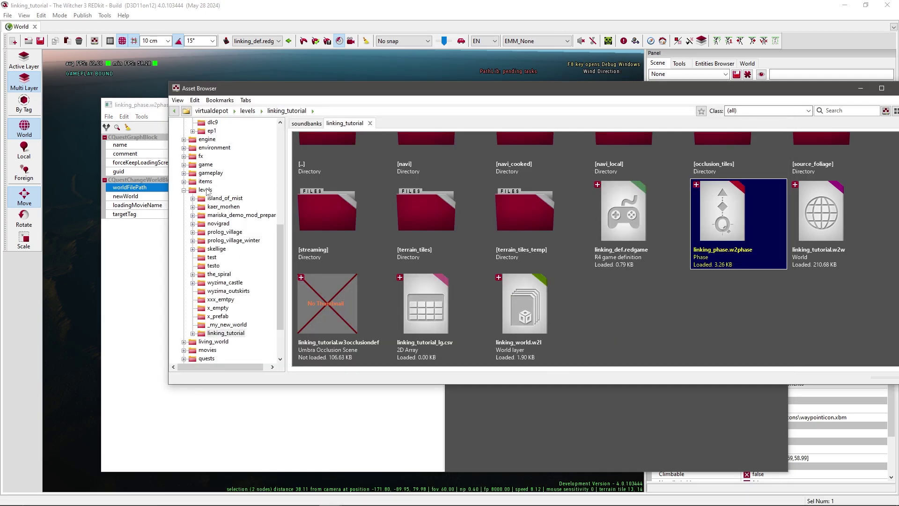
click(217, 224)
drag(750, 88, 642, 75)
scroll(712, 180, down, 8)
drag(800, 165, 796, 261)
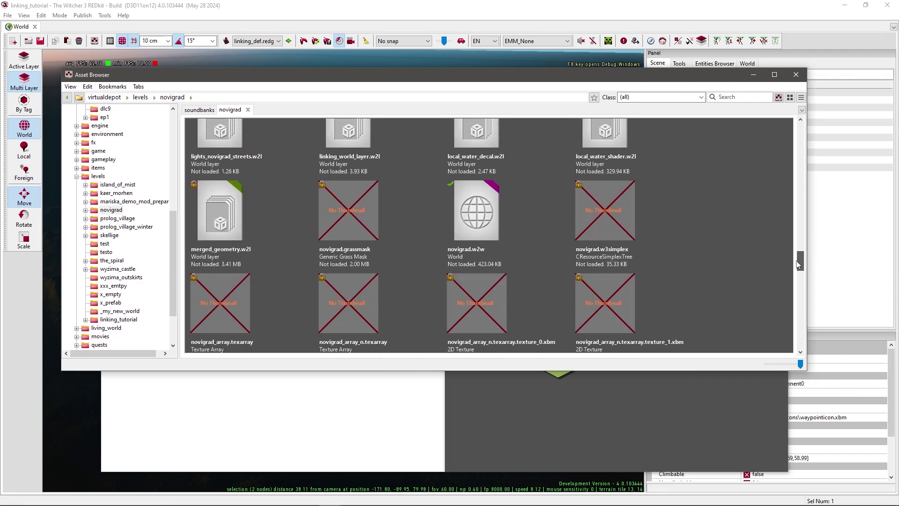
click(493, 251)
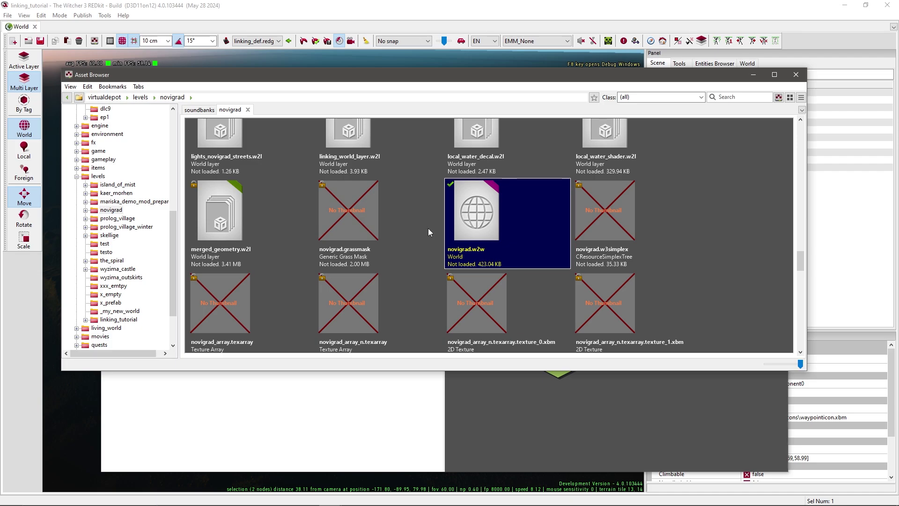
Copy the novigrad folder path and set the duplicated Change world block's worldFilePath to levels\novigrad\novigrad.w2w.
click(205, 98)
key(ctrl+c)
drag(233, 75, 549, 97)
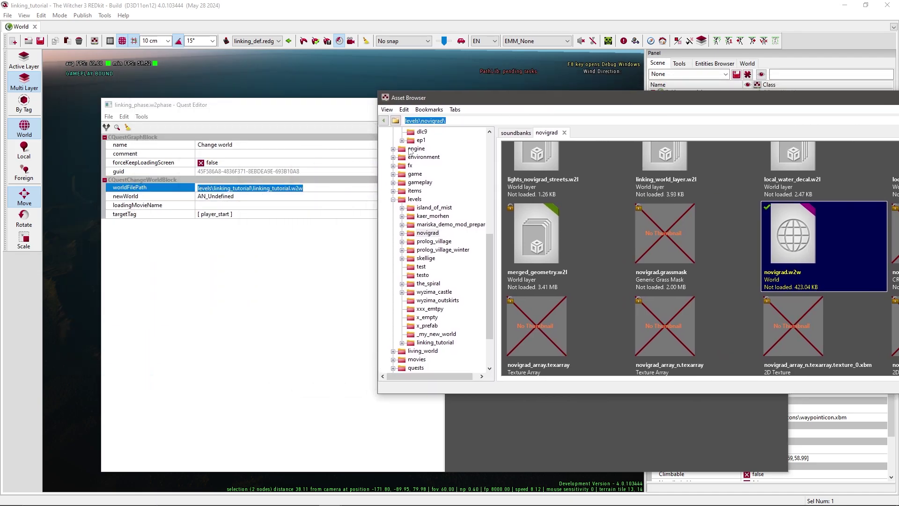
click(321, 187)
key(ctrl+a)
key(ctrl+v)
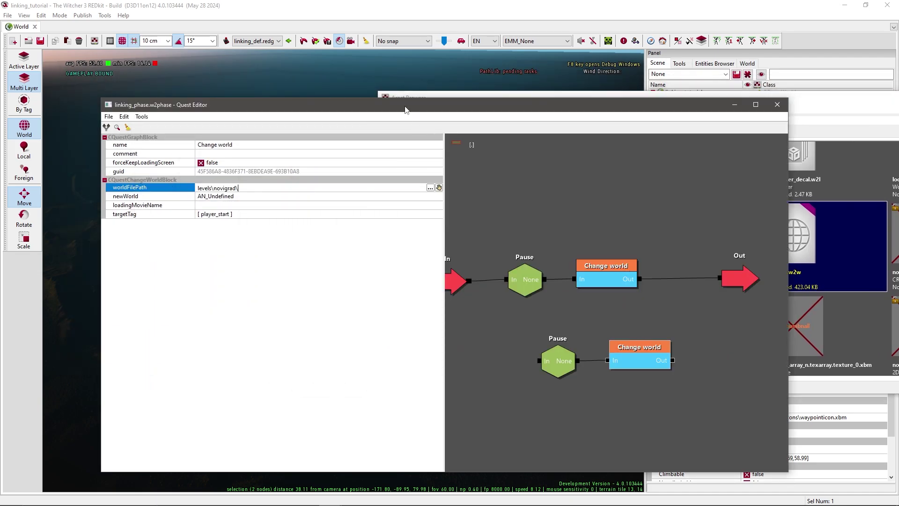
drag(407, 108, 334, 92)
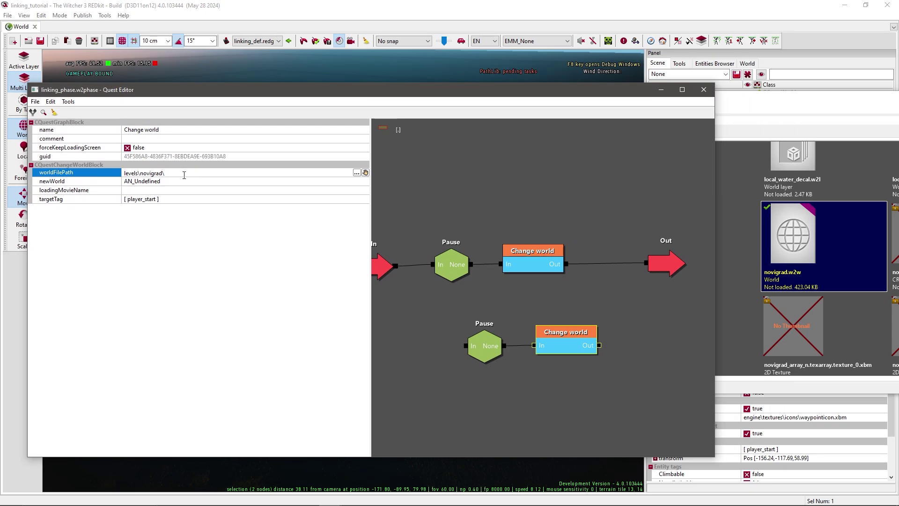
text(novigrad.w2w)
key(ctrl+a)
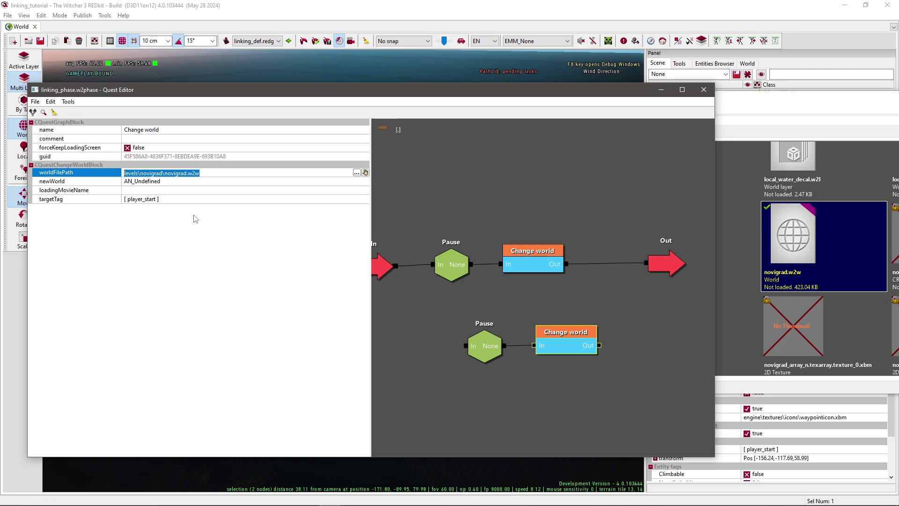
Check the duplicated Change world block's targetTag and expand the duplicated Pause block's CQuestEnterTriggerCondition.
click(163, 200)
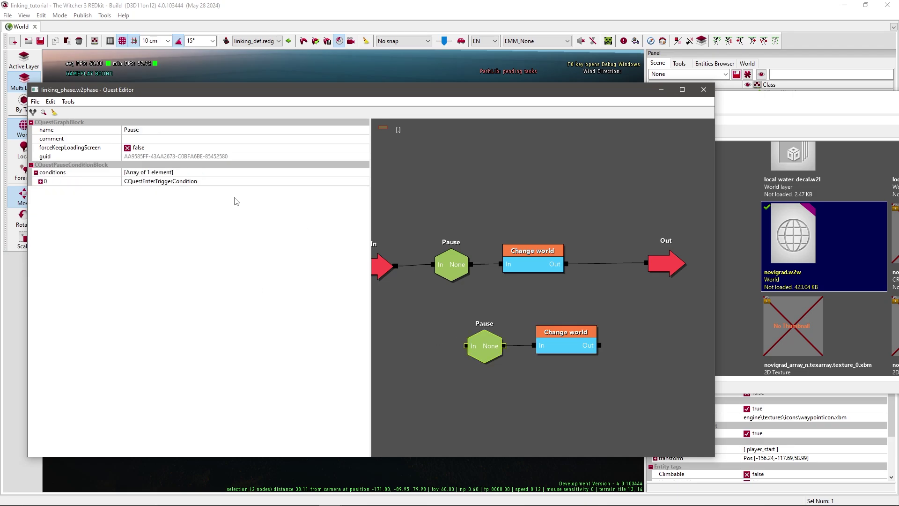
click(40, 181)
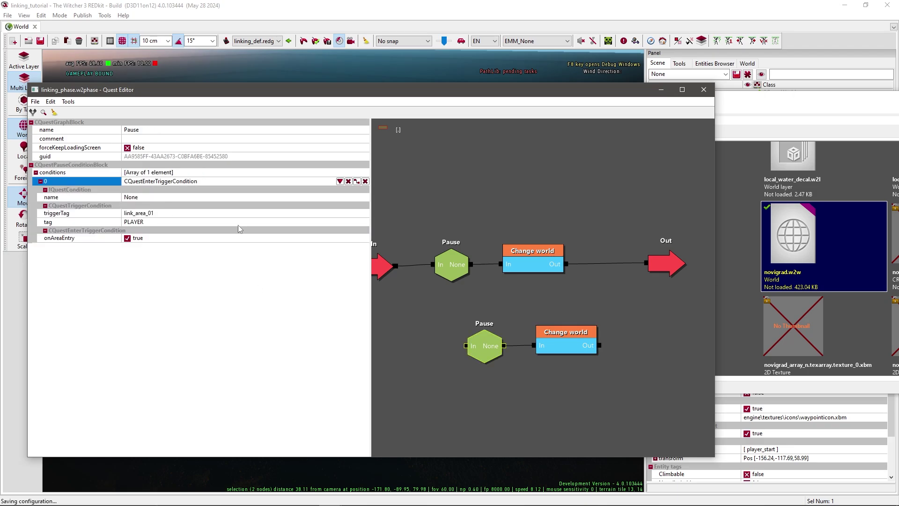
Switch back to the linking_tutorial world view and show the linking_world layer.
click(366, 72)
mouse_move(440, 221)
right_down()
mouse_move(424, 232)
mouse_move(412, 217)
mouse_move(435, 232)
right_up()
key(w)
click(696, 162)
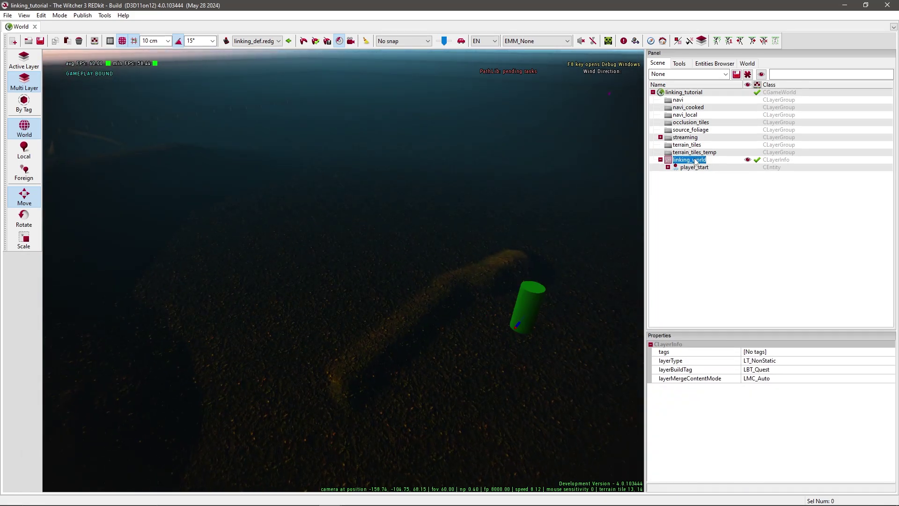
right_click(684, 161)
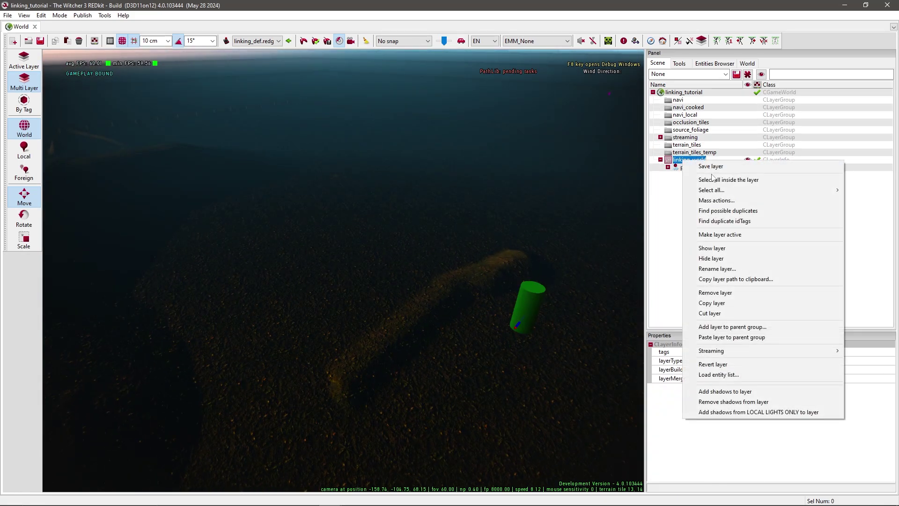
click(722, 251)
Add a gameplay trigger area to linking_world on the terrain a short distance from player_start.
right_drag(564, 196, 459, 169)
key(w)
right_drag(379, 318, 379, 306)
right_click(379, 309)
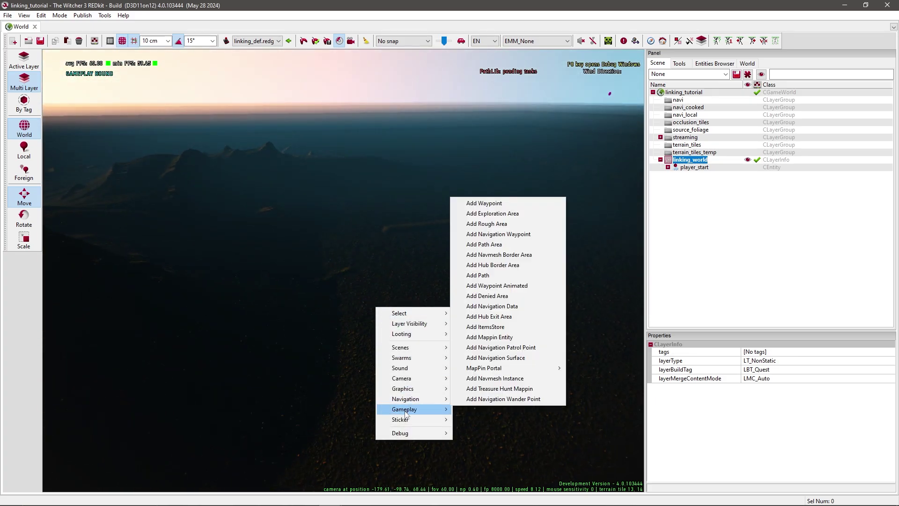
mouse_move(405, 414)
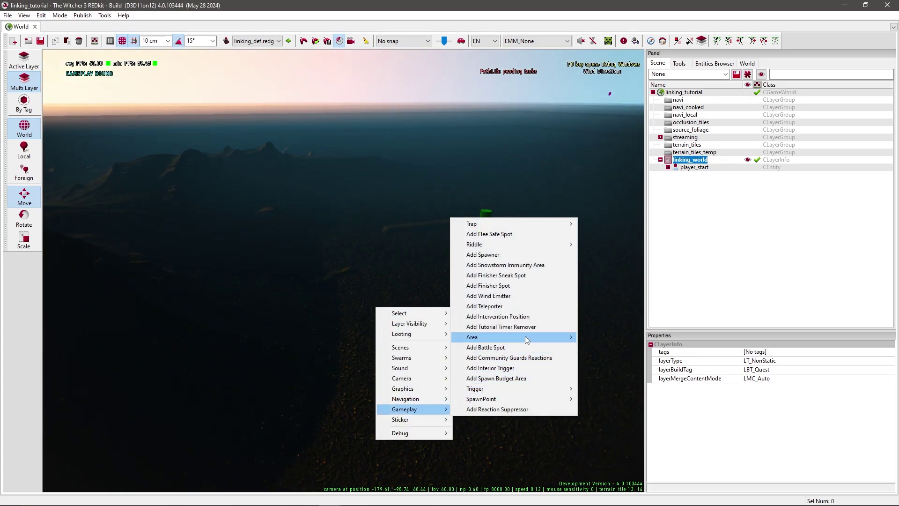
mouse_move(506, 337)
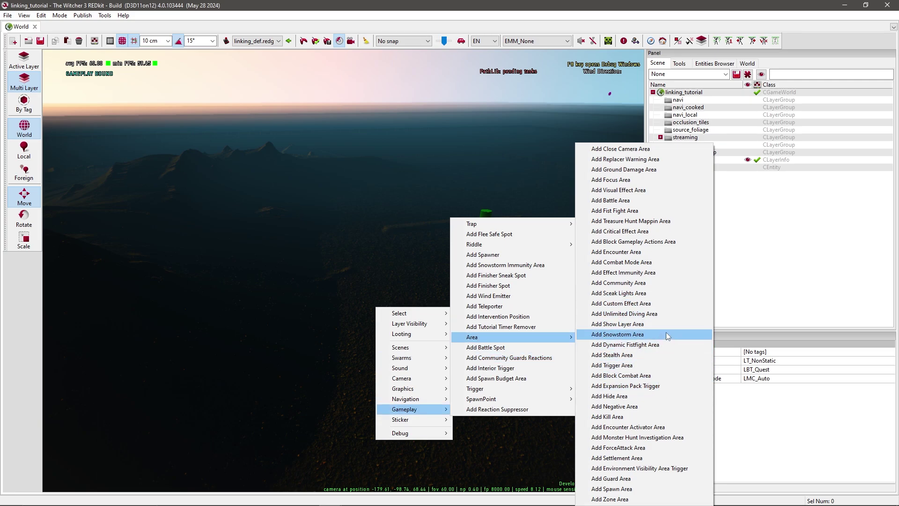
click(652, 365)
Scale the new trigger area to about 11.31 × 12.57 × 1.75 and return to move mode.
key(space)
key(space)
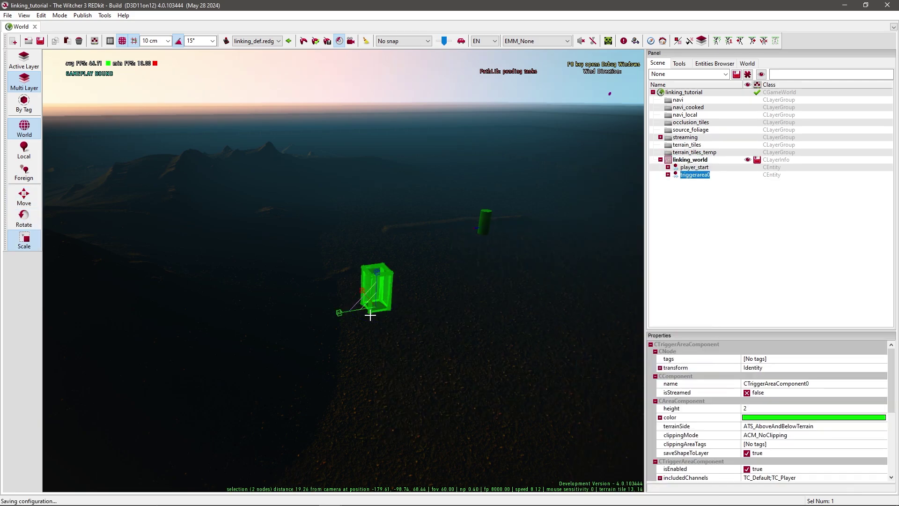
drag(362, 290, 342, 377)
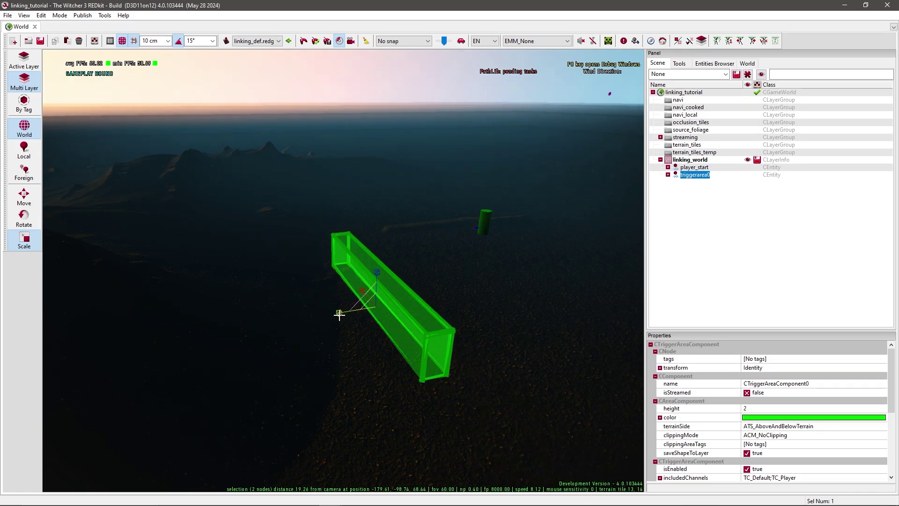
drag(339, 315, 283, 326)
drag(377, 272, 377, 248)
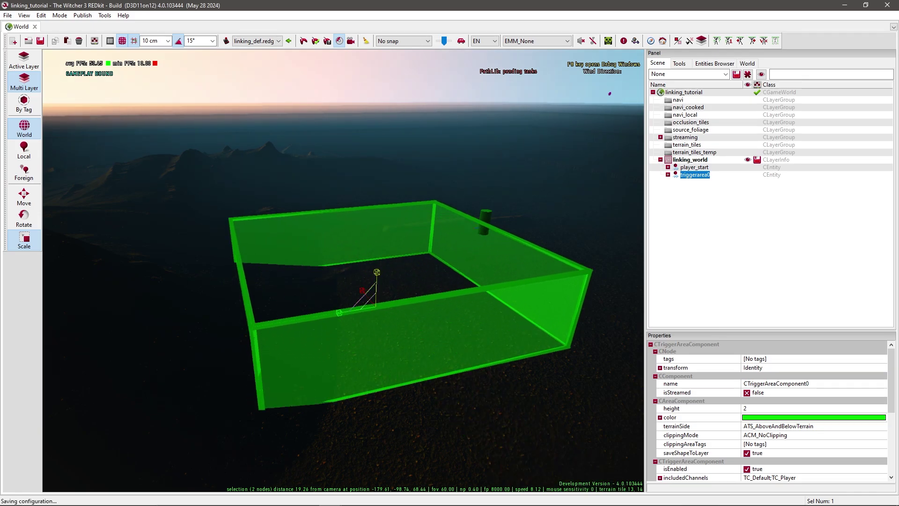
key(space)
click(572, 254)
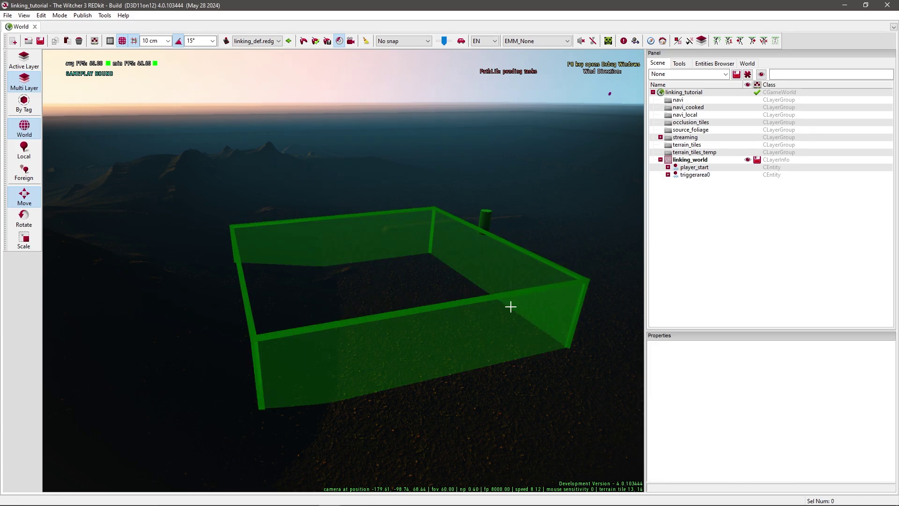
drag(540, 300, 548, 296)
Tag both the trigger area's component and its entity node with world_change.
click(698, 175)
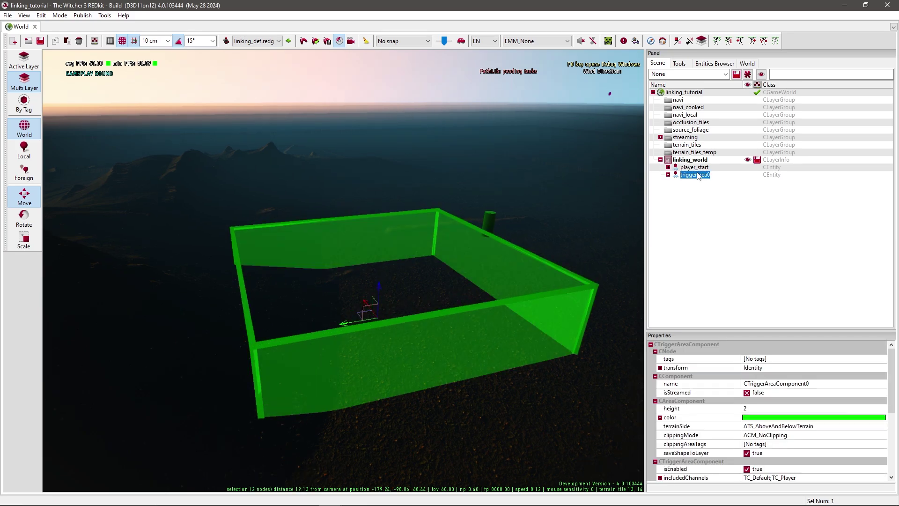
click(768, 359)
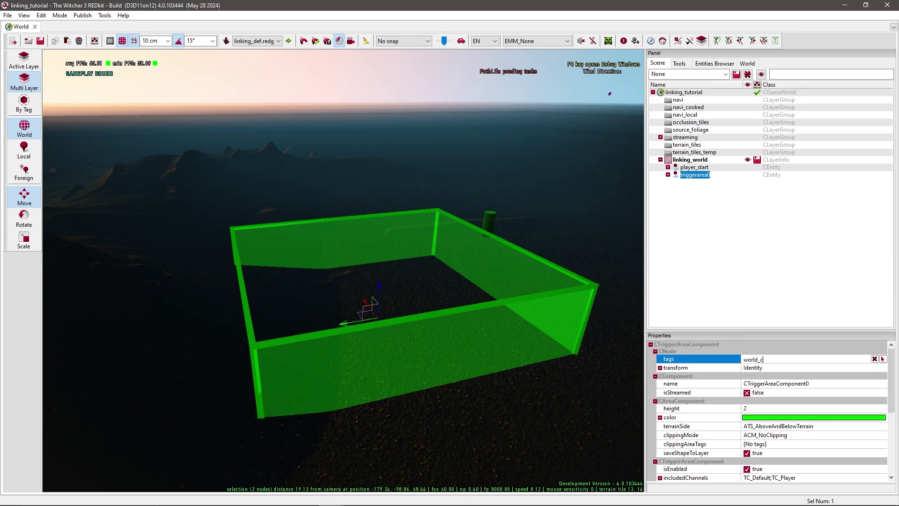
click(797, 375)
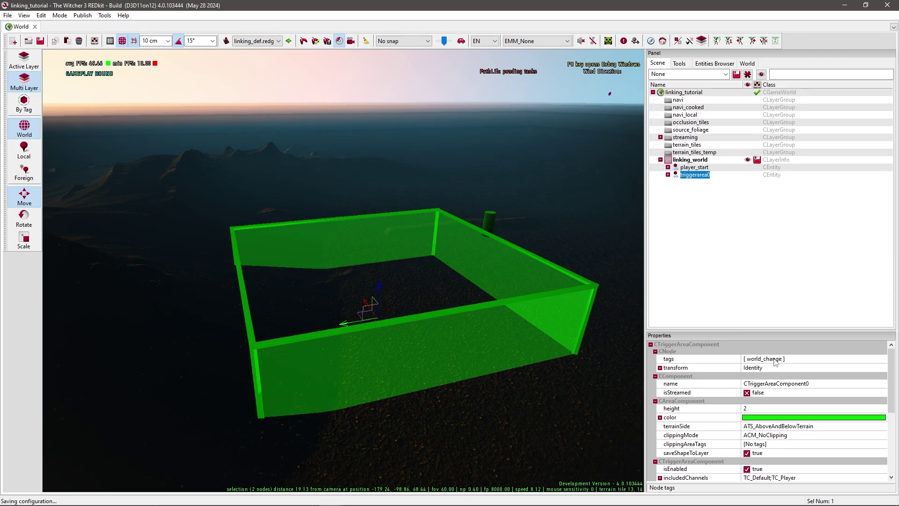
double_click(774, 359)
key(ctrl+c)
scroll(772, 412, down, 4)
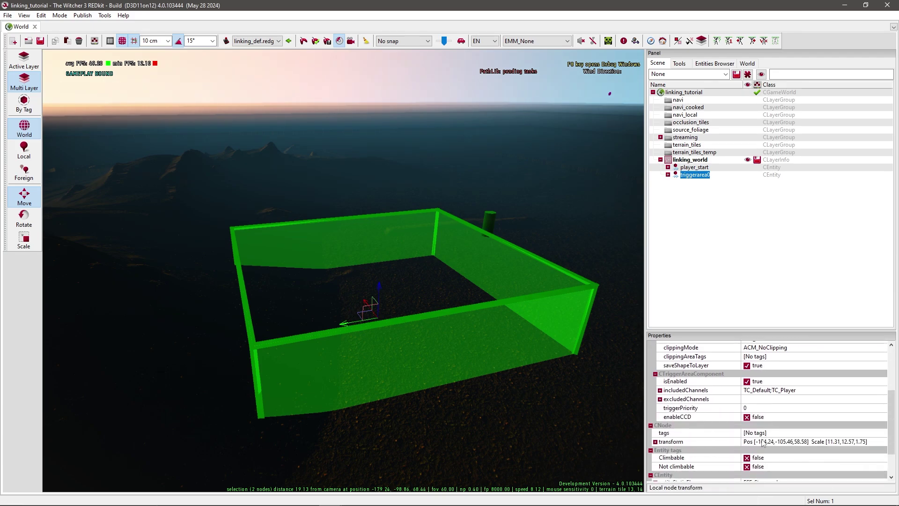
click(767, 432)
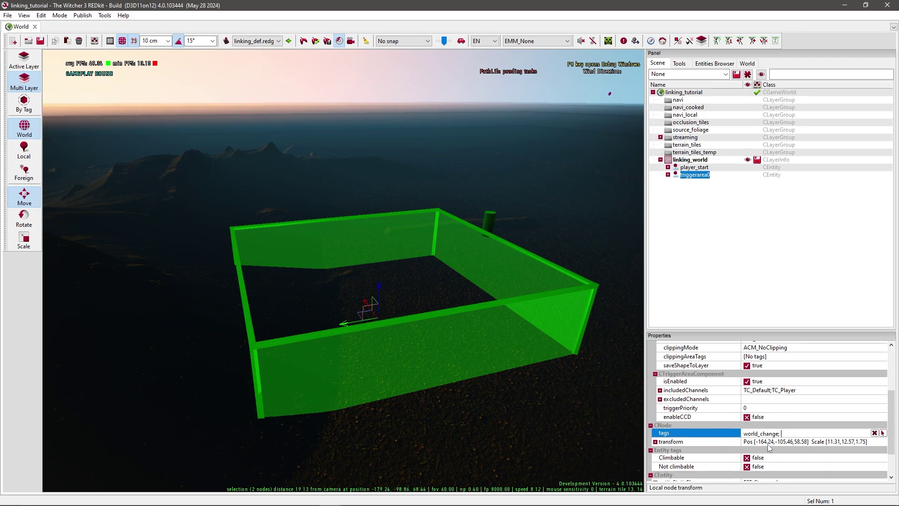
click(788, 457)
Rename the trigger area entity to world_change.
scroll(790, 453, down, 3)
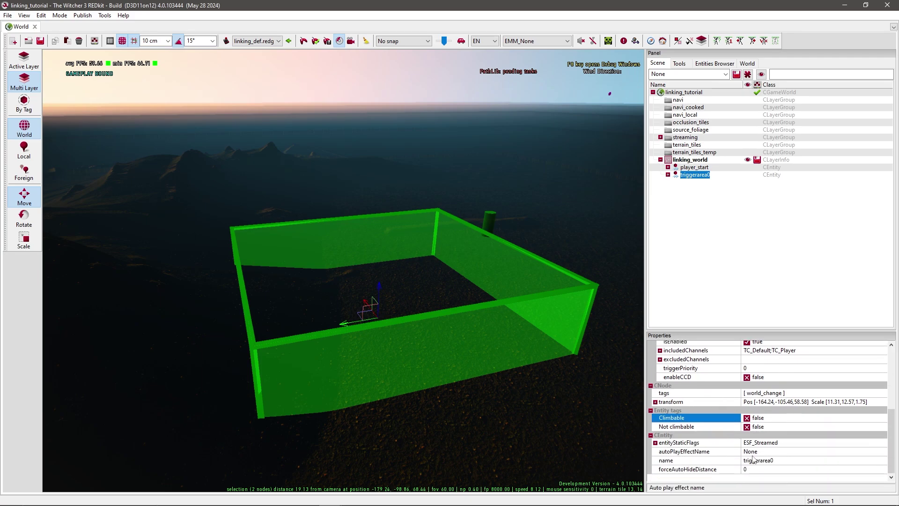
click(777, 462)
double_click(777, 462)
key(ctrl+v)
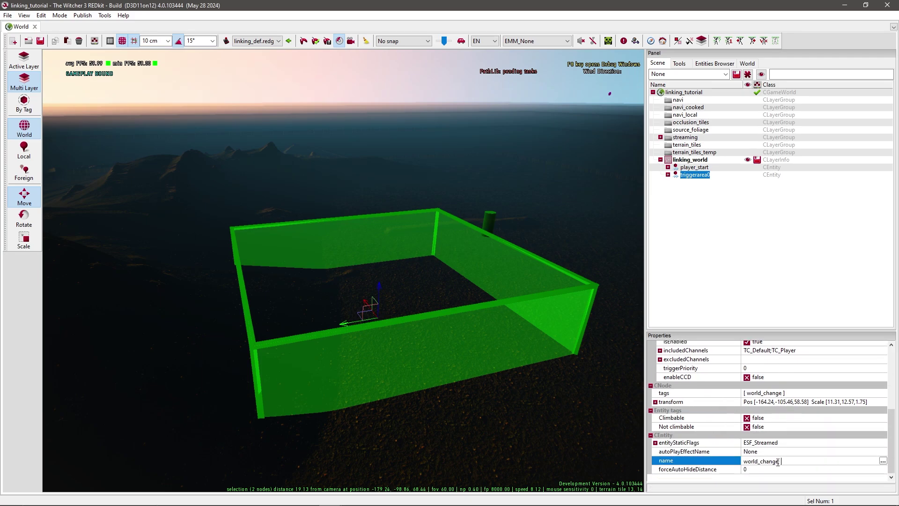
click(789, 451)
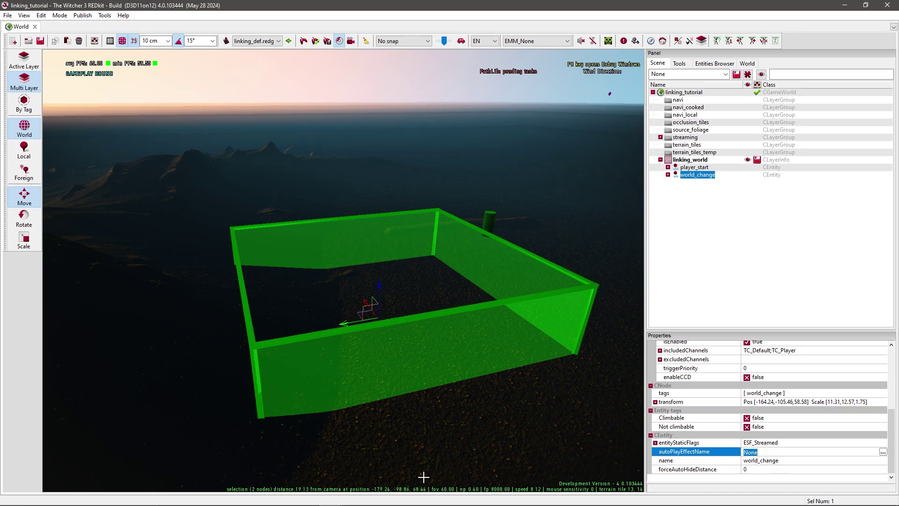
In the linking_phase Quest Editor, set the second Pause block's triggerTag to world_change and save the phase.
click(331, 497)
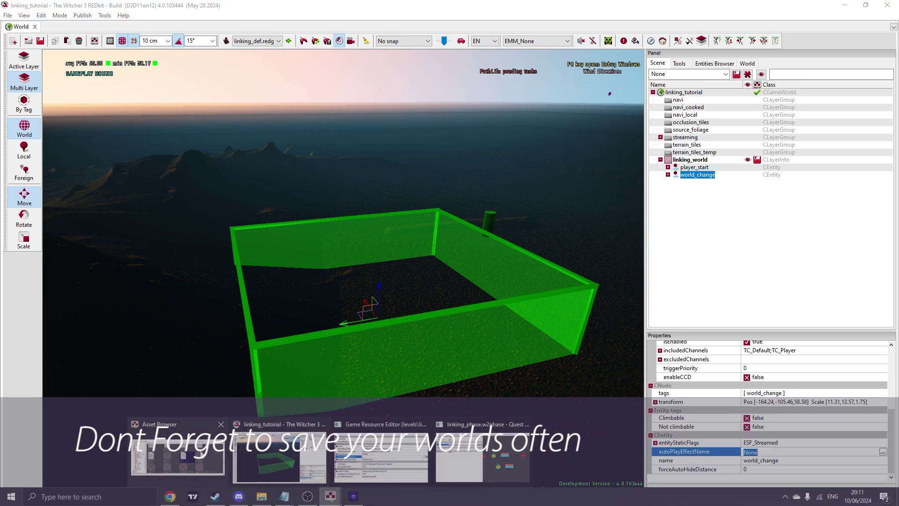
click(505, 457)
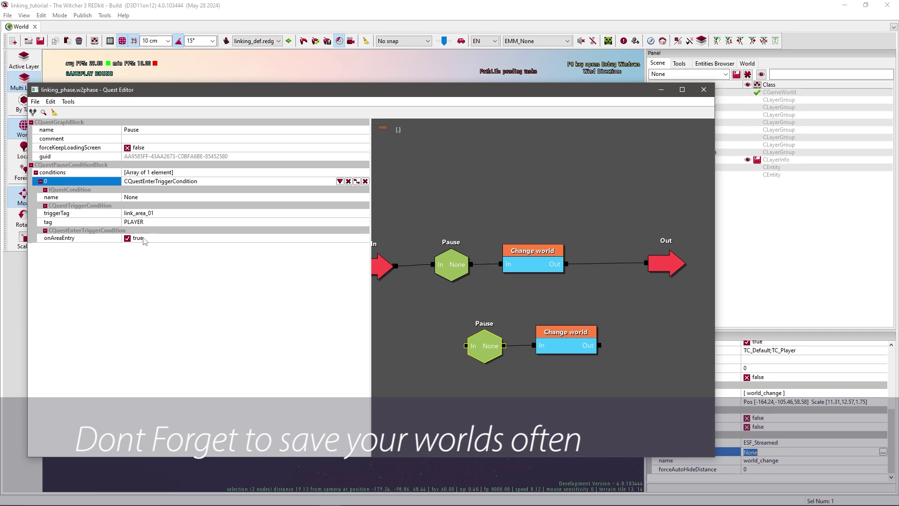
click(220, 213)
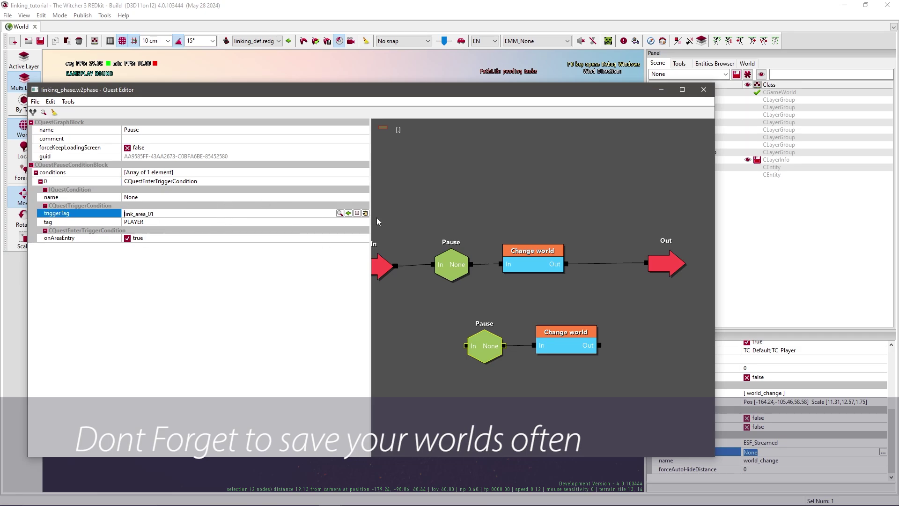
drag(618, 95, 527, 92)
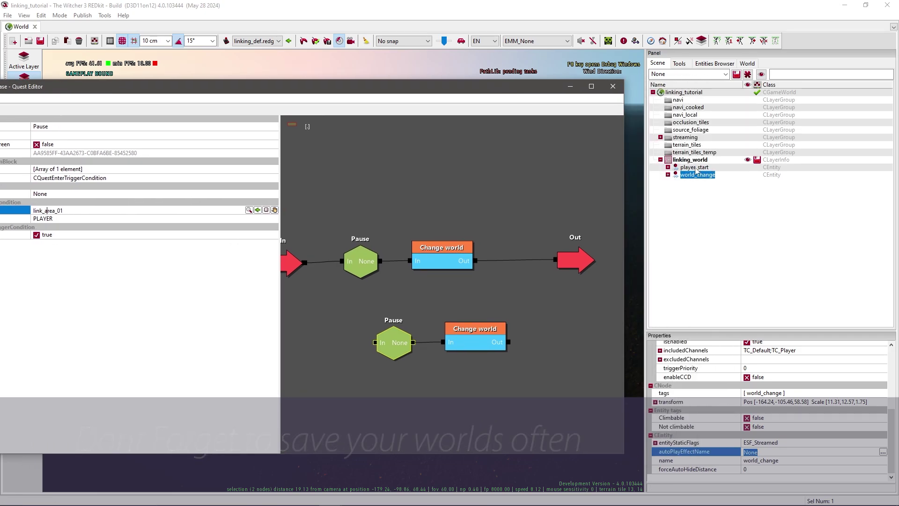
drag(435, 90, 548, 95)
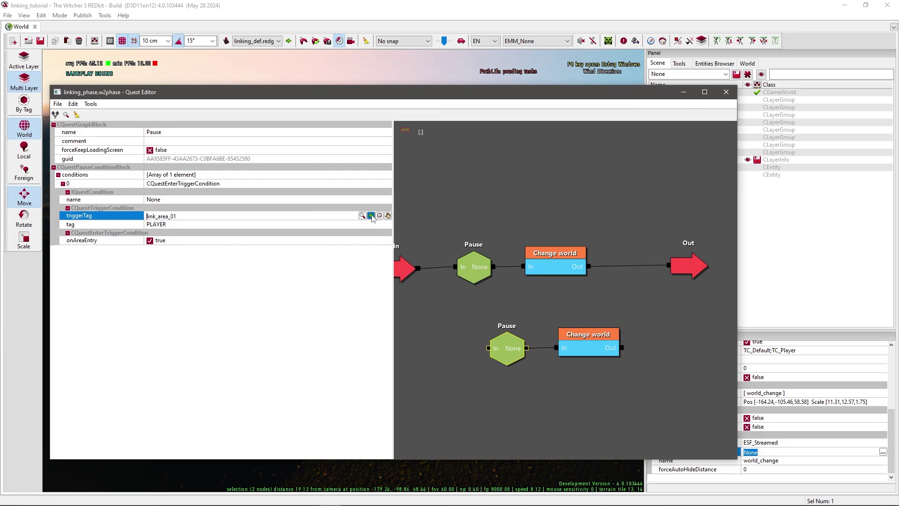
click(325, 226)
click(567, 201)
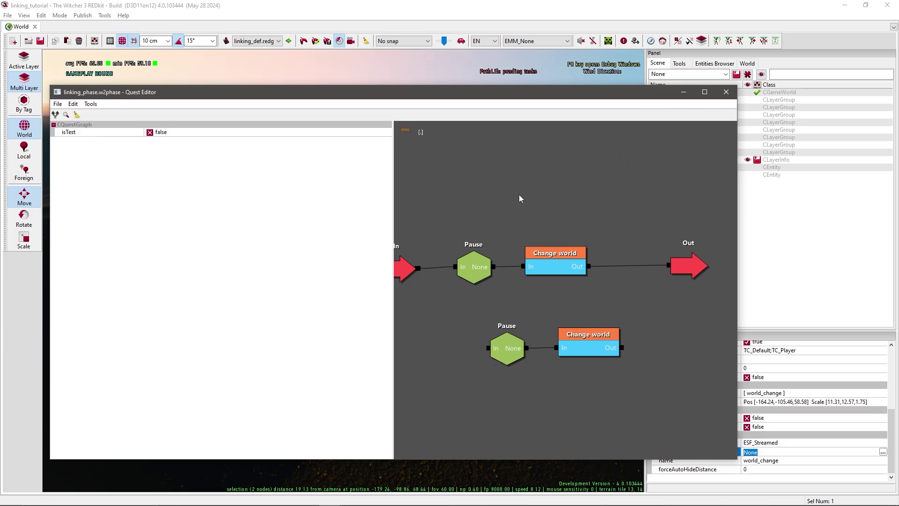
click(58, 104)
click(71, 115)
Place the second Pause and Change world pair above the main row, and detach the Out block from the chain, moving it aside.
drag(593, 344, 638, 205)
drag(506, 349, 519, 208)
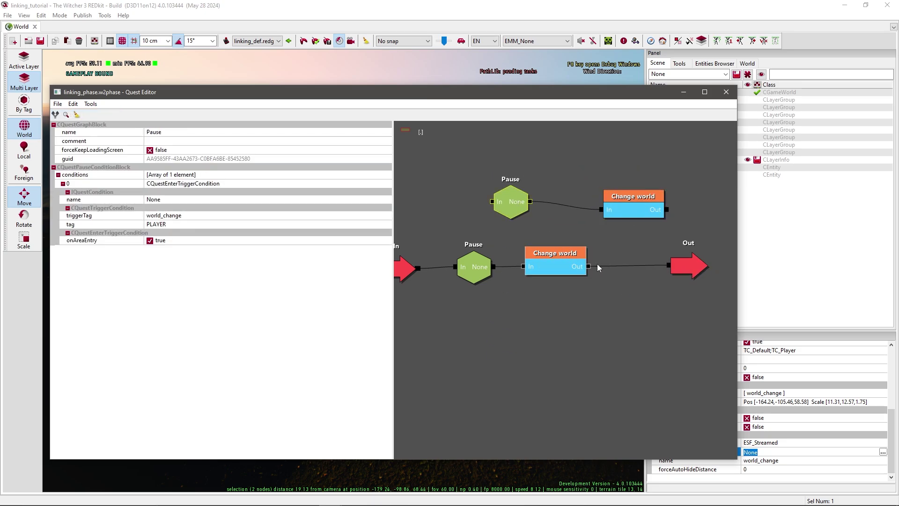
right_click(699, 266)
click(734, 323)
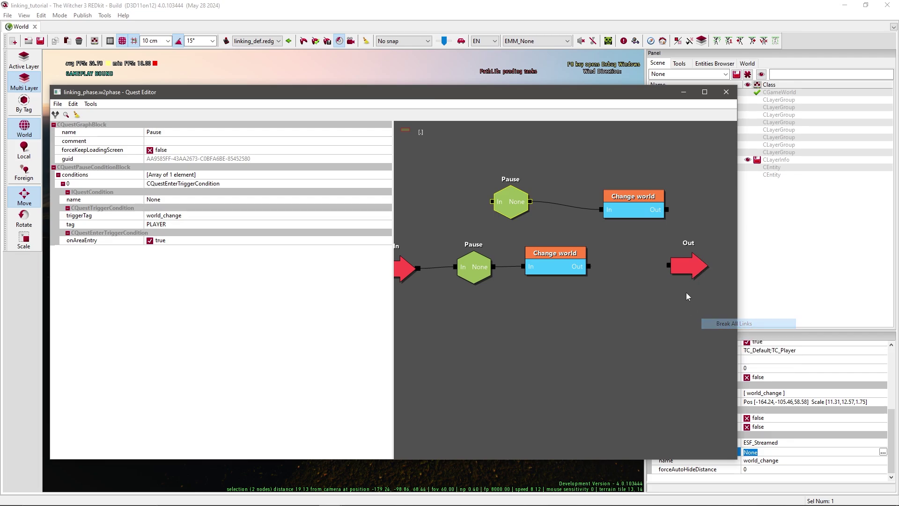
drag(688, 267, 720, 260)
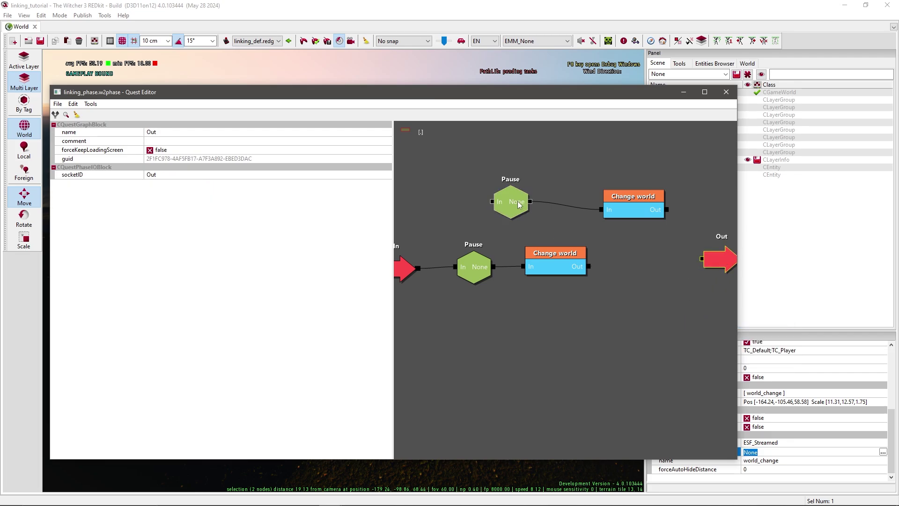
Link the first Change world to the world_change Pause, and loop the Novigrad Change world's output back to the first Pause.
click(517, 203)
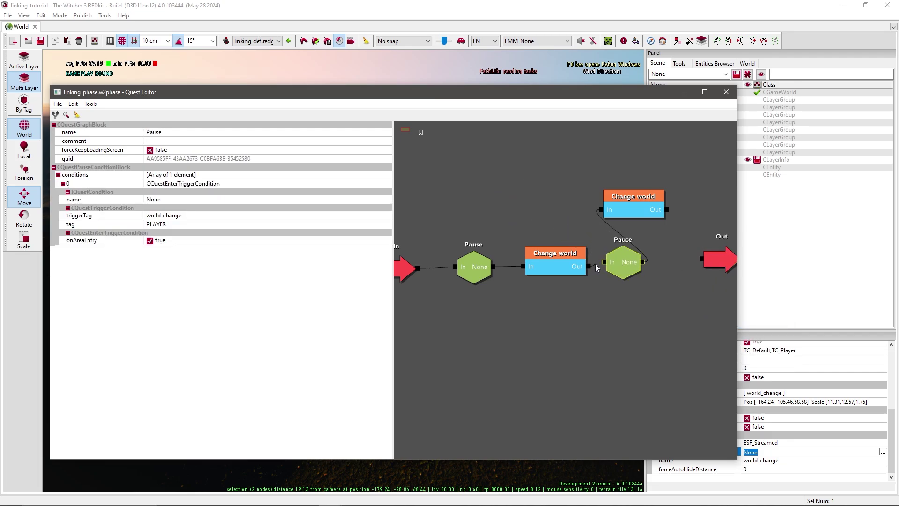
drag(596, 267, 604, 263)
drag(673, 136, 454, 268)
drag(644, 197, 574, 175)
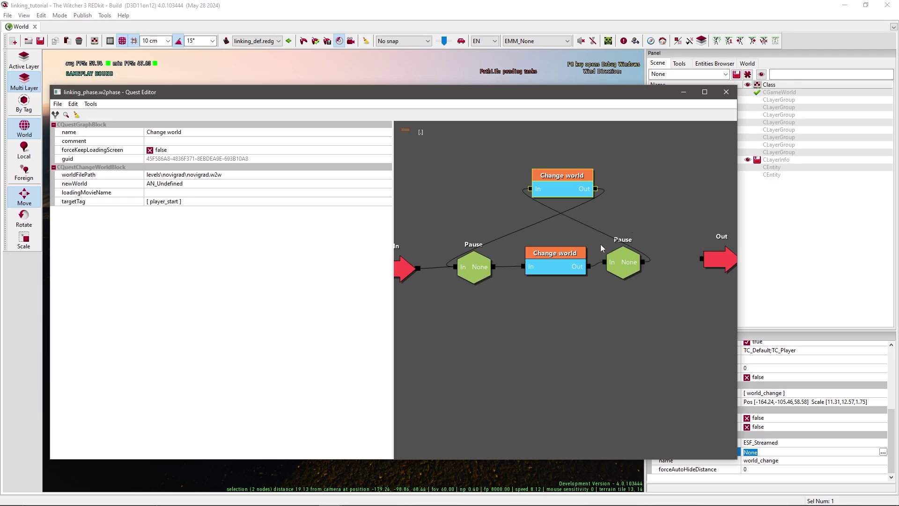
click(620, 262)
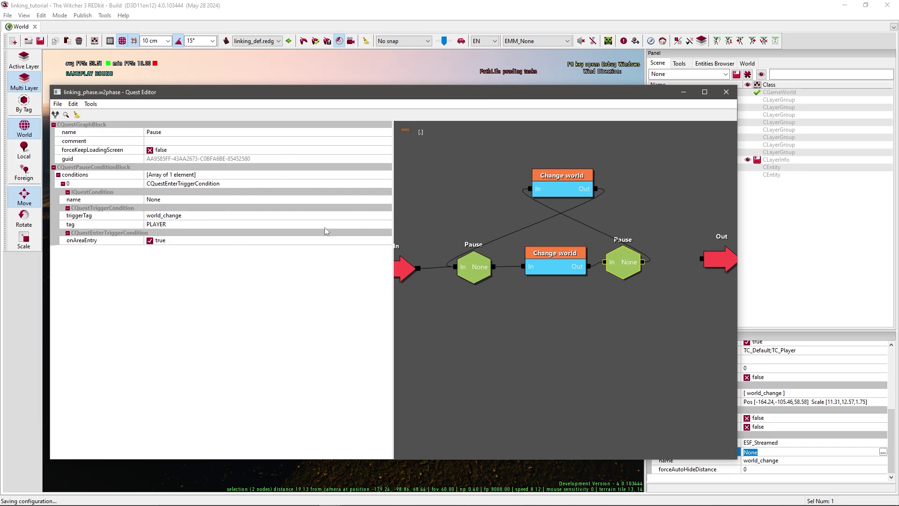
Switch to the Asset Browser and open the novigrad.w2w world.
click(387, 71)
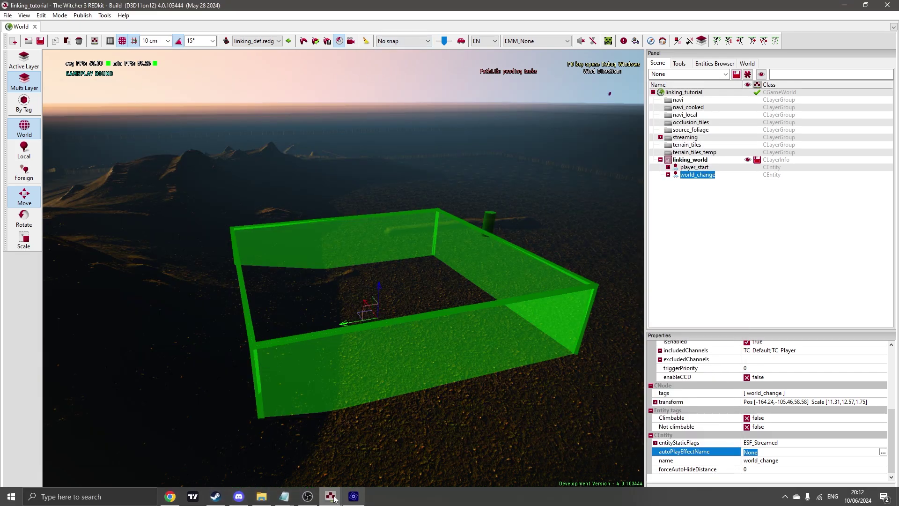
mouse_move(330, 495)
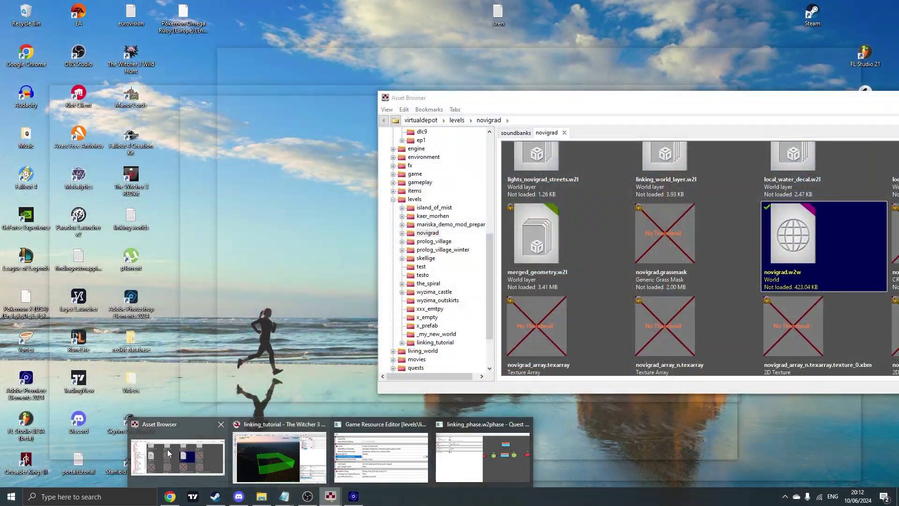
click(169, 453)
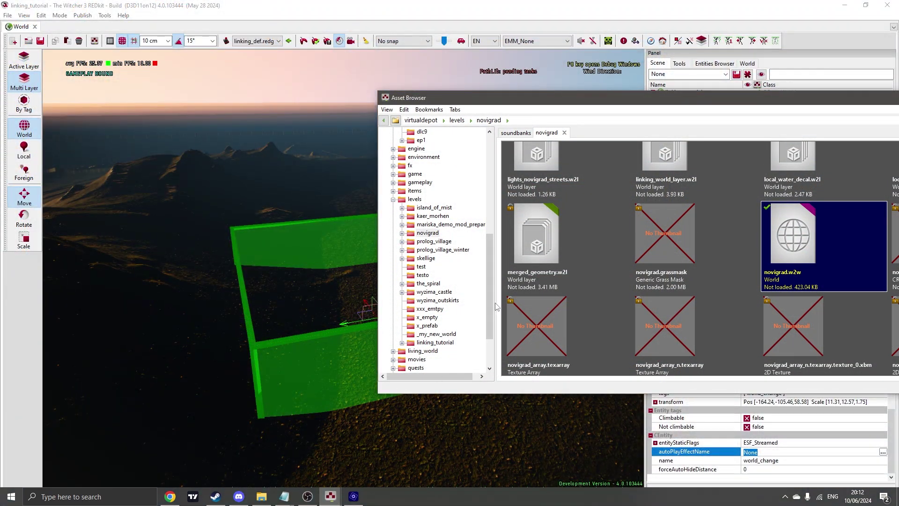
double_click(805, 246)
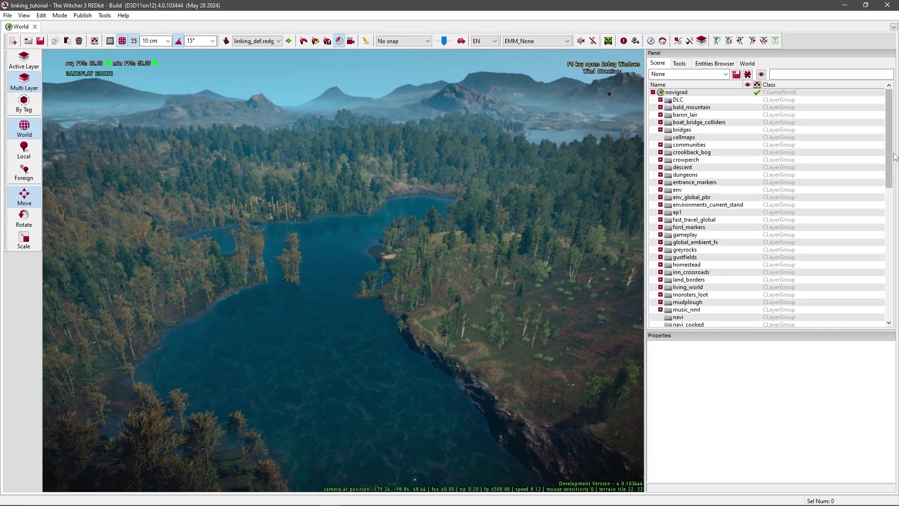
Show linking_world_layer in the Novigrad scene and expand its entities.
drag(888, 171, 895, 302)
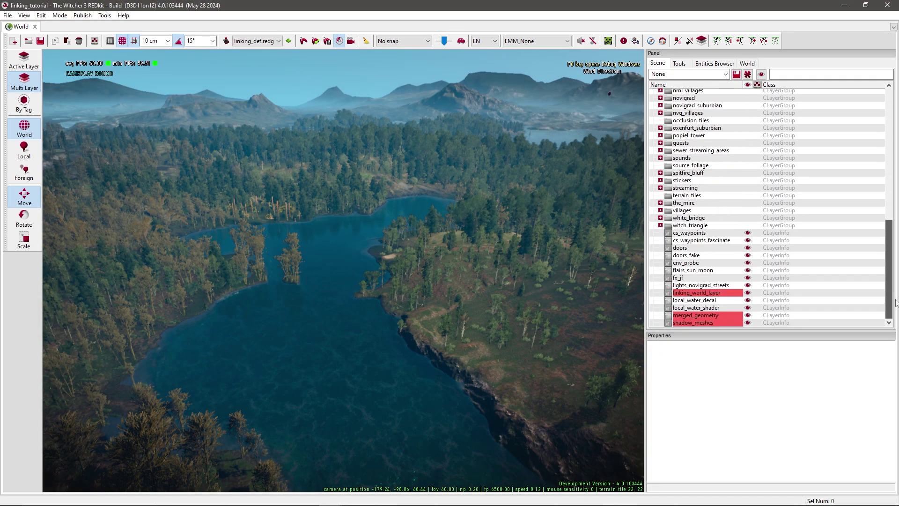
click(697, 292)
right_click(680, 294)
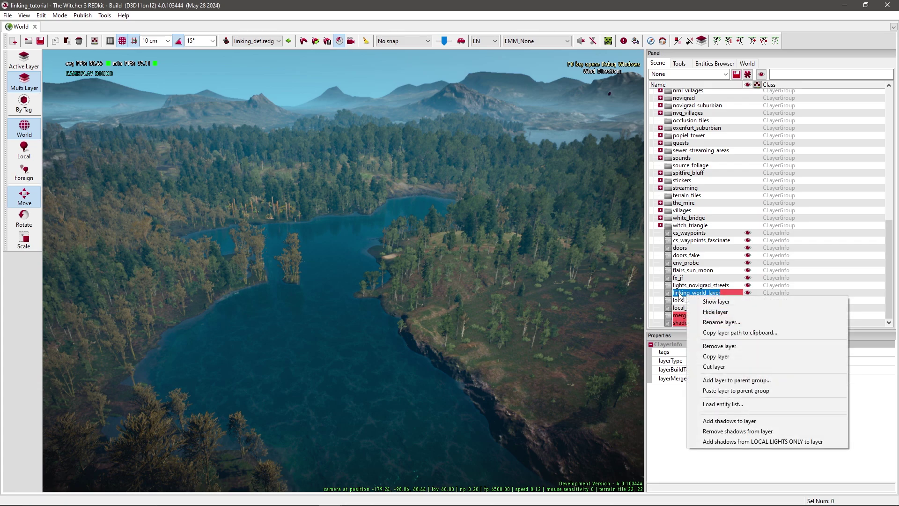
right_click(679, 294)
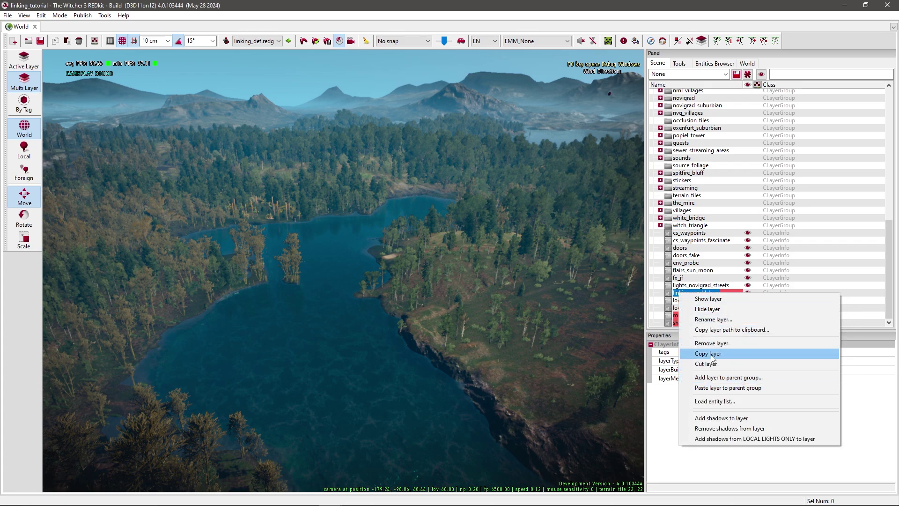
click(709, 298)
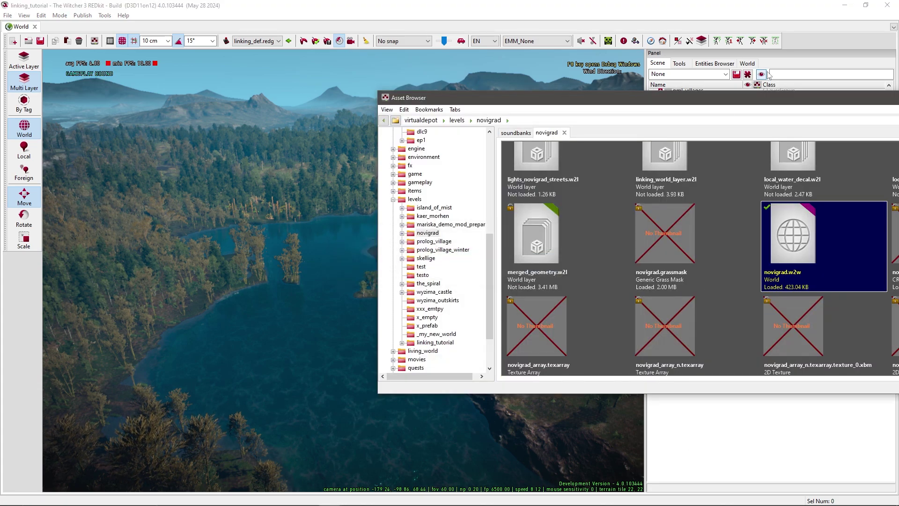
click(770, 75)
click(661, 293)
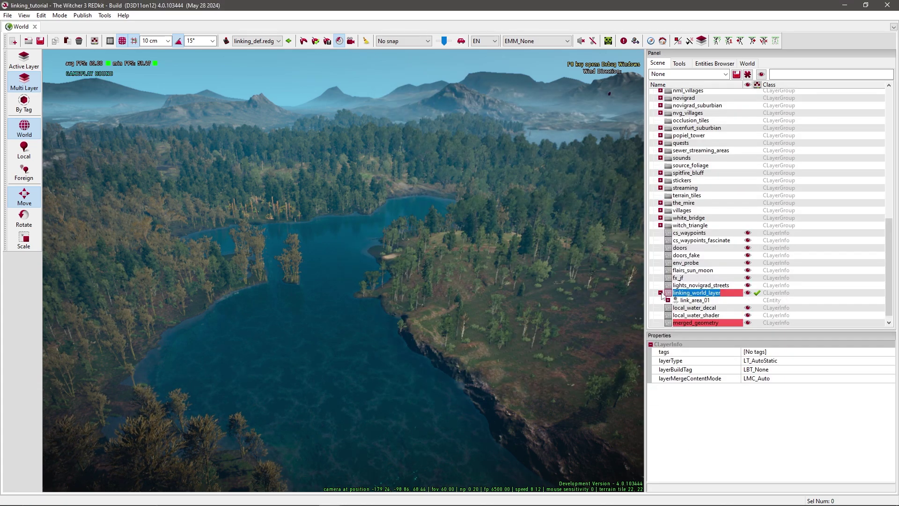
Add a navigation waypoint to linking_world_layer on the ground a short distance outside link_area_01.
click(693, 301)
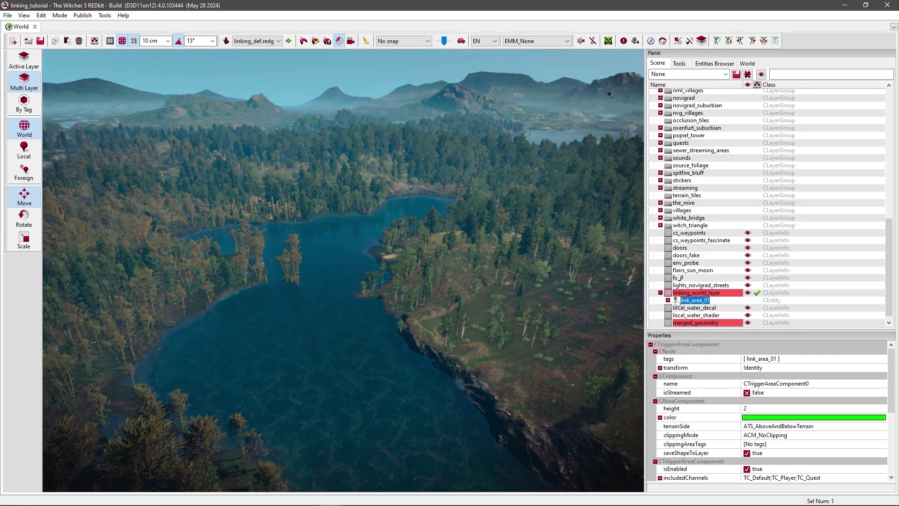
double_click(668, 302)
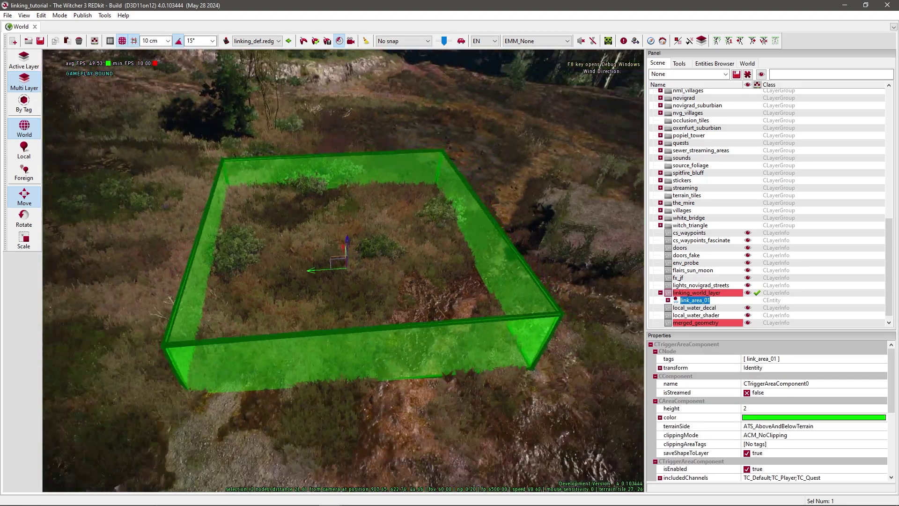
mouse_move(343, 271)
right_down()
mouse_move(243, 234)
mouse_move(403, 262)
mouse_move(305, 272)
mouse_move(356, 276)
right_up()
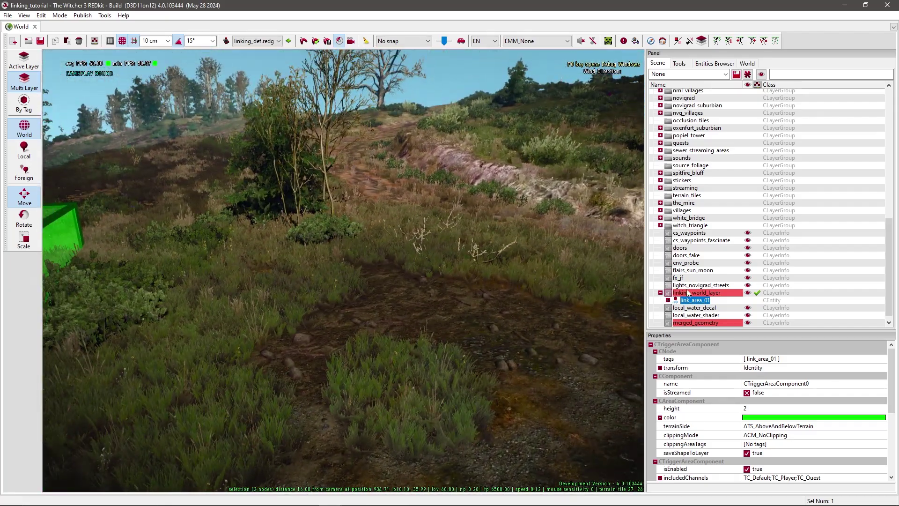
click(688, 292)
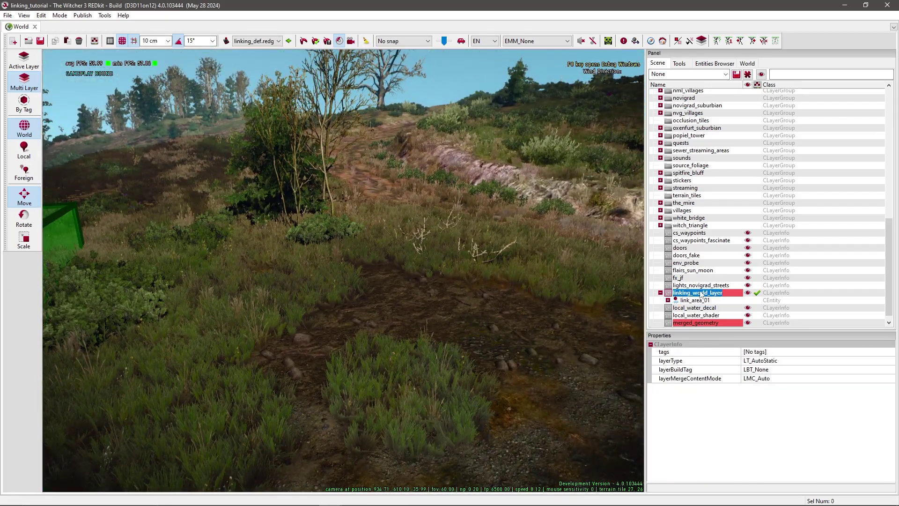
right_click(460, 307)
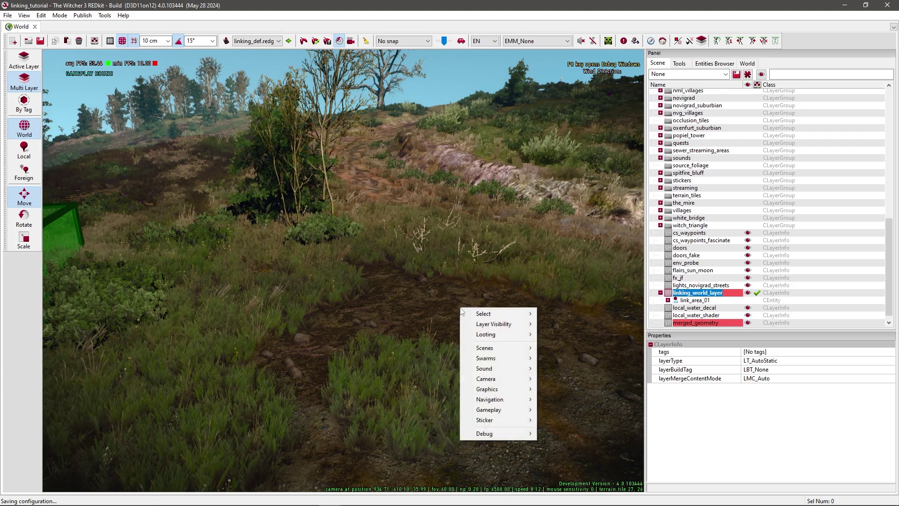
mouse_move(512, 399)
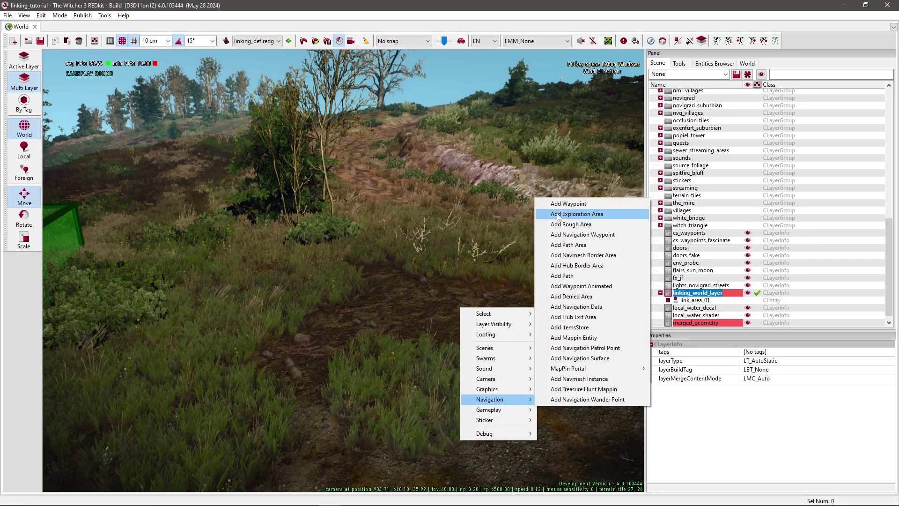
click(575, 212)
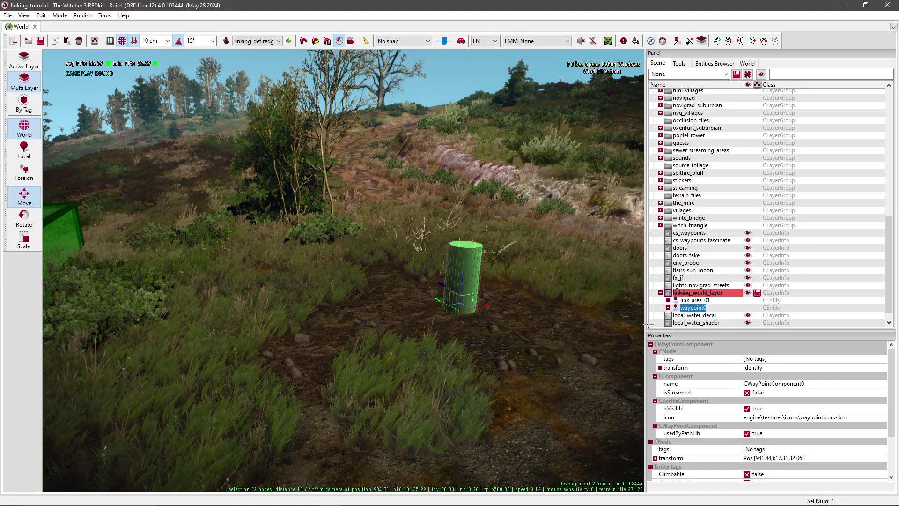
Tag both the new waypoint's component and its entity node with player_start.
click(761, 358)
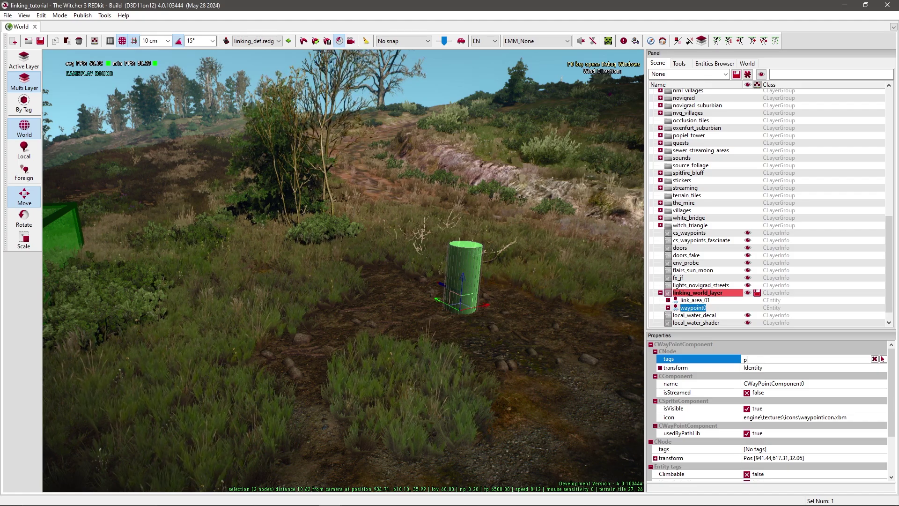
text(player_start)
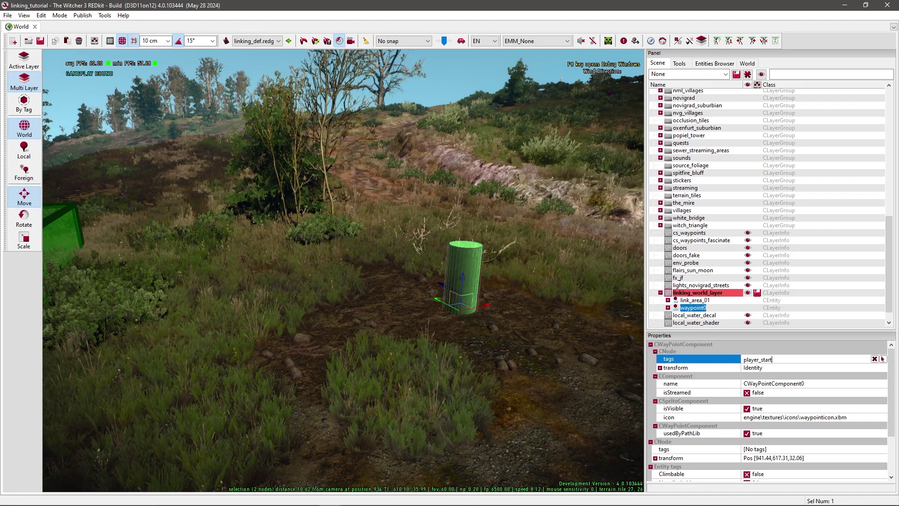
click(772, 367)
click(768, 360)
double_click(768, 360)
key(ctrl+c)
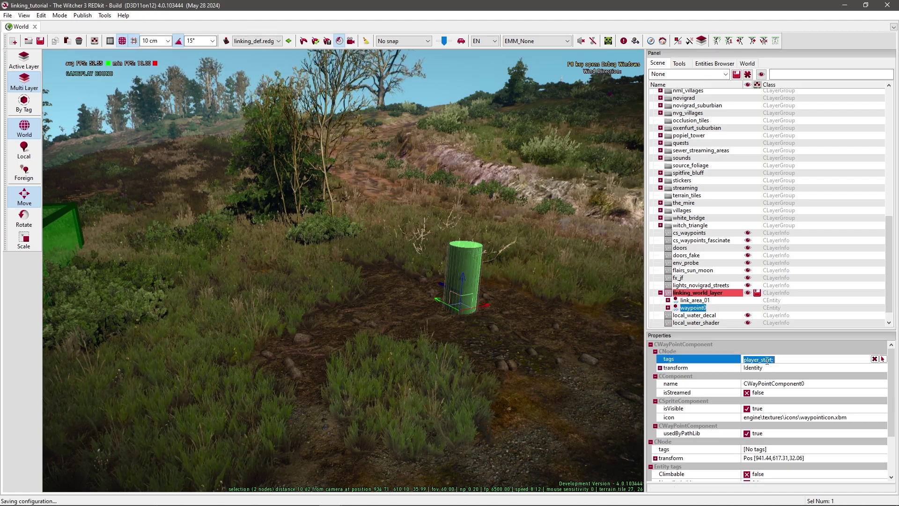
scroll(766, 418, down, 1)
click(777, 433)
key(ctrl+v)
Rename the waypoint entity to player_start and save the Novigrad world changes.
scroll(778, 435, down, 2)
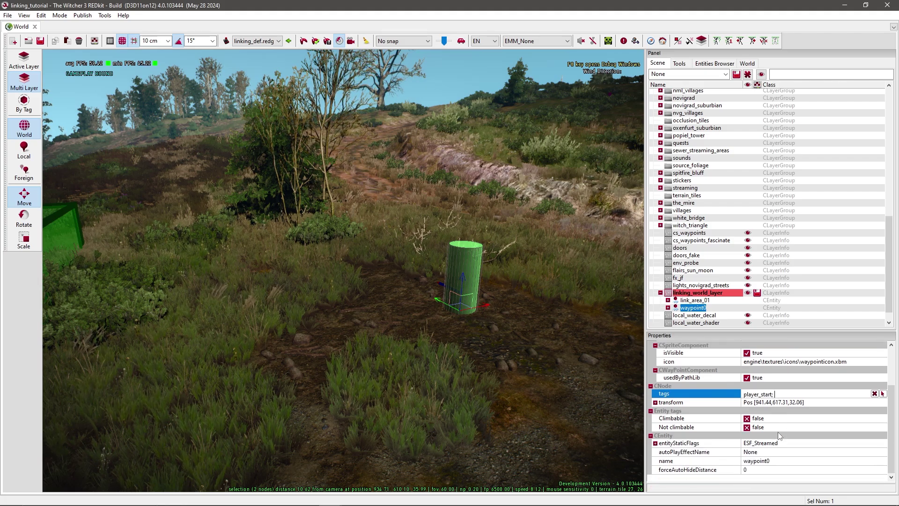
click(773, 460)
text(player_start)
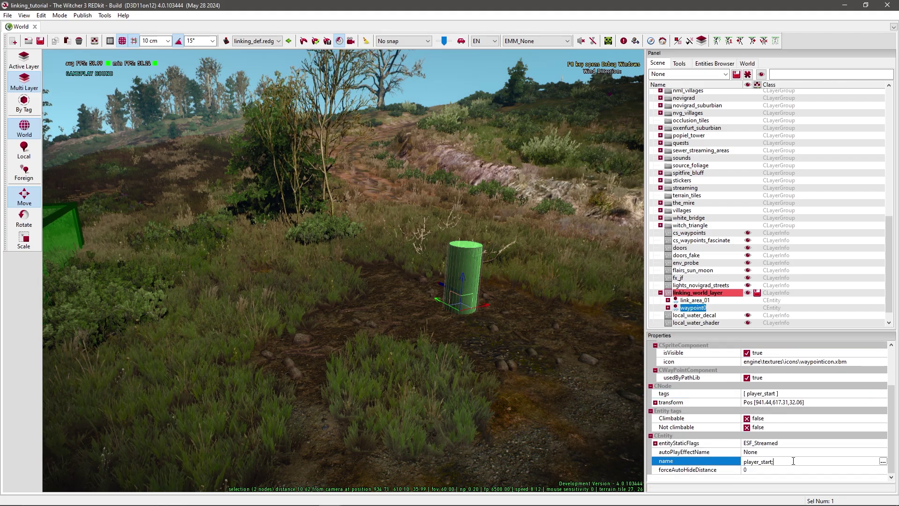
click(775, 451)
click(557, 382)
right_drag(568, 372, 568, 371)
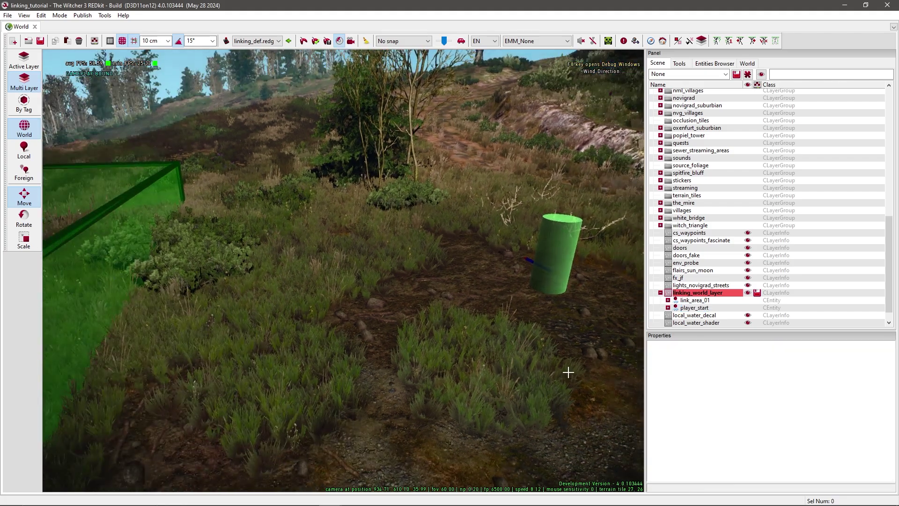
key(ctrl+s)
Set newWorld to AN_NMLandNovigrad on the linking_phase Change world block that loads novigrad.w2w.
click(330, 497)
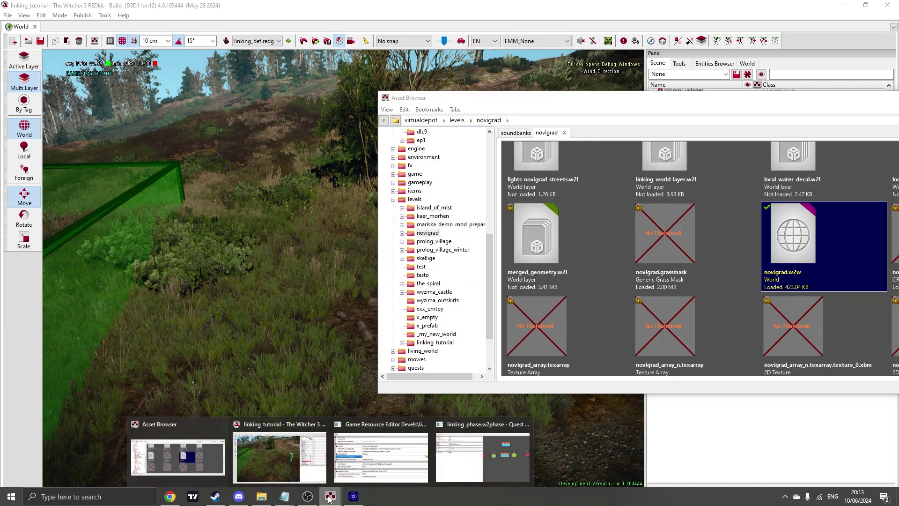
click(496, 456)
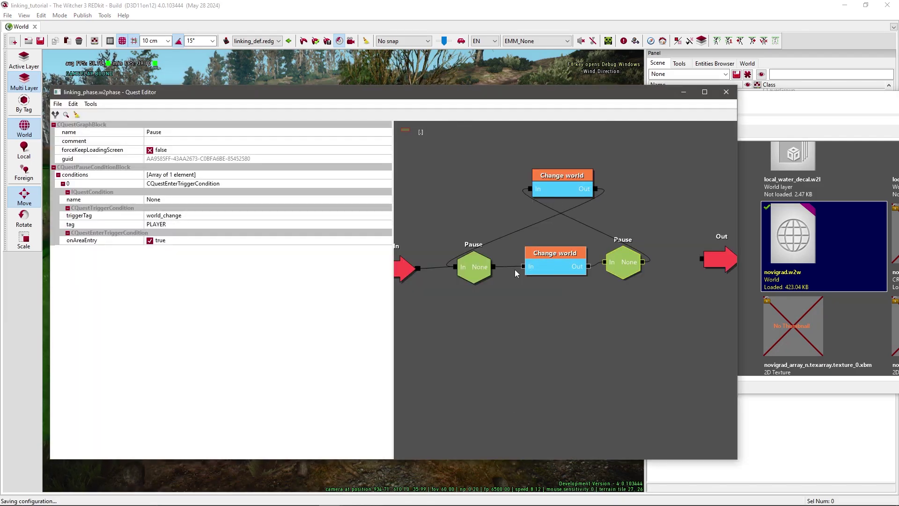
click(574, 185)
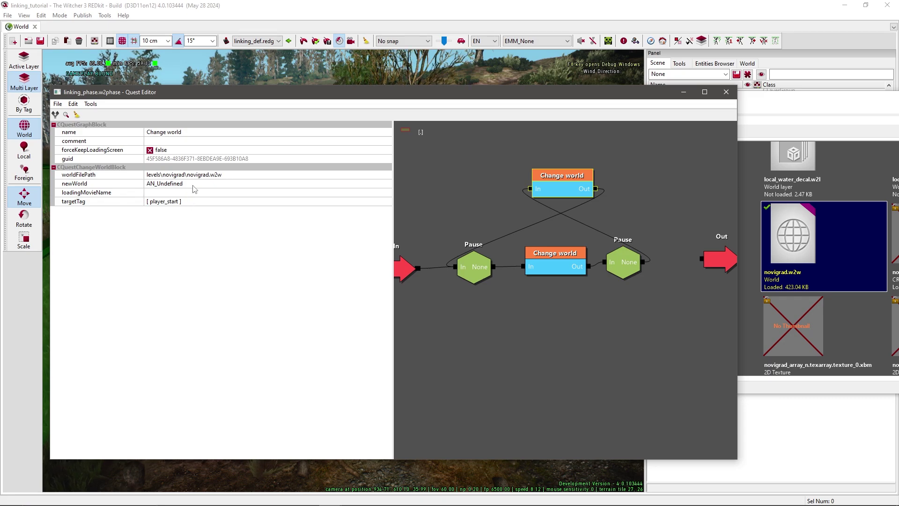
click(89, 183)
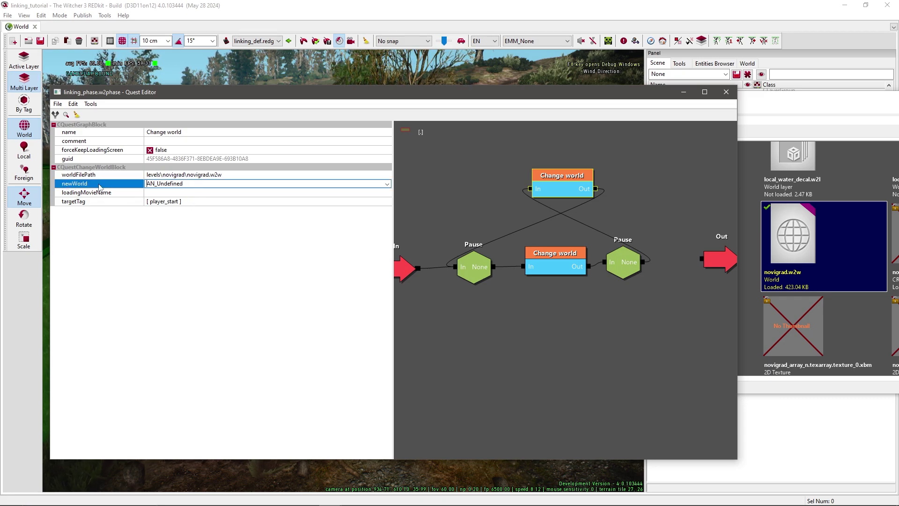
click(386, 184)
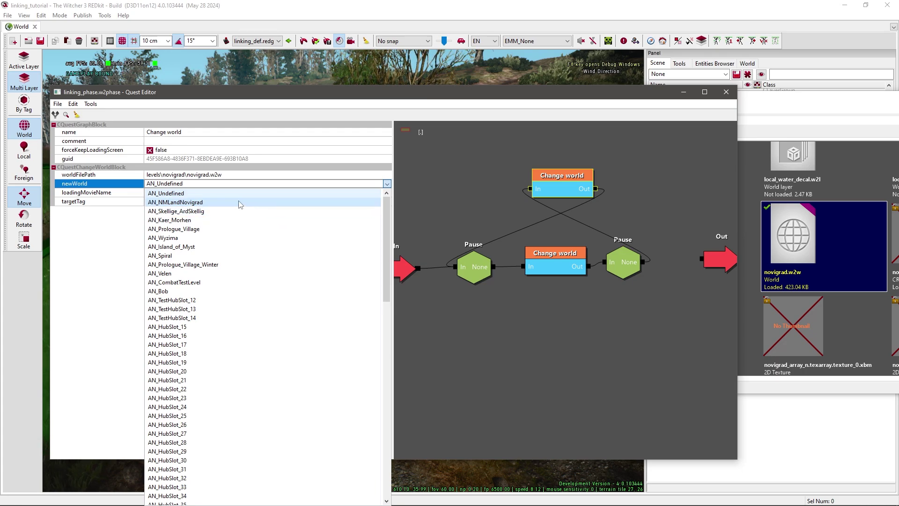
click(199, 202)
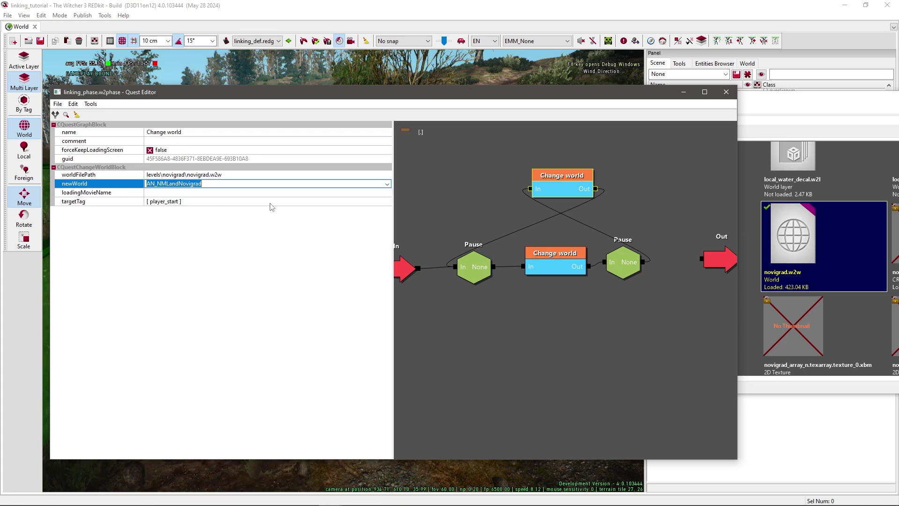
click(427, 188)
Save linking_phase and minimize its Quest Editor window.
click(73, 104)
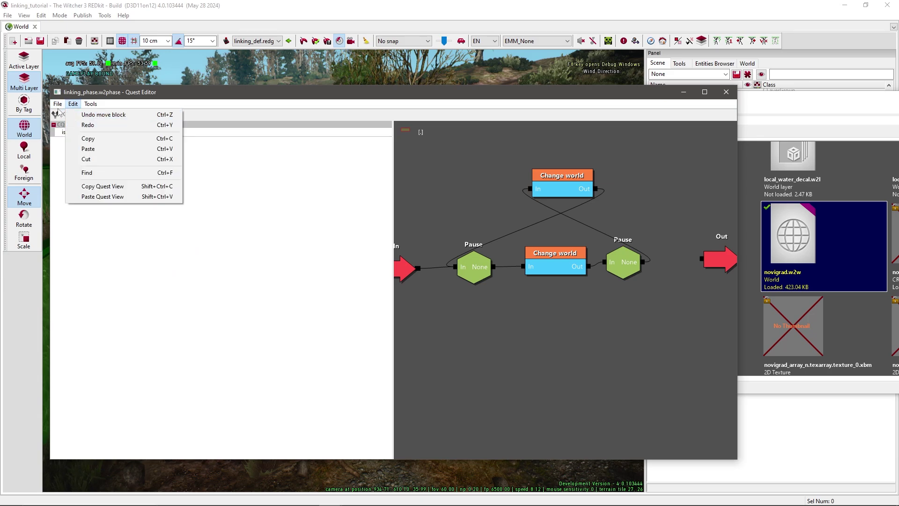
click(72, 115)
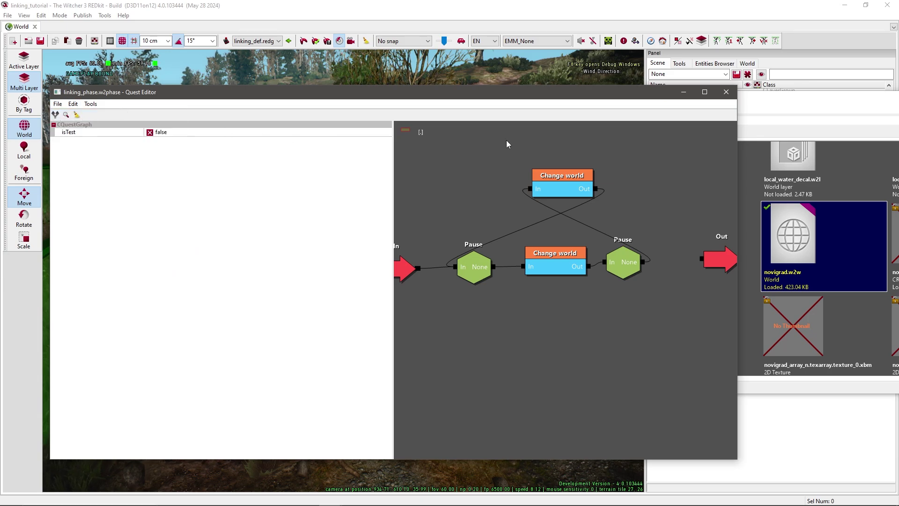
click(684, 91)
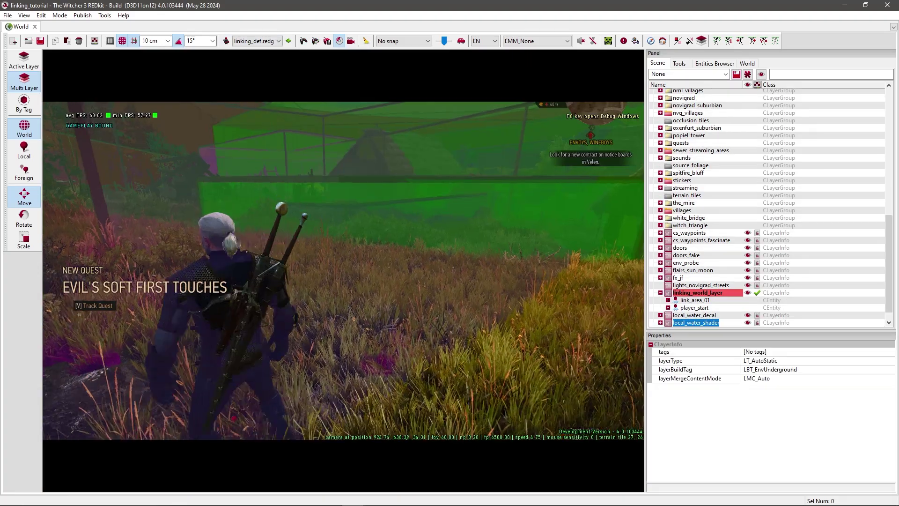
Playtest the two-way link by walking the player into the trigger area in linking_tutorial and into link_area_01 in Novigrad.
key(w)
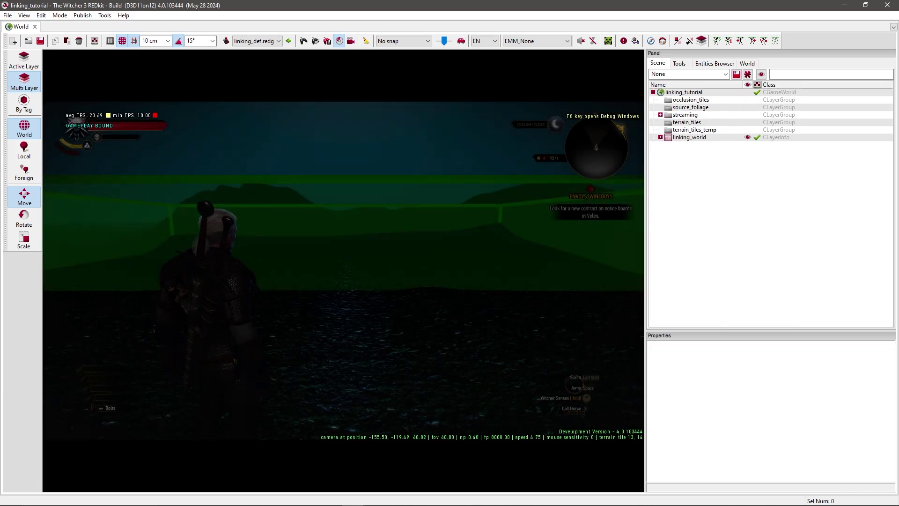
key(w)
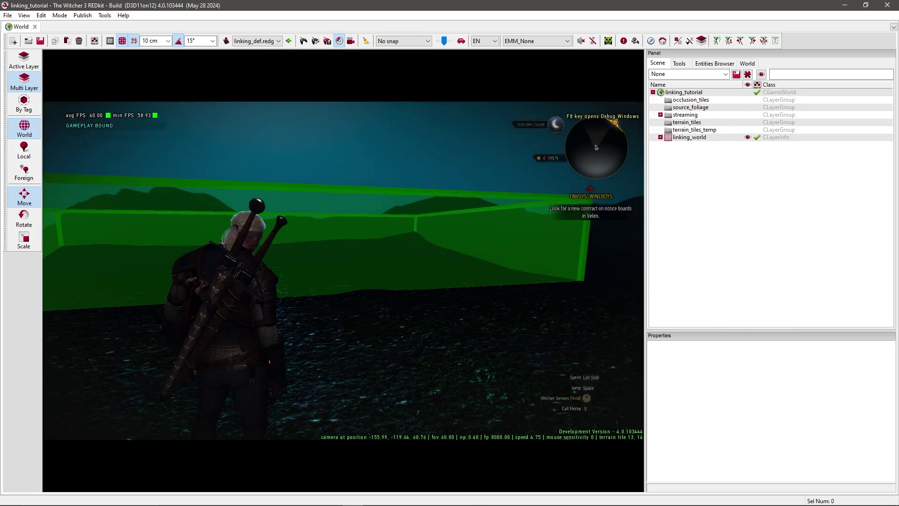
key(w)
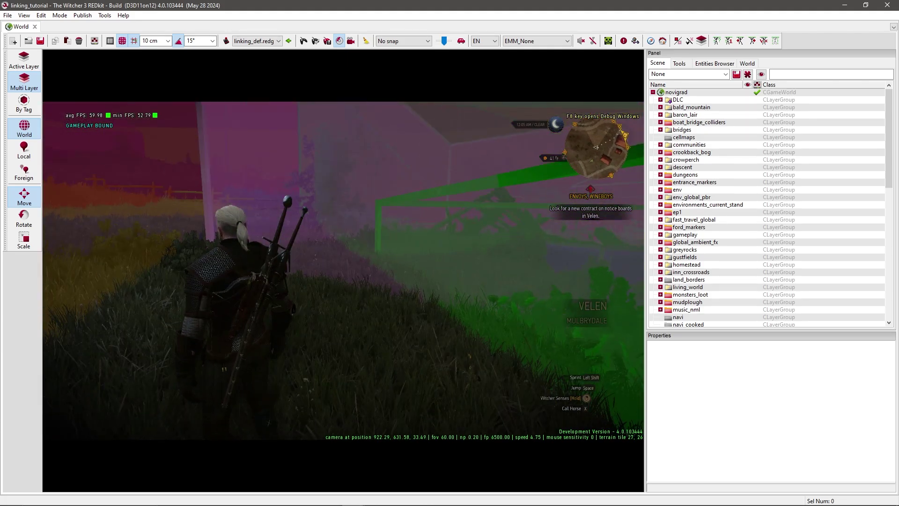
key(w)
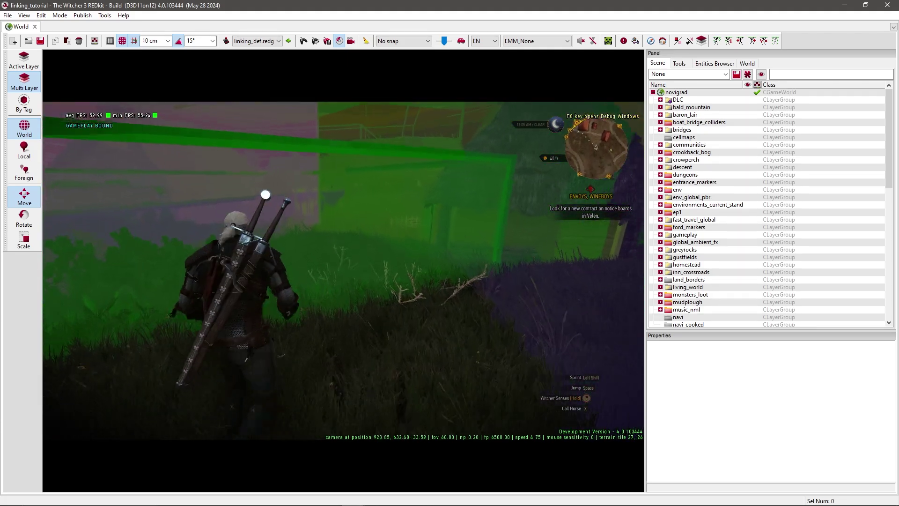
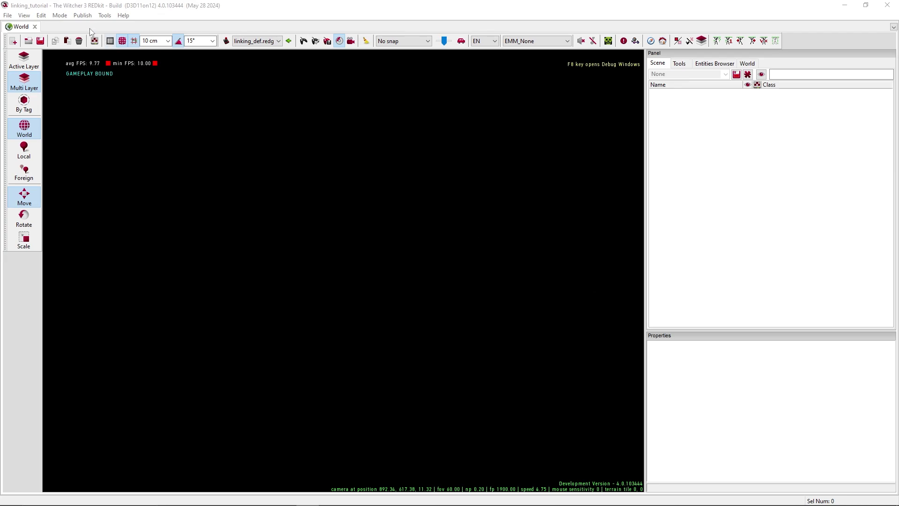
Begin saving and publishing the mod project with the name linking_test, version 1 and the description "description".
click(82, 15)
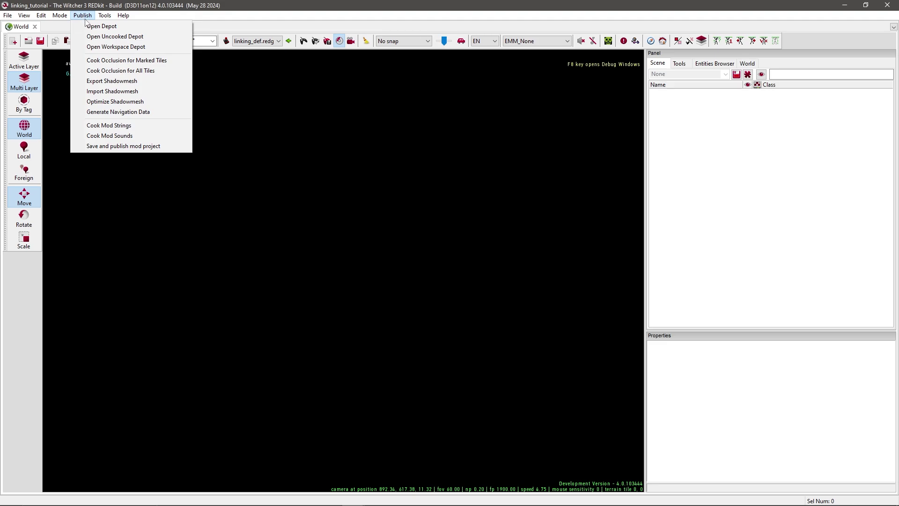
click(131, 146)
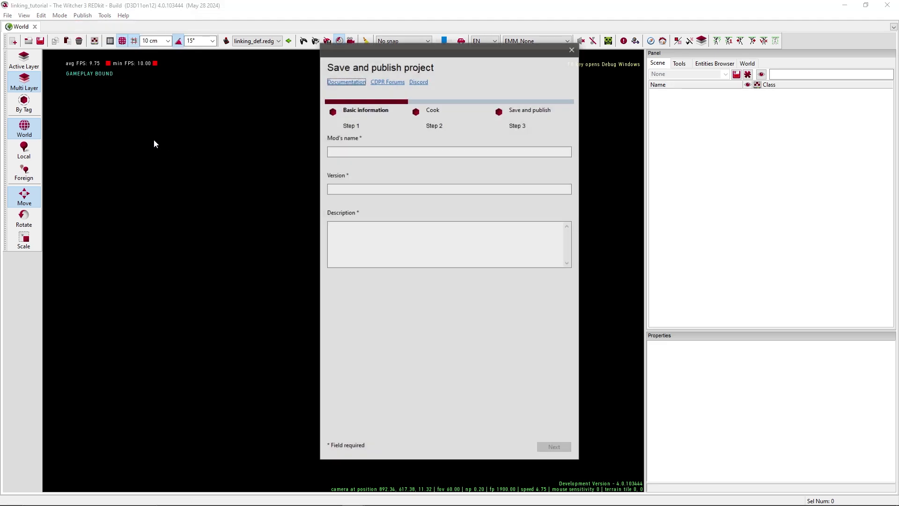
click(359, 152)
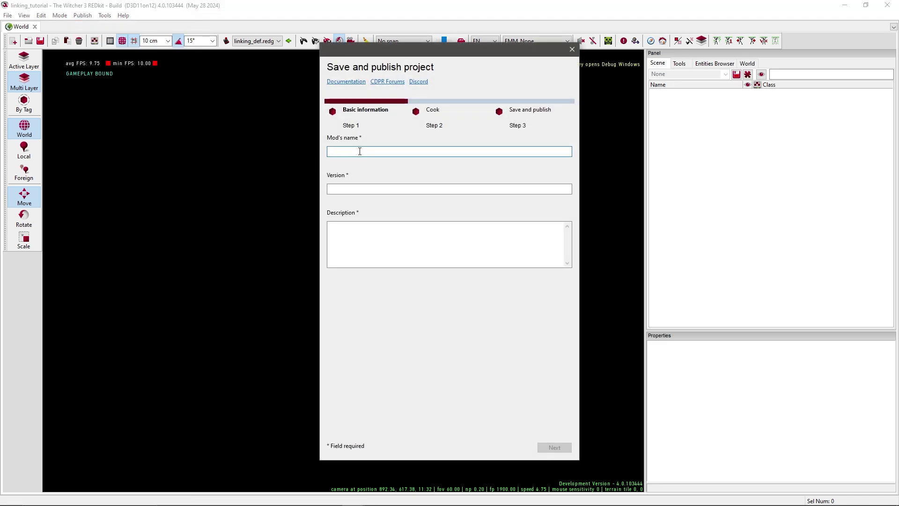
text(linking_test)
click(378, 188)
text(1)
click(367, 235)
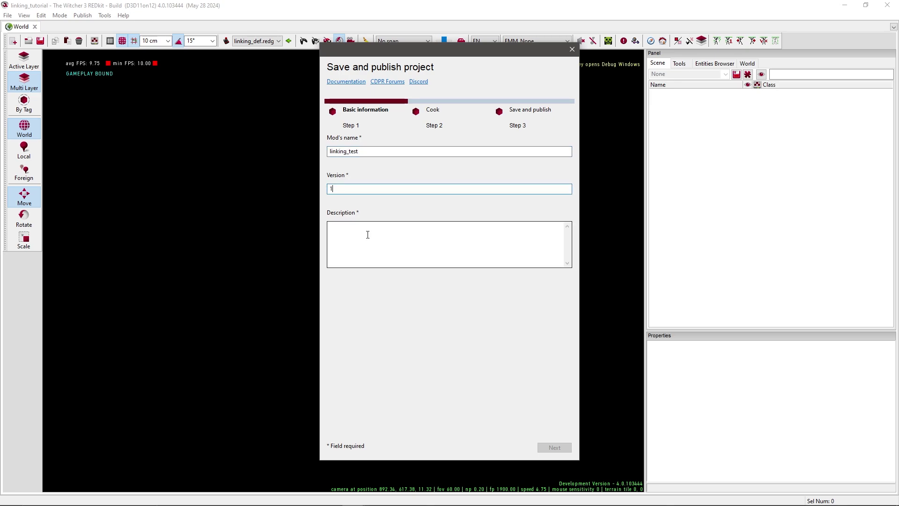
text(description)
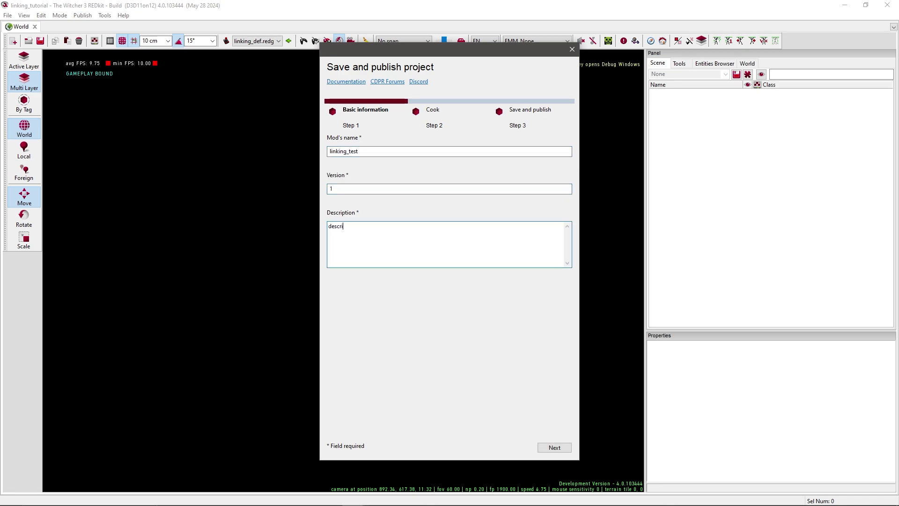
click(552, 448)
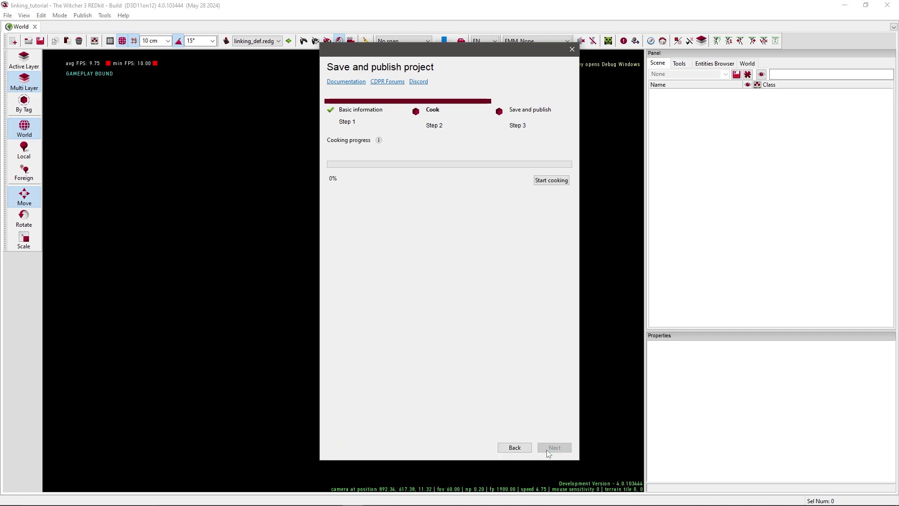
Cook the mod, install it to the game and close the publishing wizard.
click(553, 182)
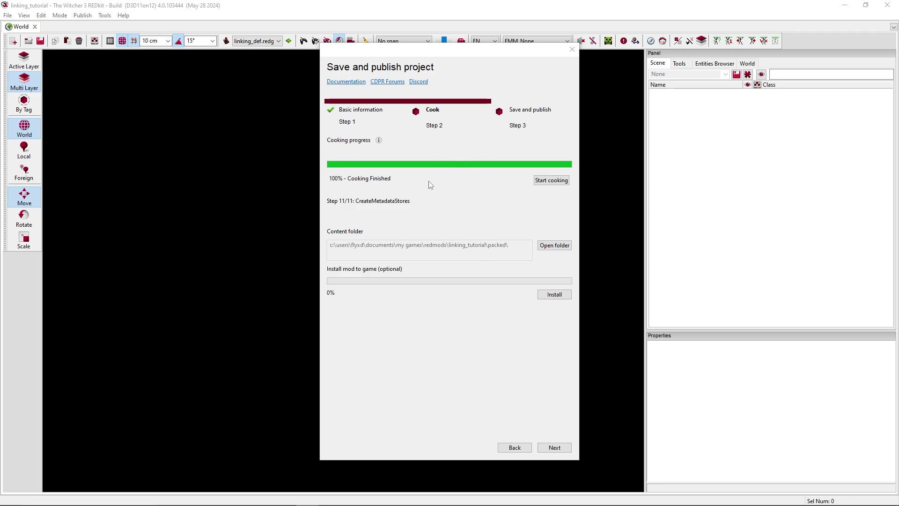
click(342, 274)
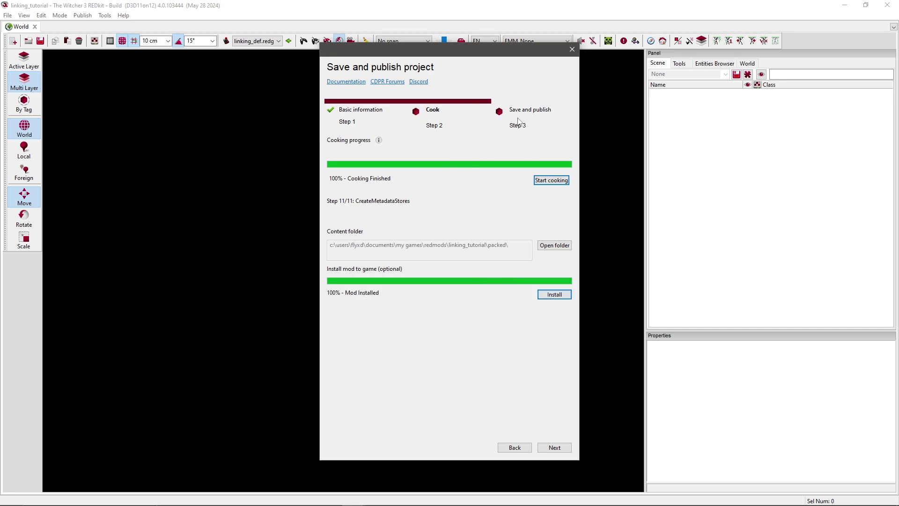
click(572, 49)
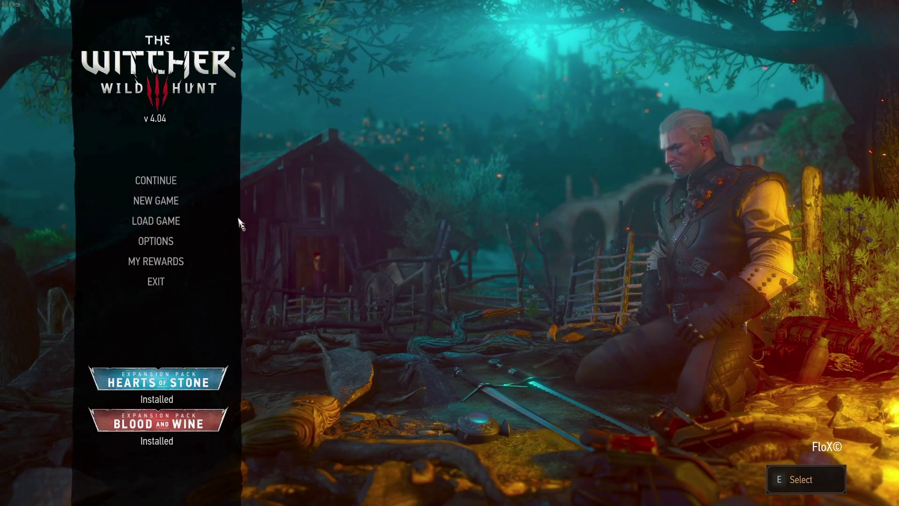
Switch to The Witcher 3: Wild Hunt, start a new Blood and Wine Only game on Just the Story! difficulty and dismiss the New Game + notice.
click(226, 201)
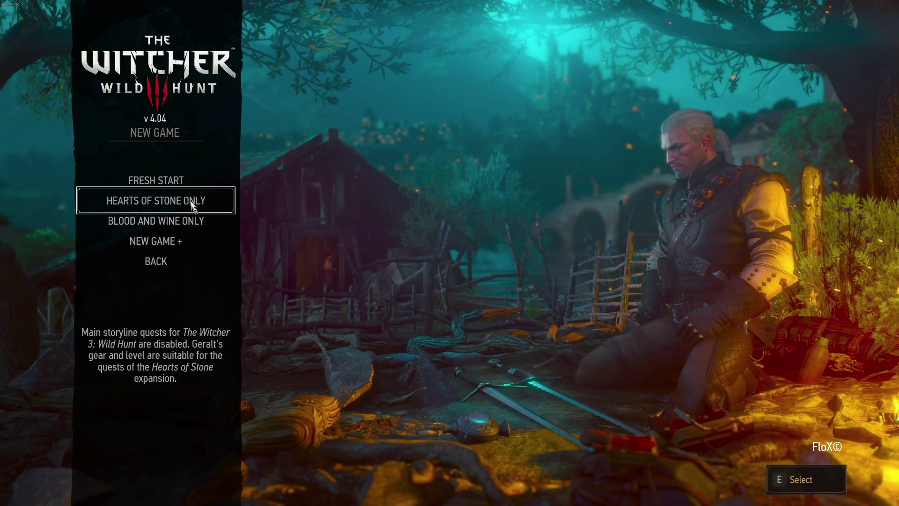
click(169, 228)
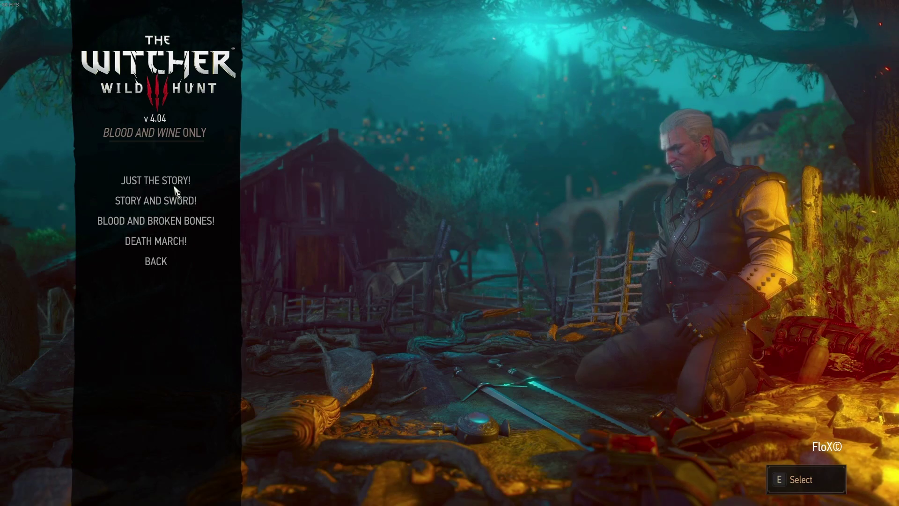
click(163, 191)
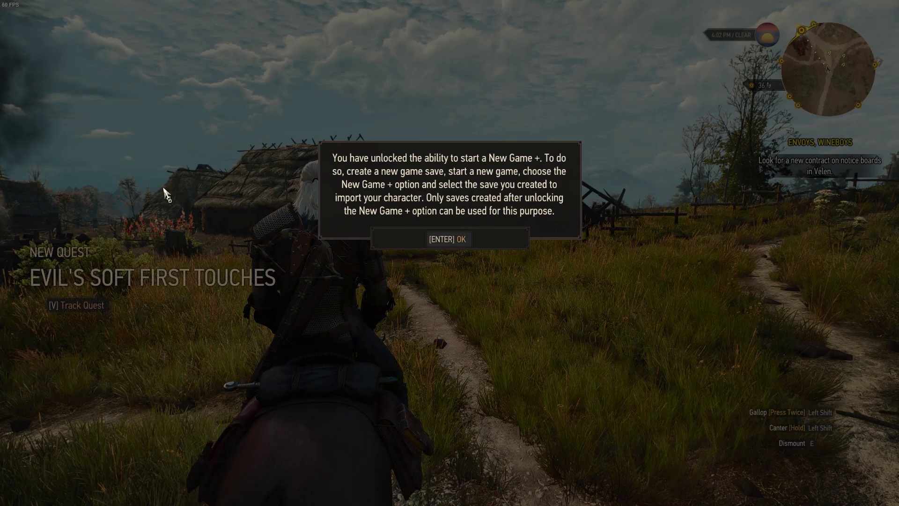
key(Return)
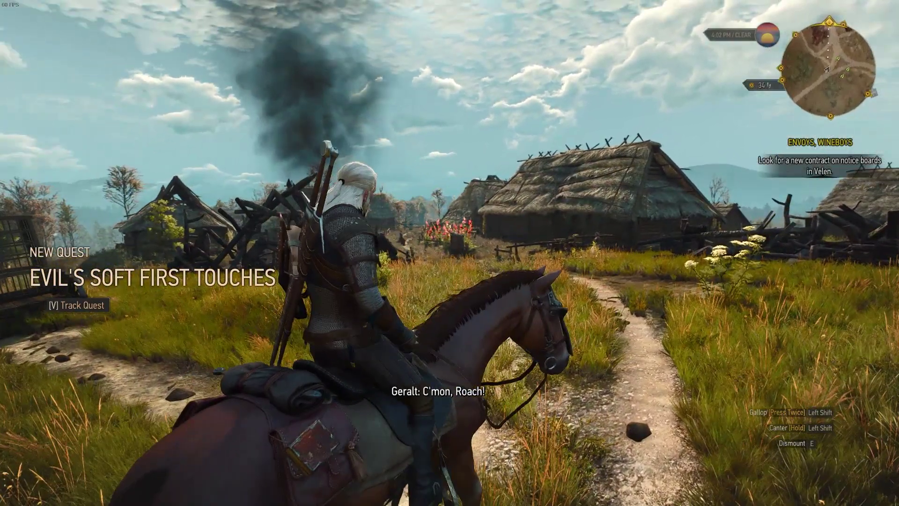
Dismount in Velen and run Geralt into the trigger areas of both worlds to test the installed two-way link.
key(space)
key(w)
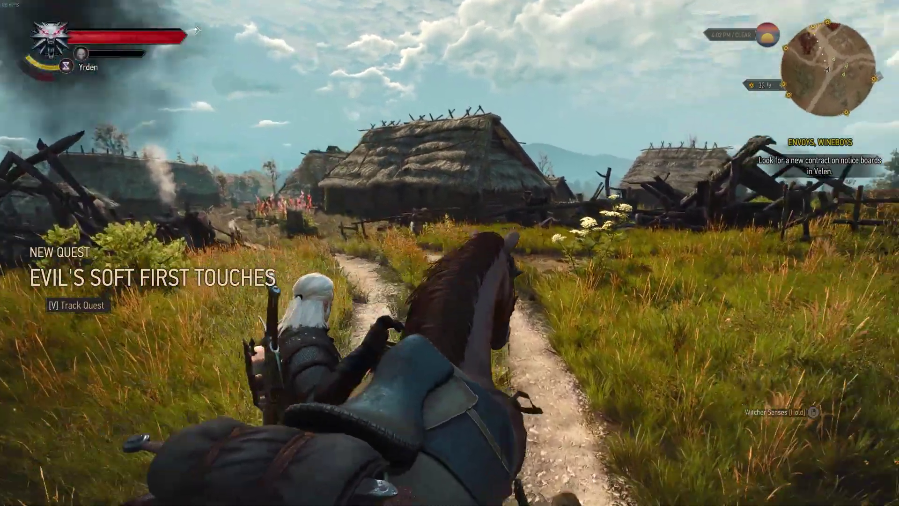
key(space)
key(e)
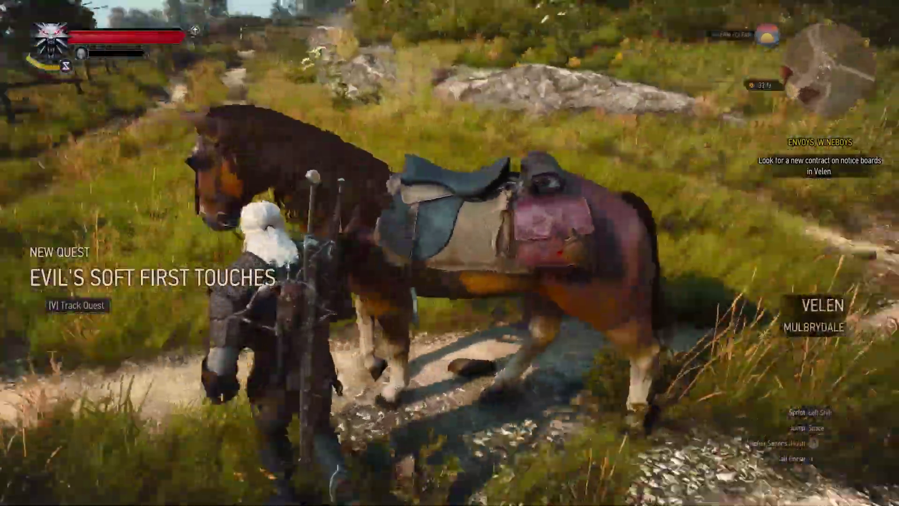
key(w)
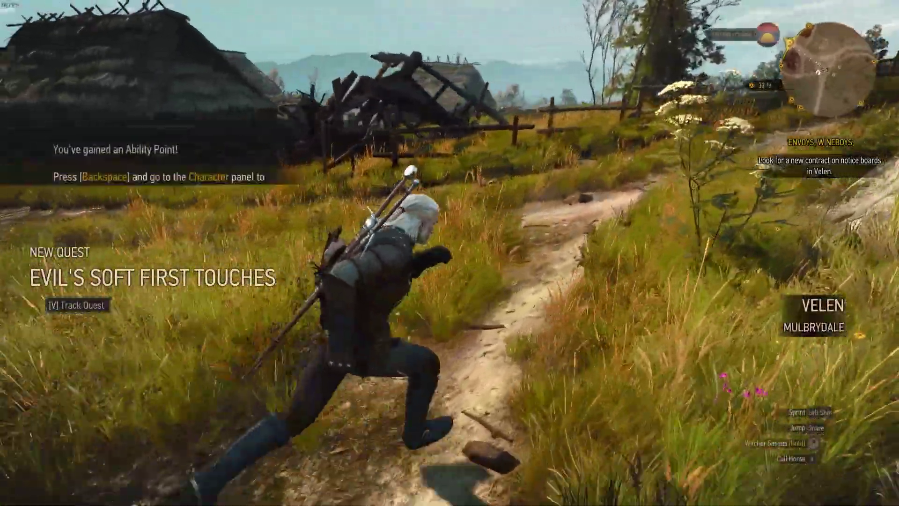
key(w)
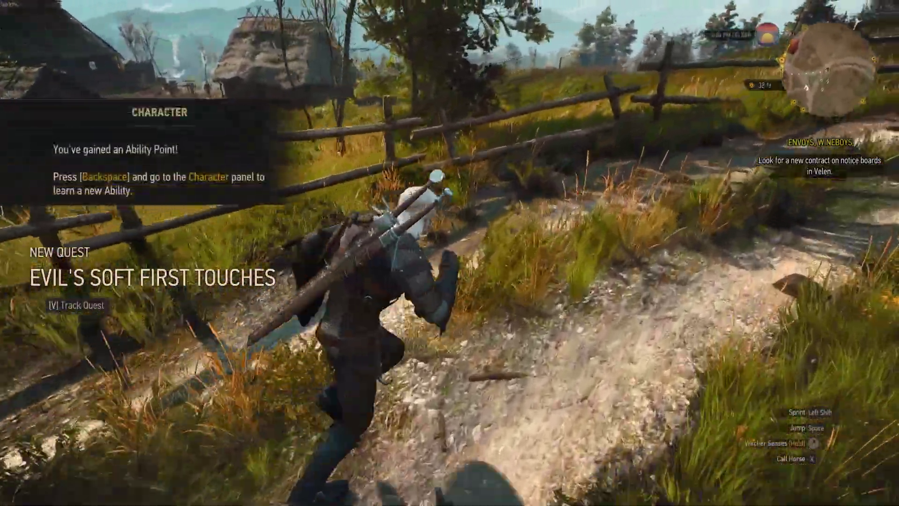
key(w)
key(space)
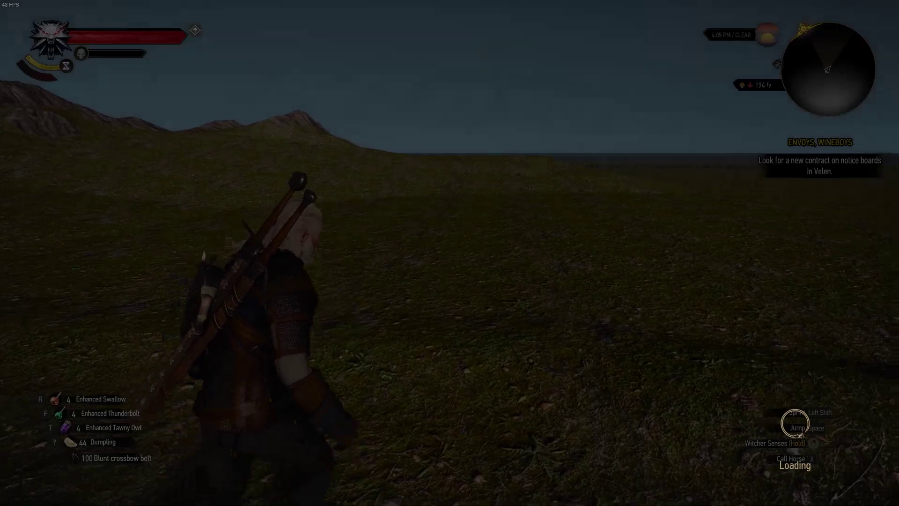
key(w)
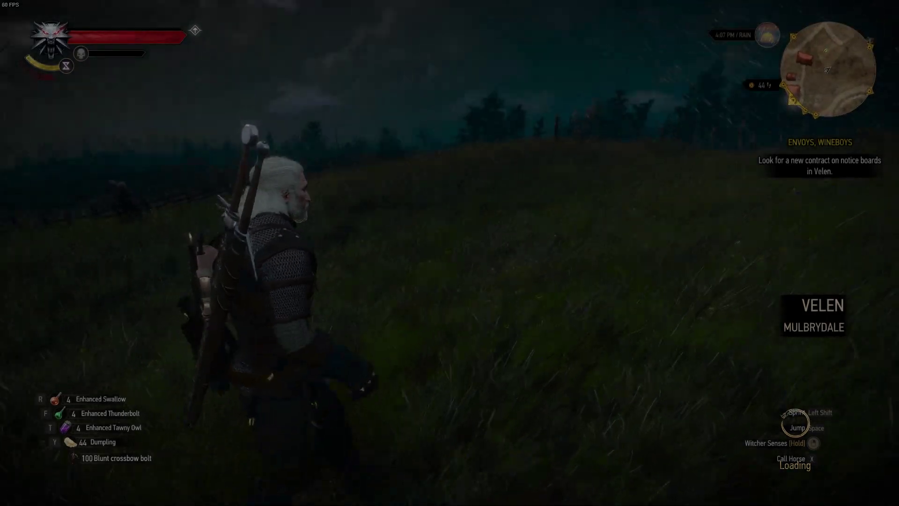
key(w)
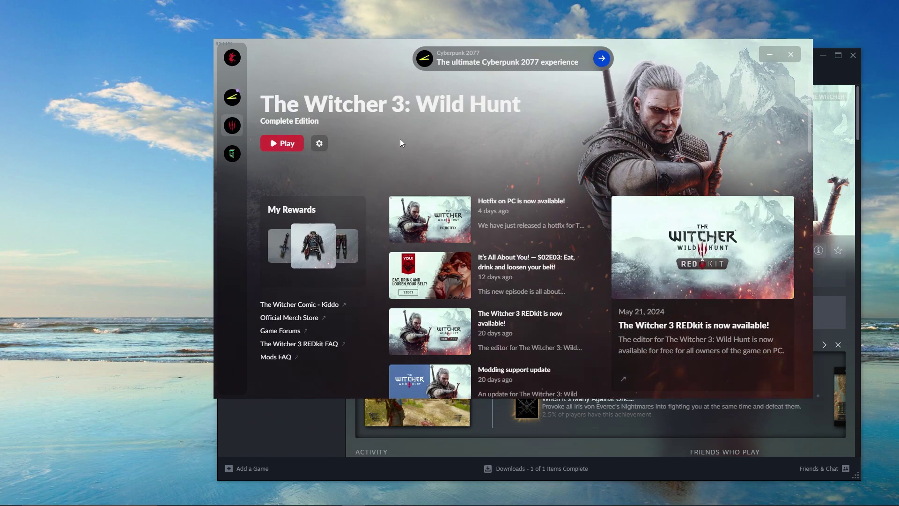
Switch to the game launcher and check the Enable mods option for The Witcher 3: Wild Hunt.
click(319, 144)
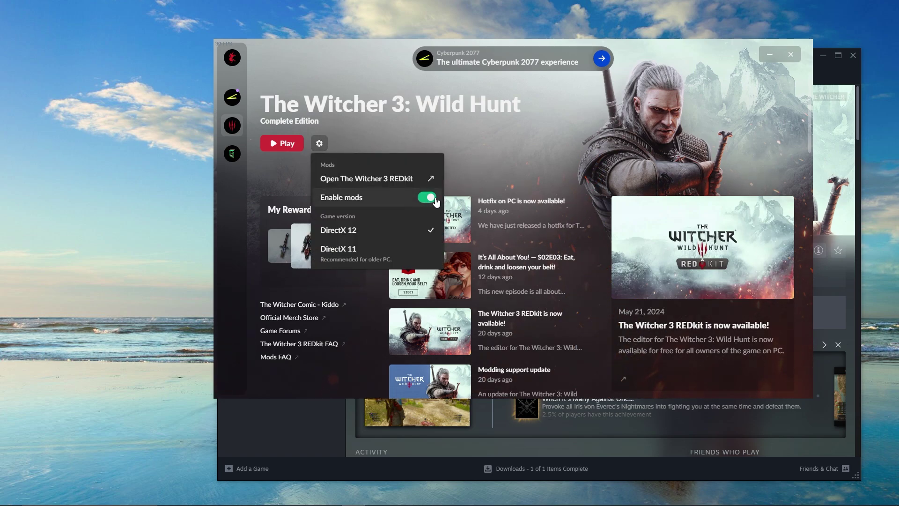
click(565, 139)
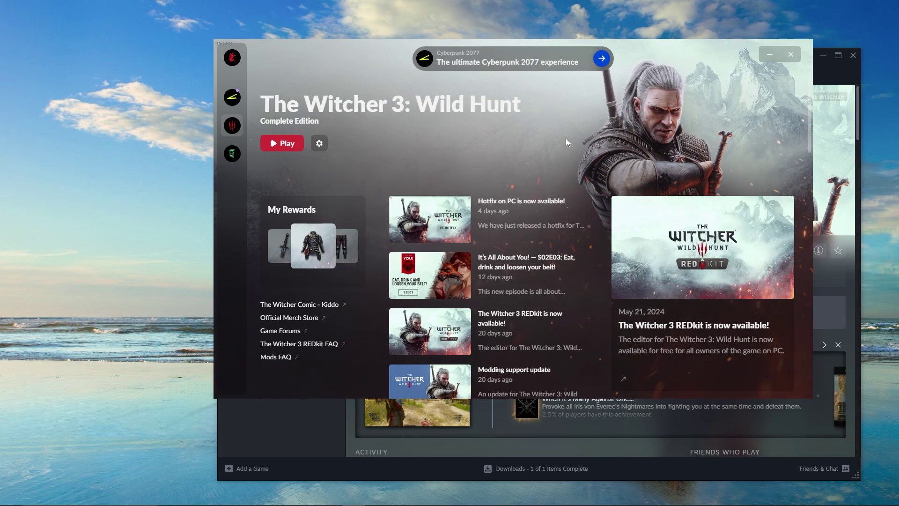